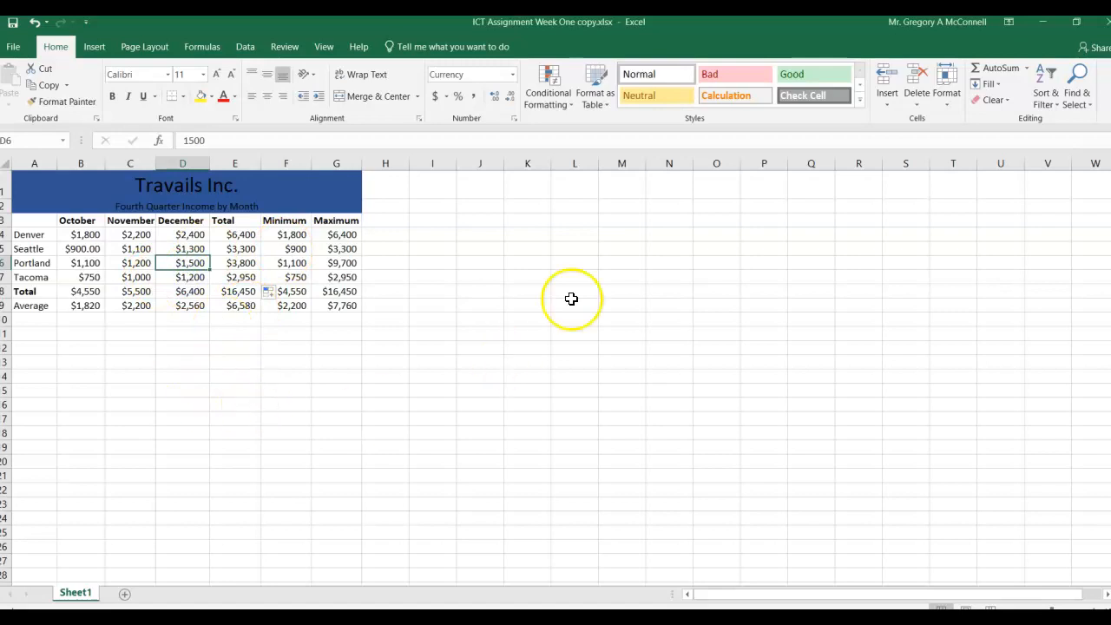
# Step: Insert a 2-D clustered column chart from the Travails Inc. fourth quarter income table
pyautogui.click(97, 48)
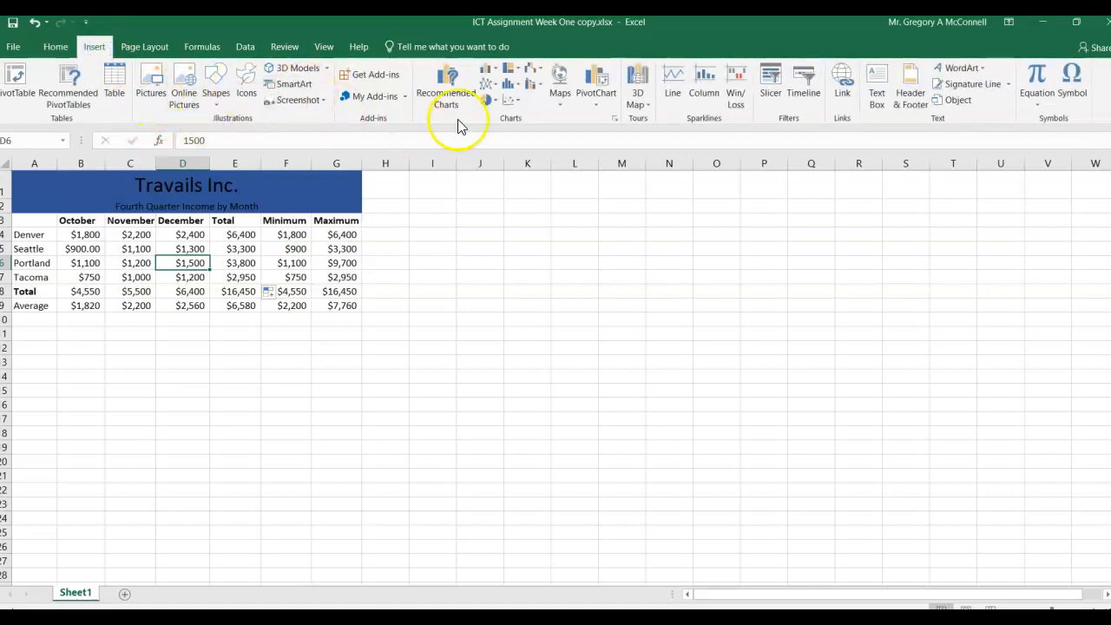
pyautogui.click(493, 69)
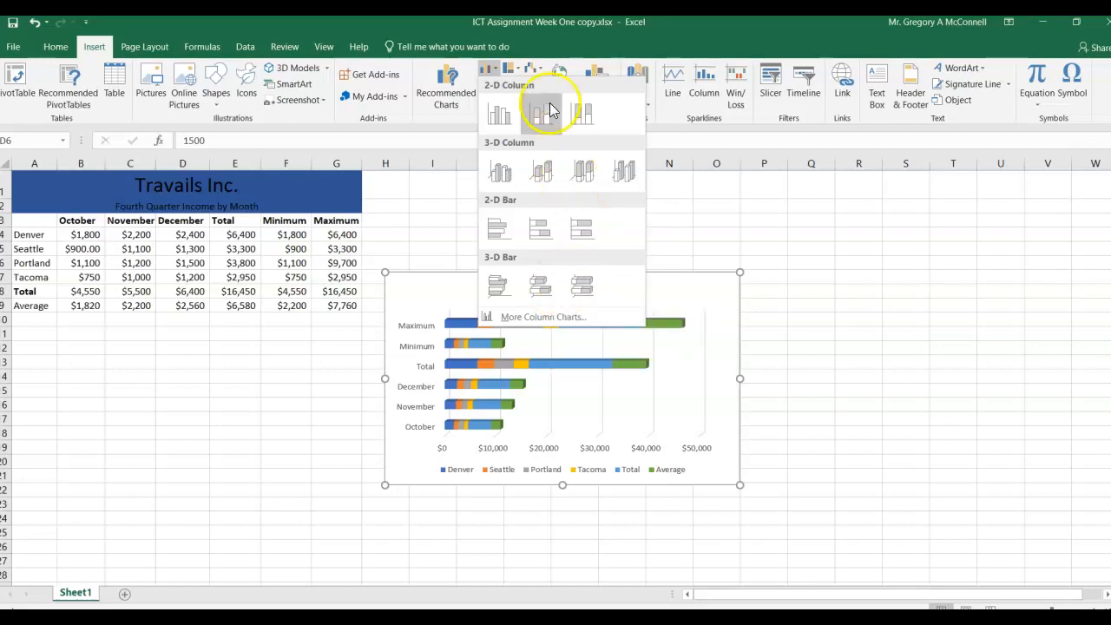
pyautogui.click(497, 117)
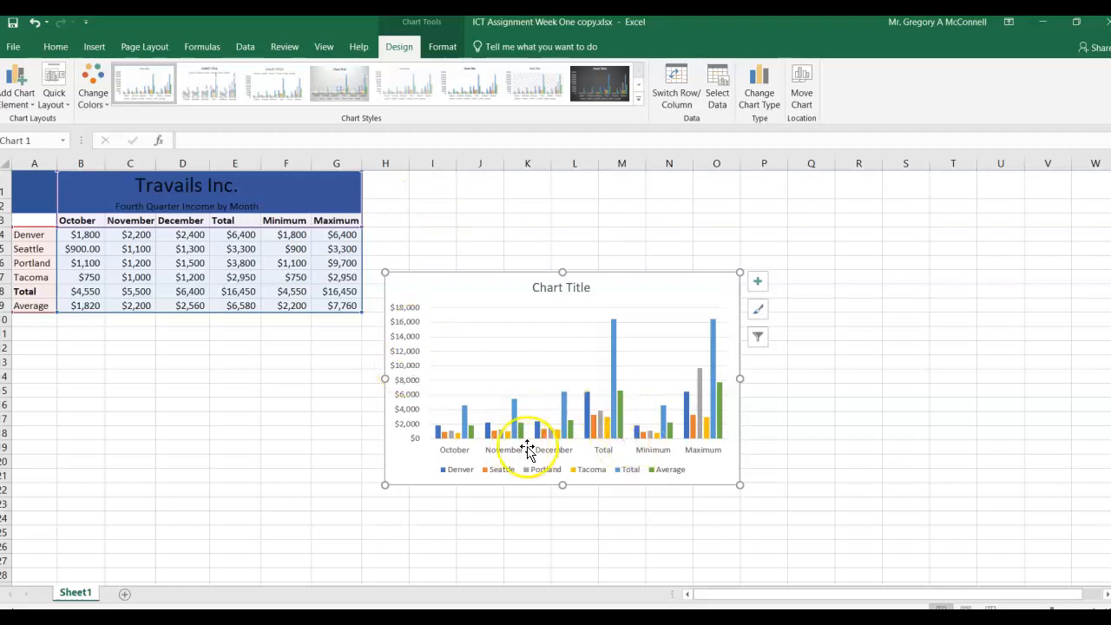
pyautogui.moveTo(586, 430)
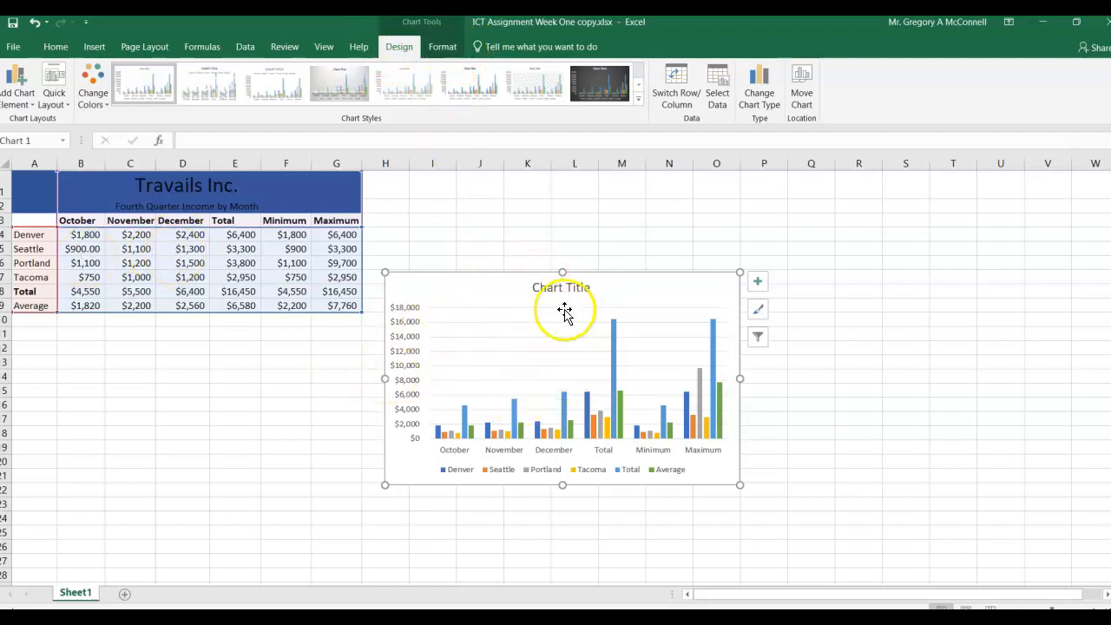
pyautogui.click(540, 229)
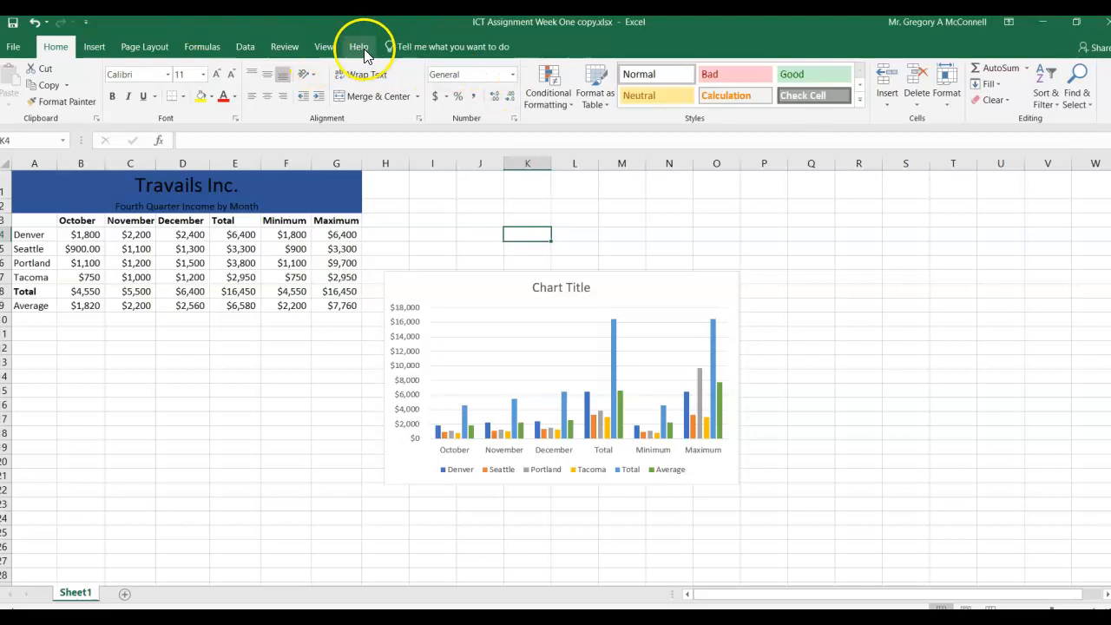
pyautogui.click(519, 318)
pyautogui.click(639, 290)
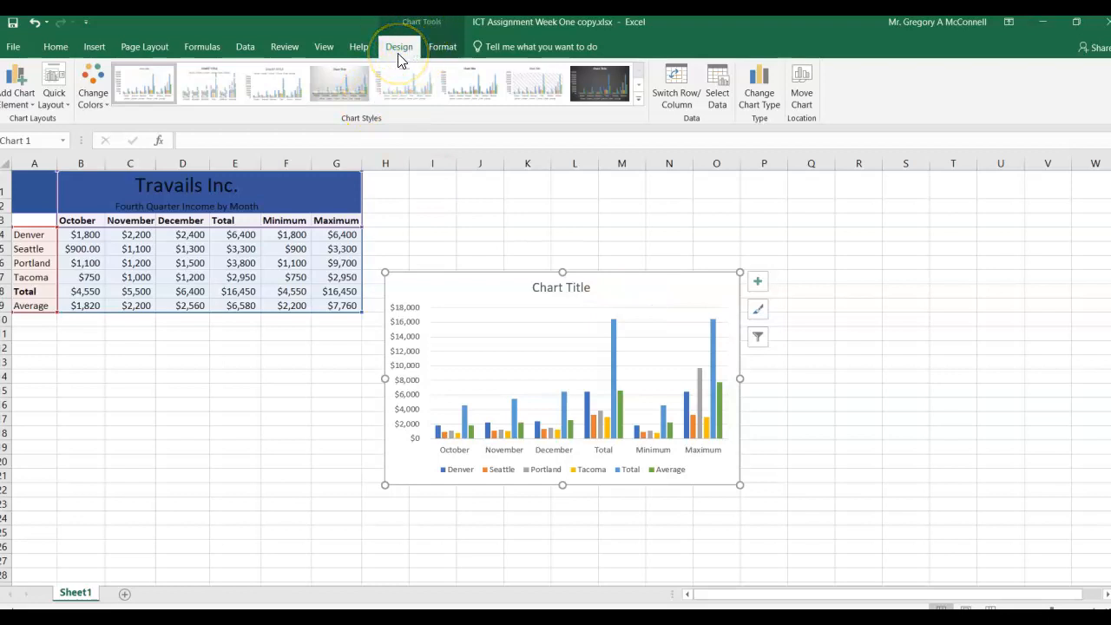
pyautogui.click(444, 47)
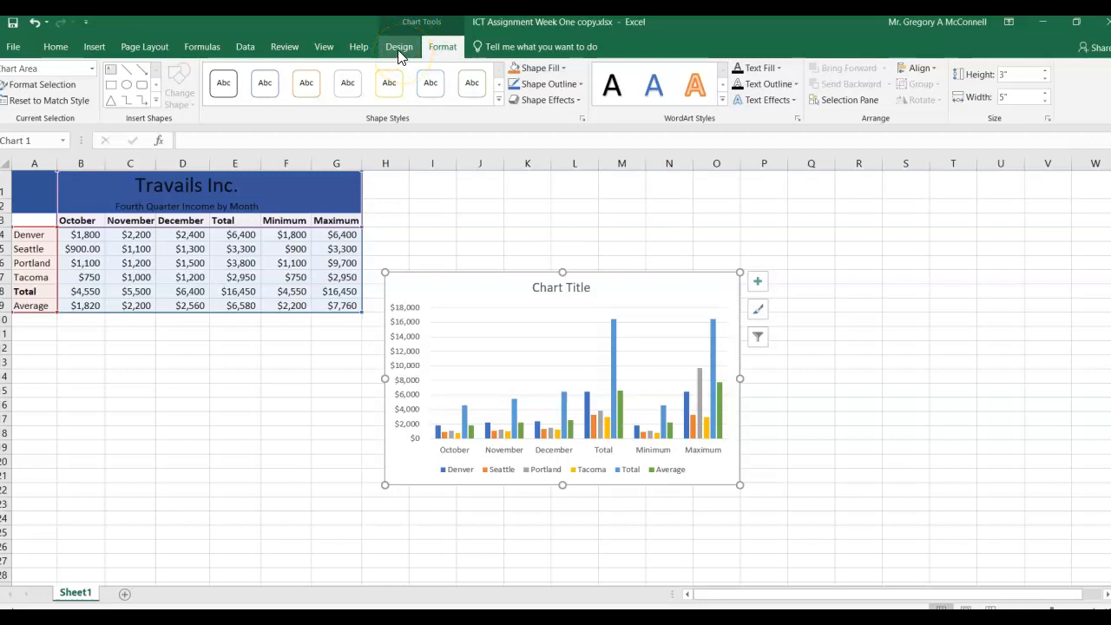
pyautogui.click(399, 49)
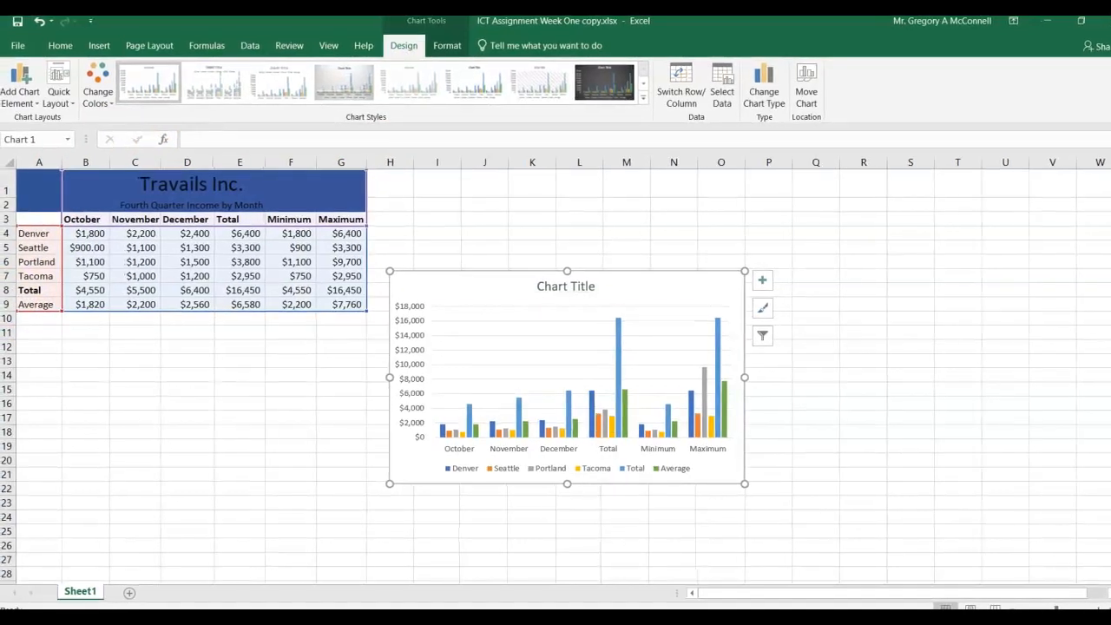
# Step: Examine the chart element options for axes, axis titles, chart title, data labels and legend position, keeping the title above and the legend at the bottom
pyautogui.click(30, 103)
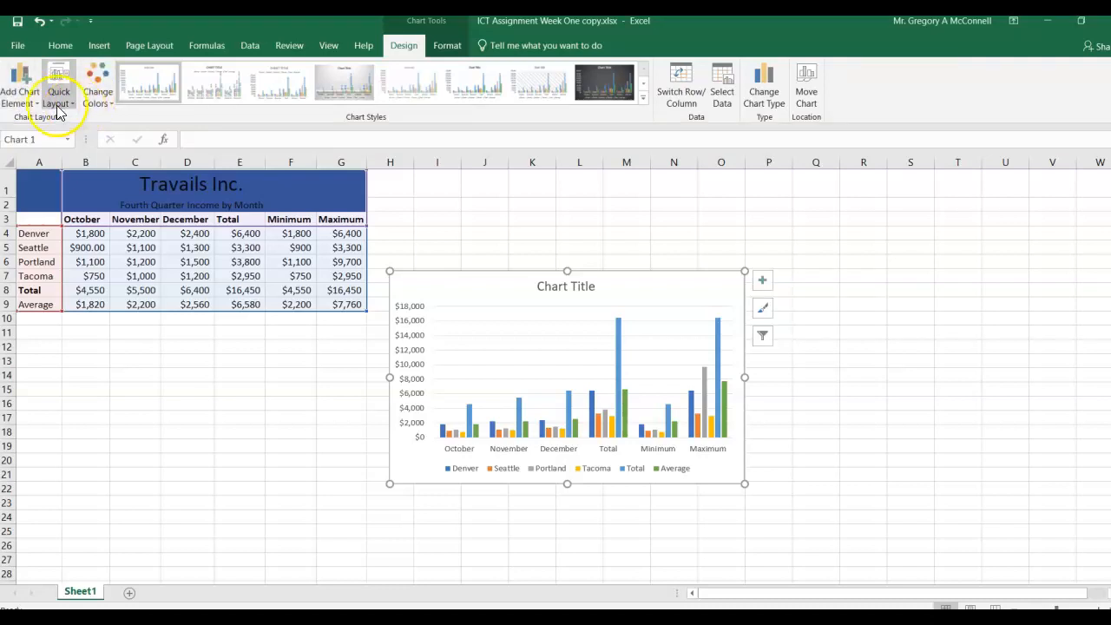
pyautogui.click(36, 104)
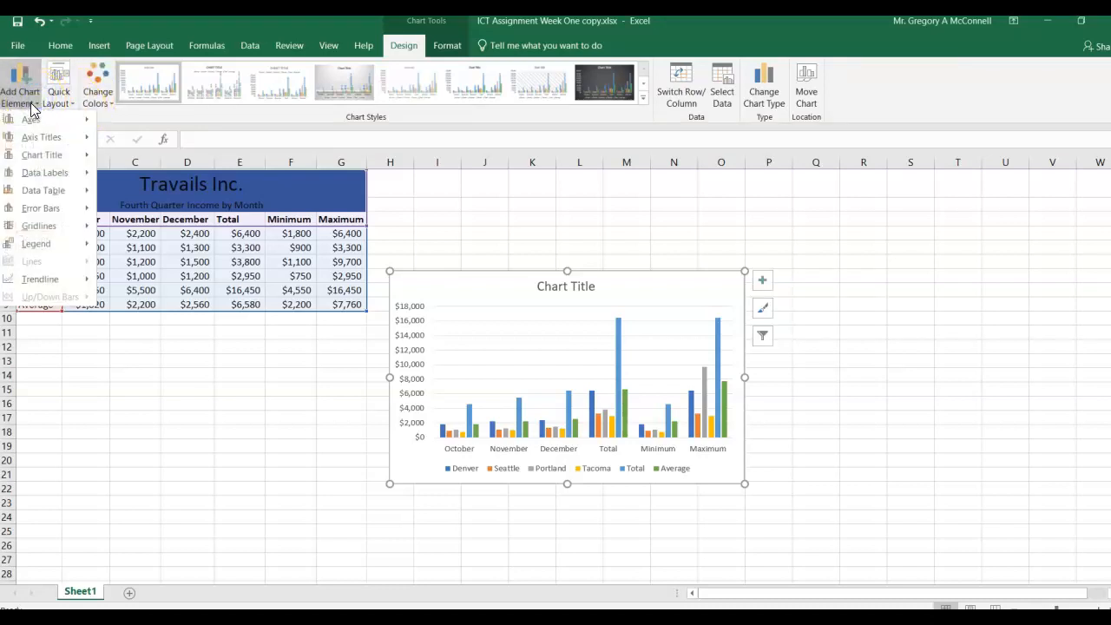
pyautogui.moveTo(36, 123)
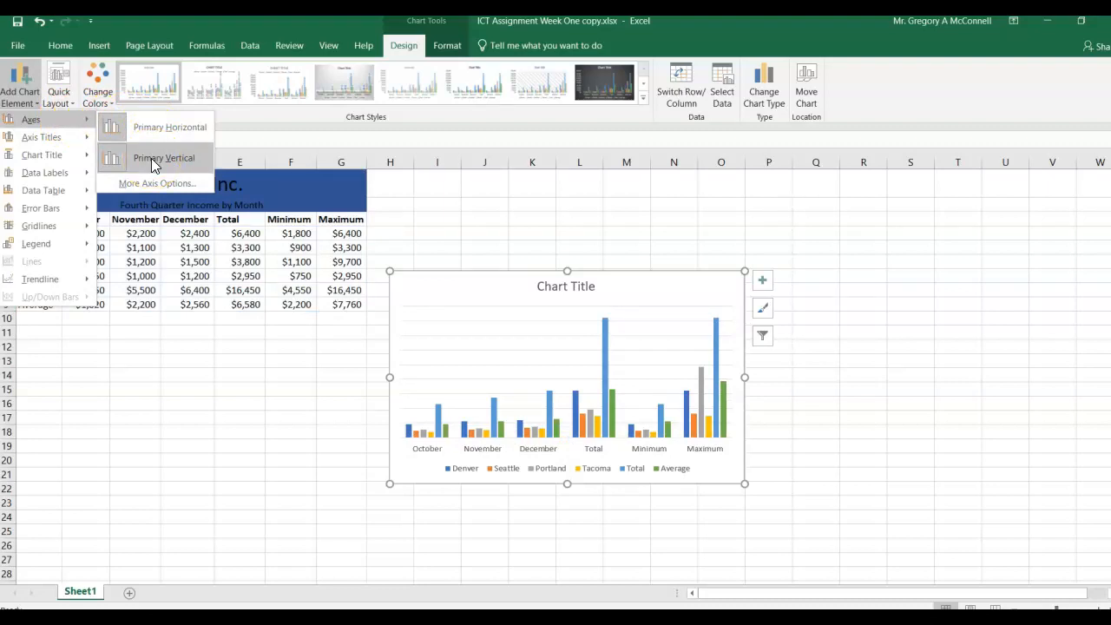
pyautogui.click(159, 127)
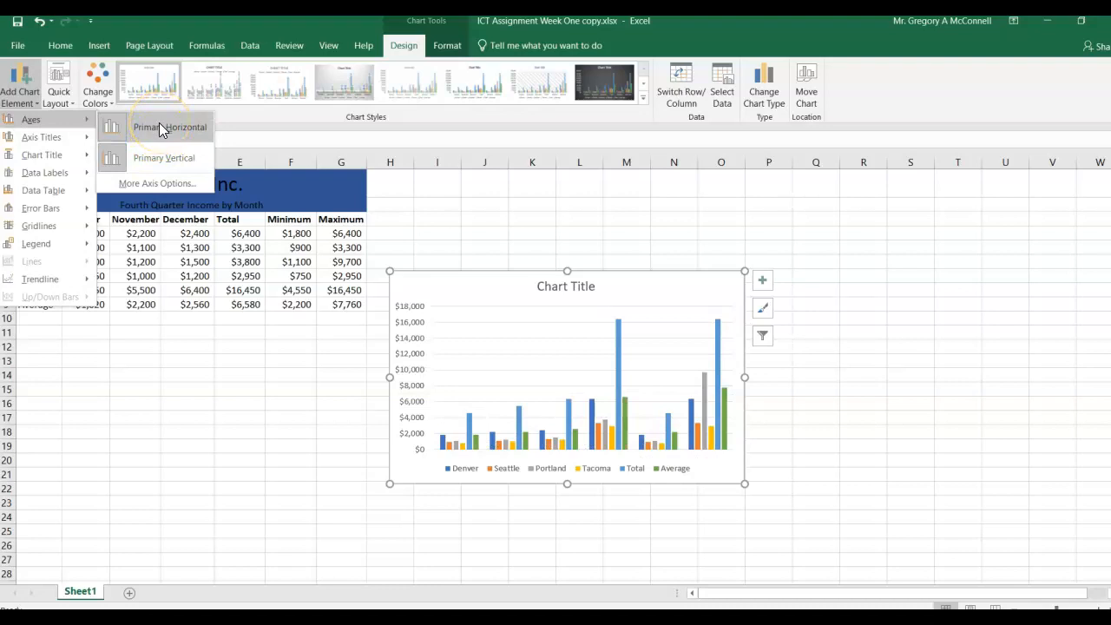
pyautogui.click(163, 160)
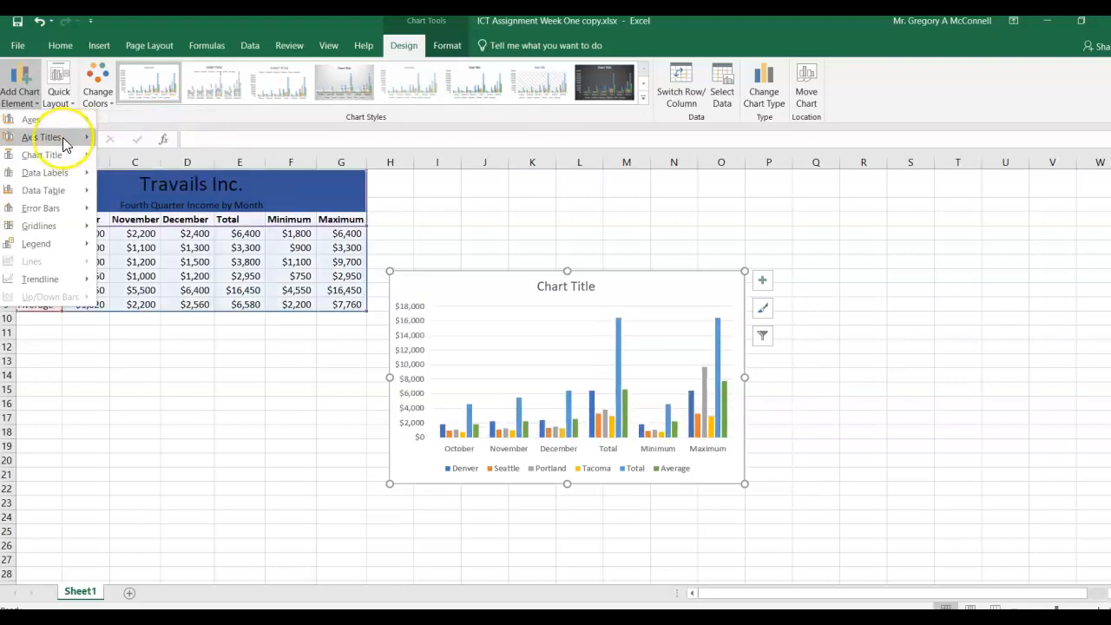
pyautogui.moveTo(63, 137)
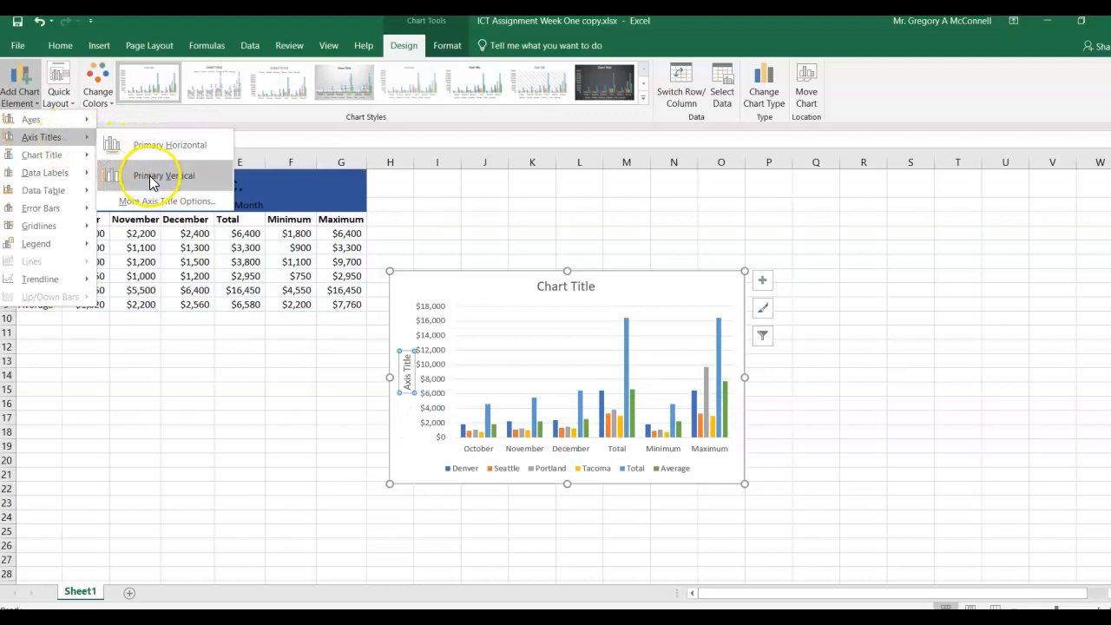
pyautogui.moveTo(71, 157)
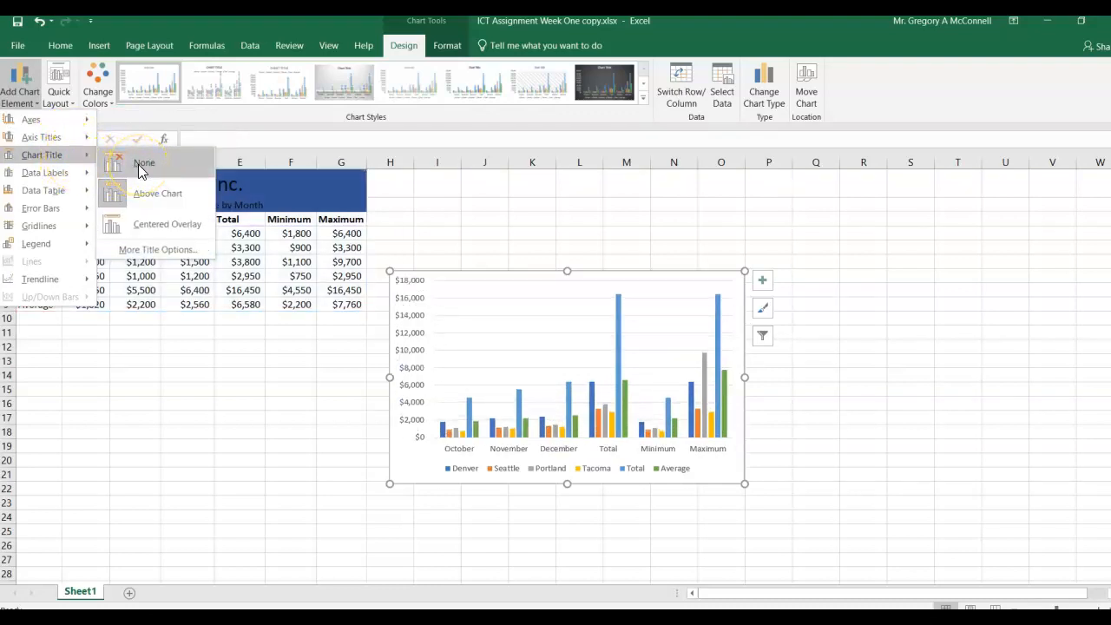
pyautogui.click(145, 199)
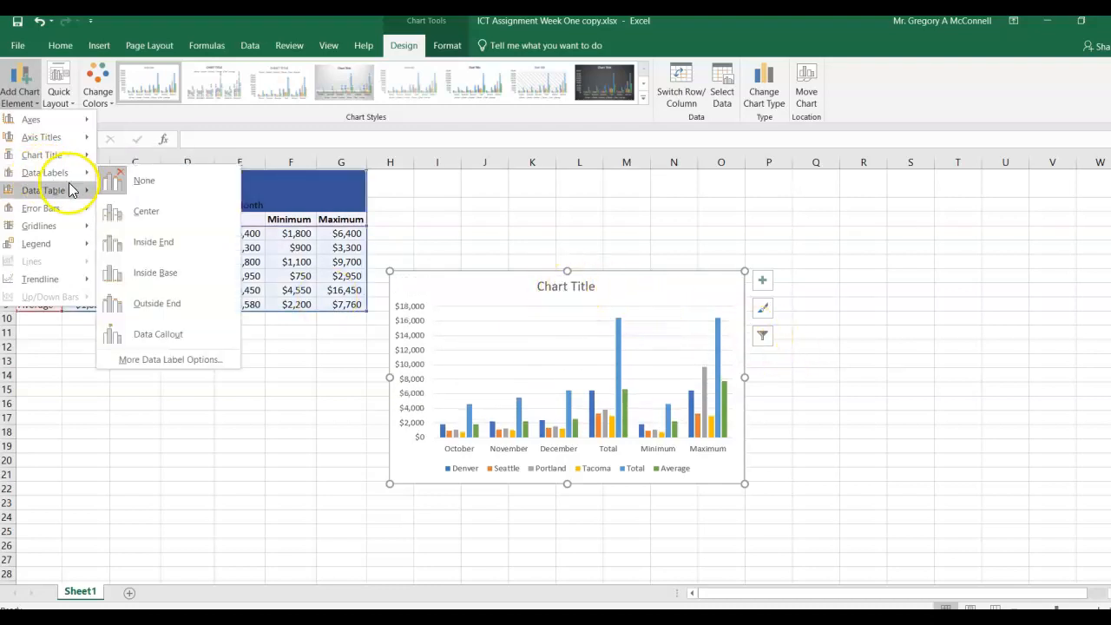
pyautogui.moveTo(71, 182)
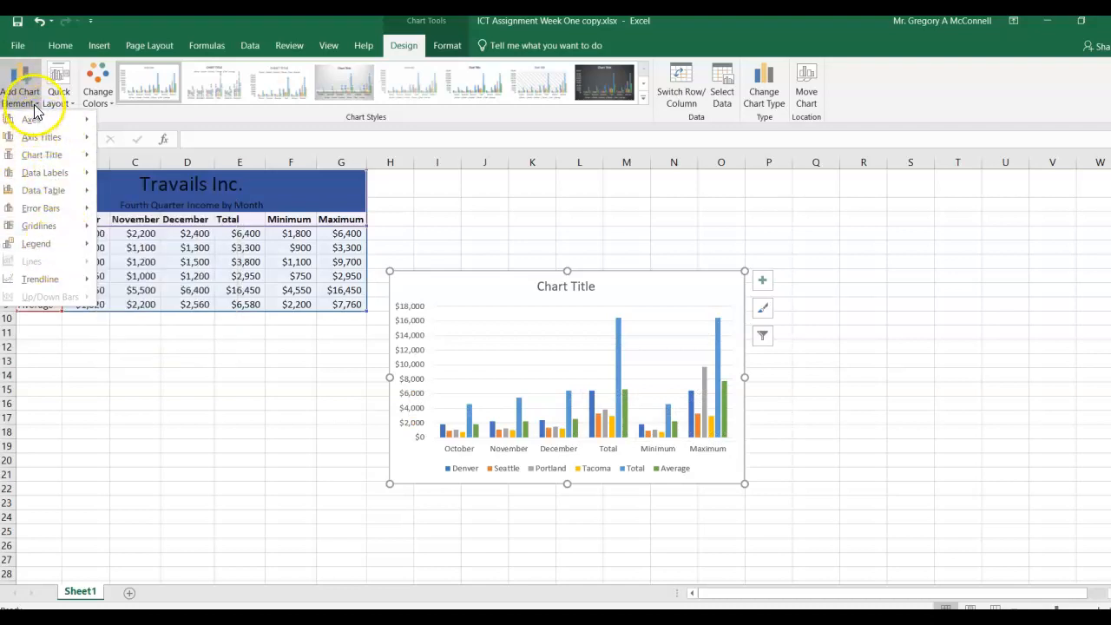
pyautogui.moveTo(43, 244)
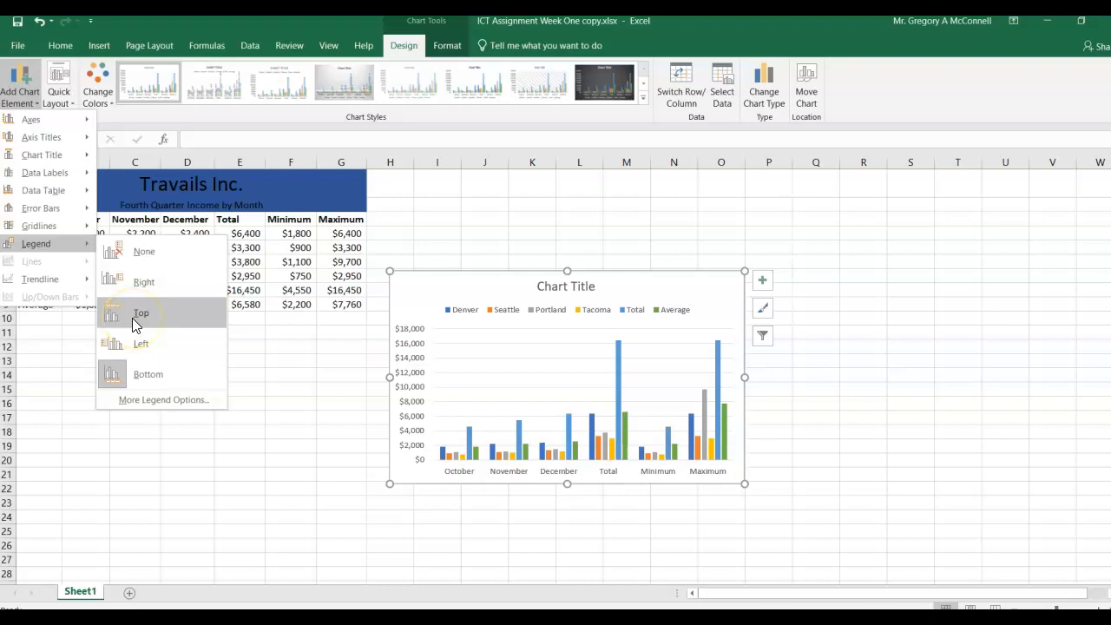
pyautogui.click(130, 373)
pyautogui.click(34, 105)
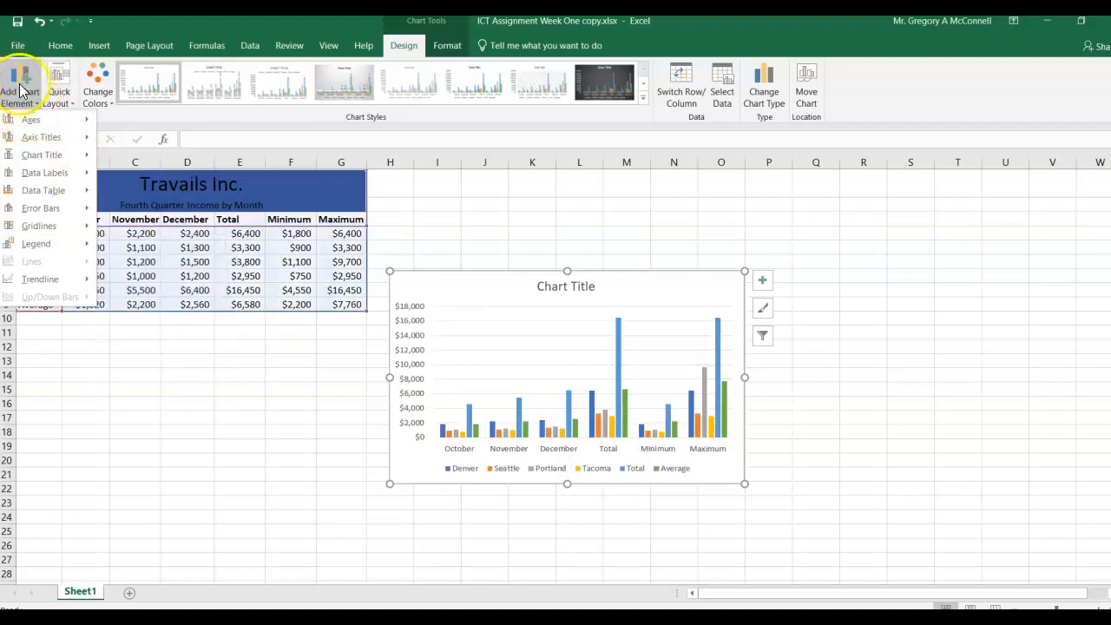
# Step: Preview the chart's quick layouts, including Layout 5, and its colorful and monochromatic color palettes
pyautogui.click(57, 97)
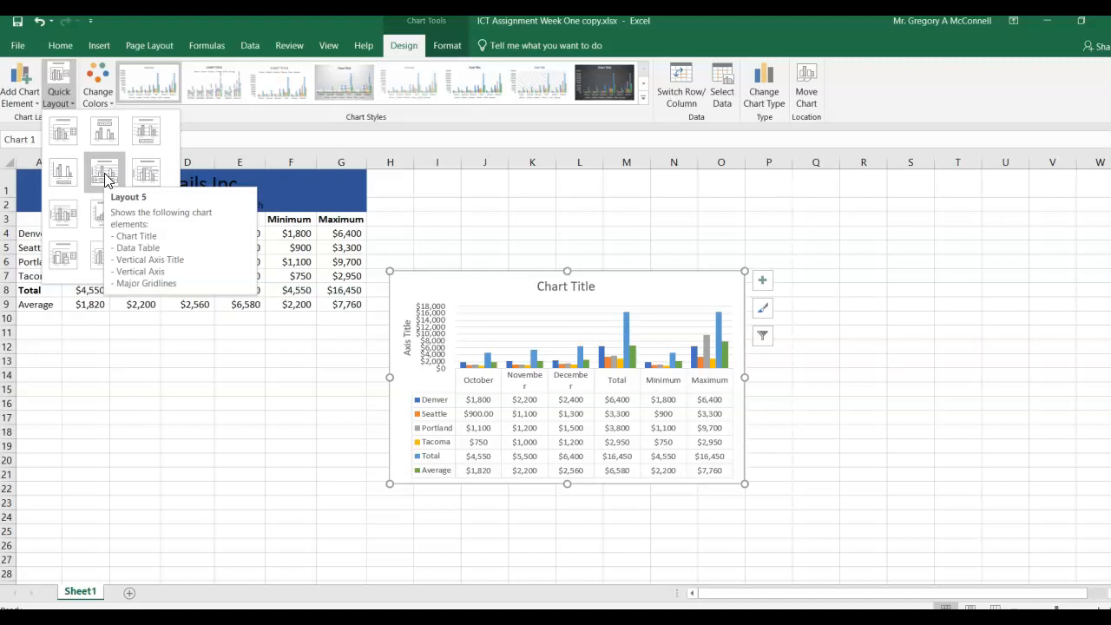
pyautogui.click(103, 102)
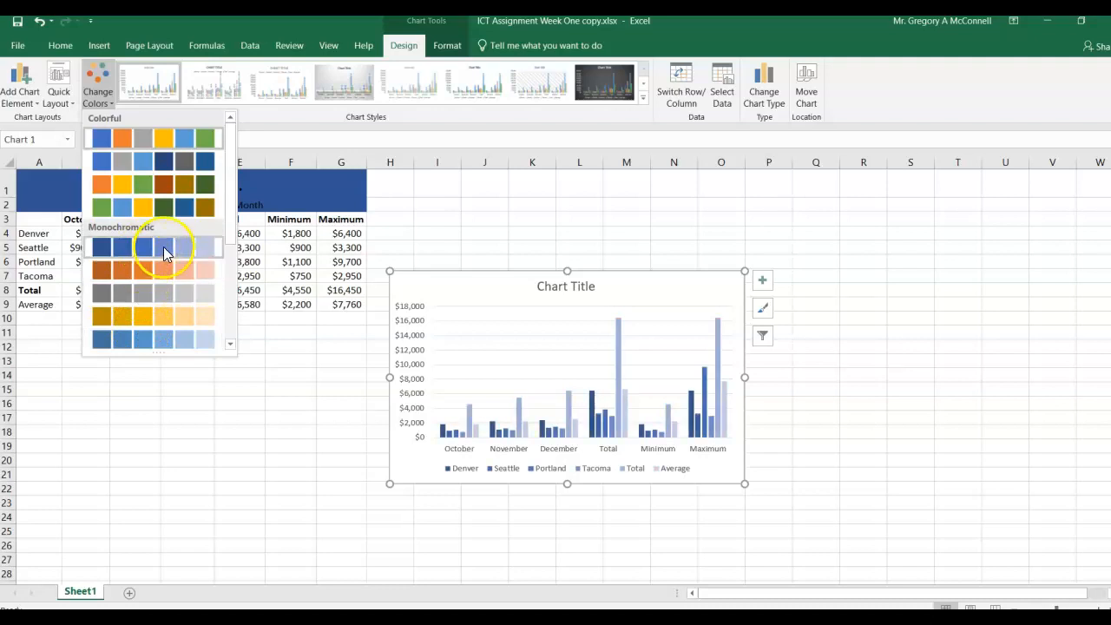
pyautogui.scroll(-3, 163, 253)
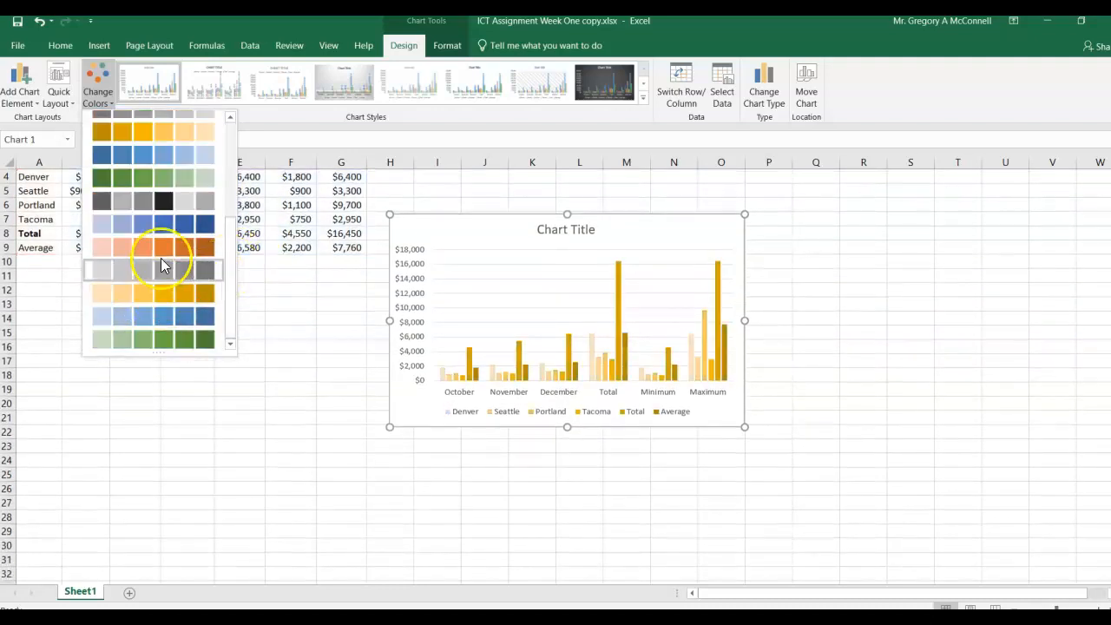
pyautogui.scroll(2, 149, 290)
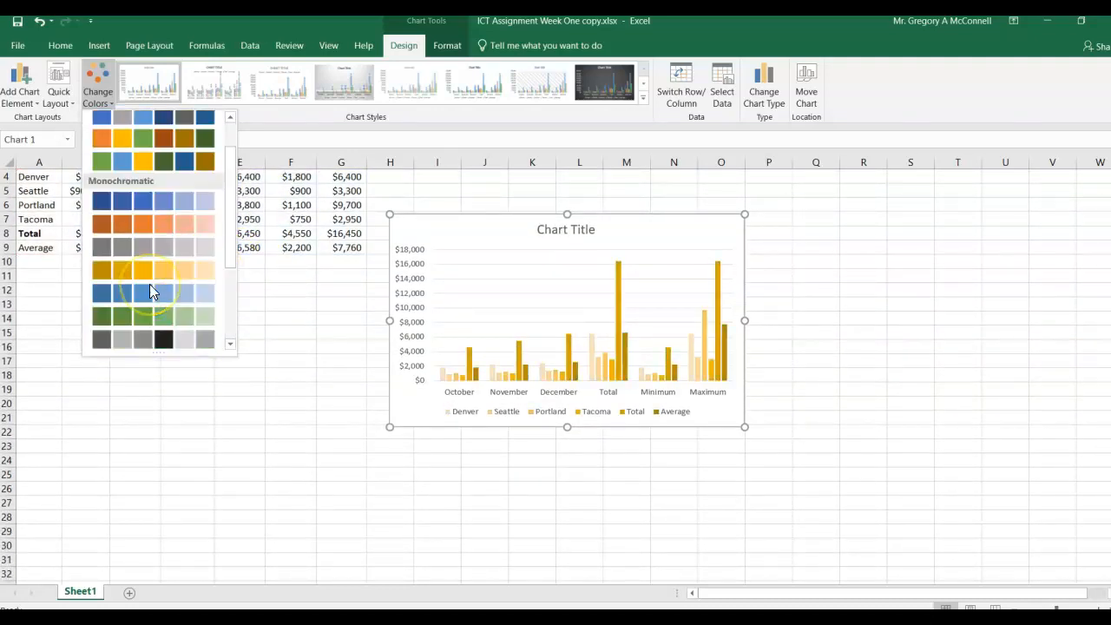
pyautogui.scroll(2, 149, 290)
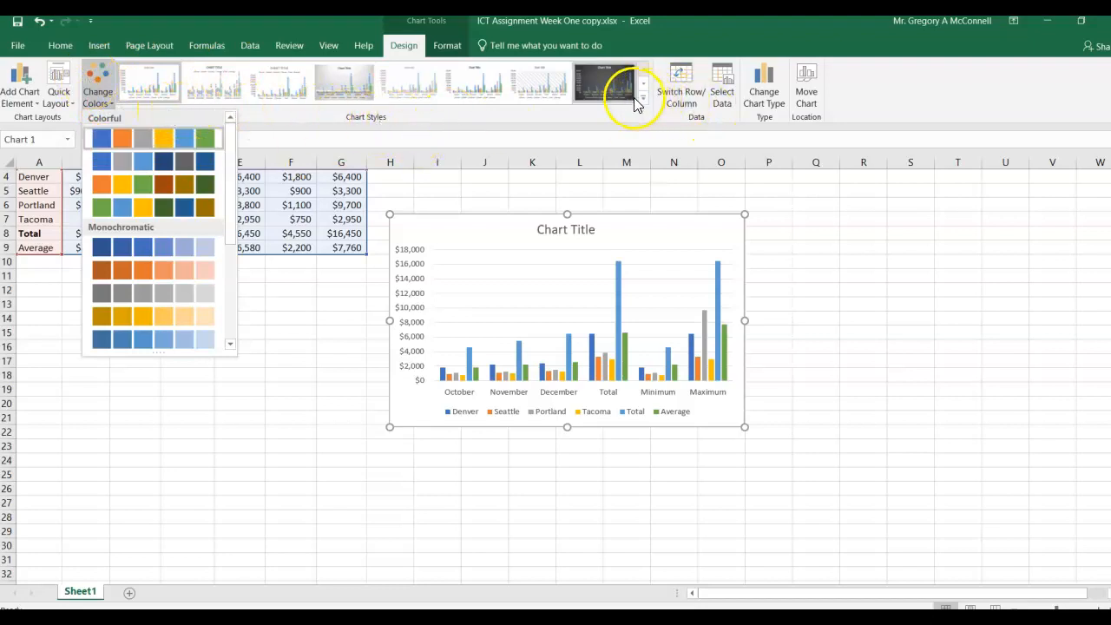
# Step: Try the dark chart style on the column chart and return to the first style
pyautogui.click(603, 87)
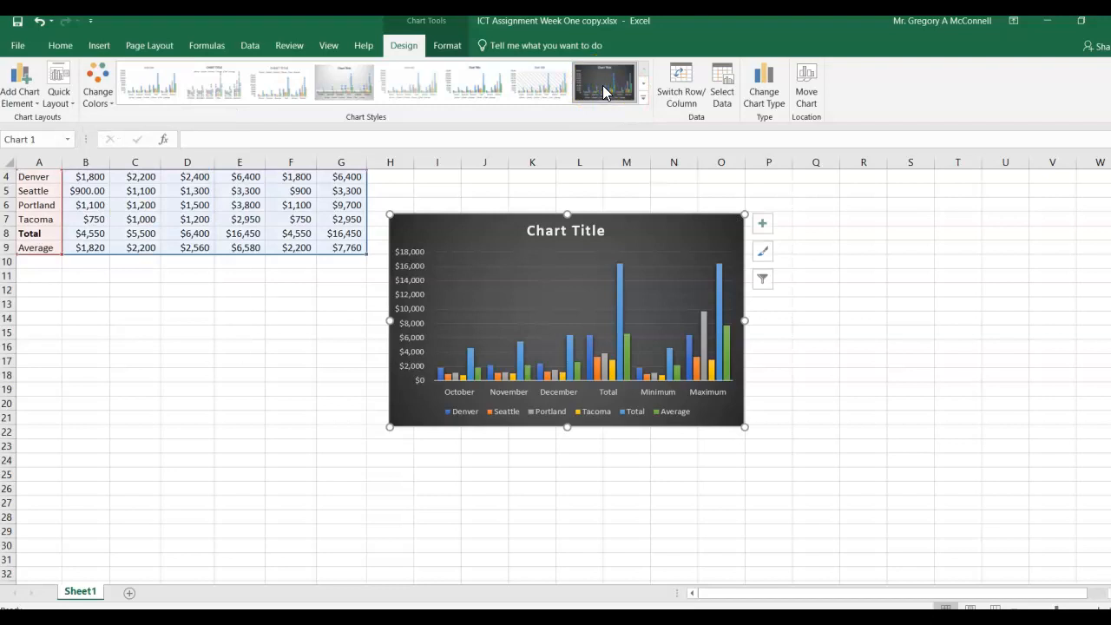
pyautogui.click(149, 85)
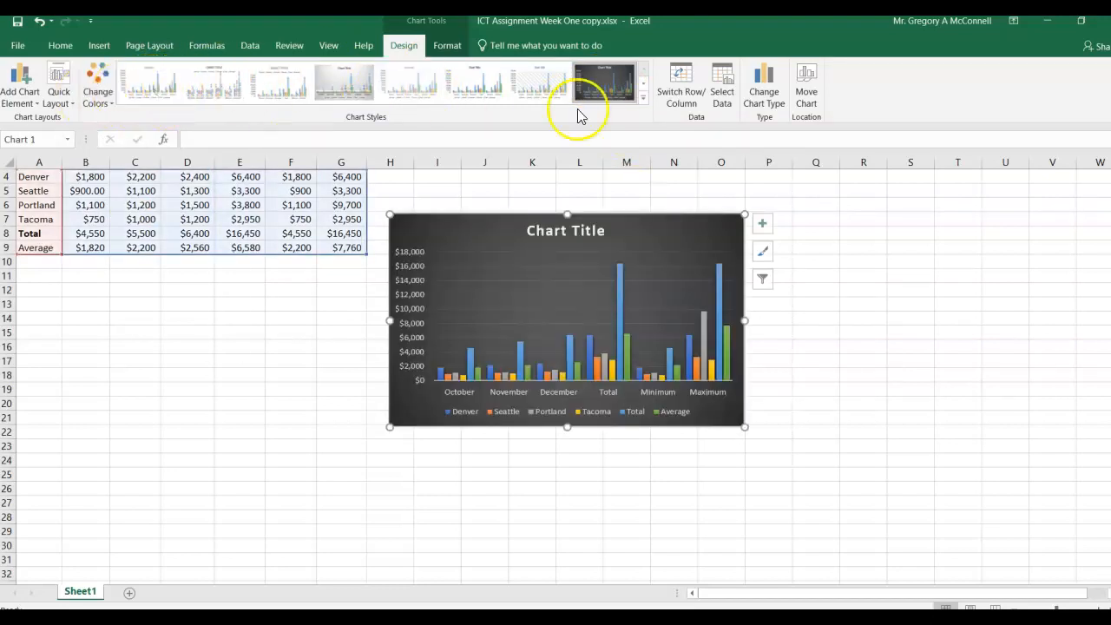
pyautogui.click(643, 98)
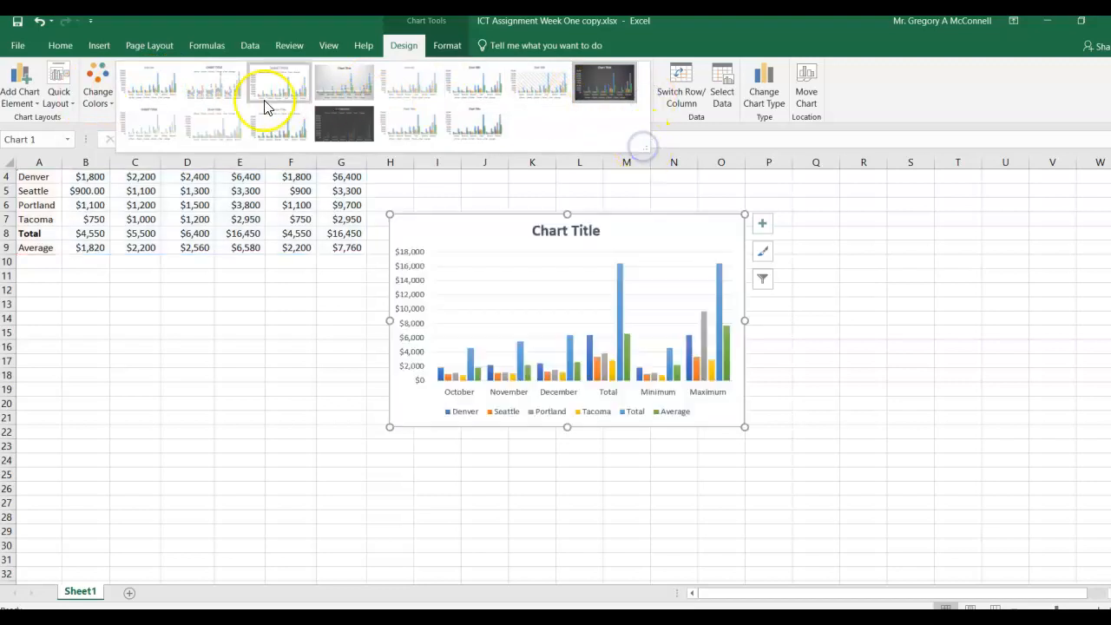
pyautogui.click(149, 85)
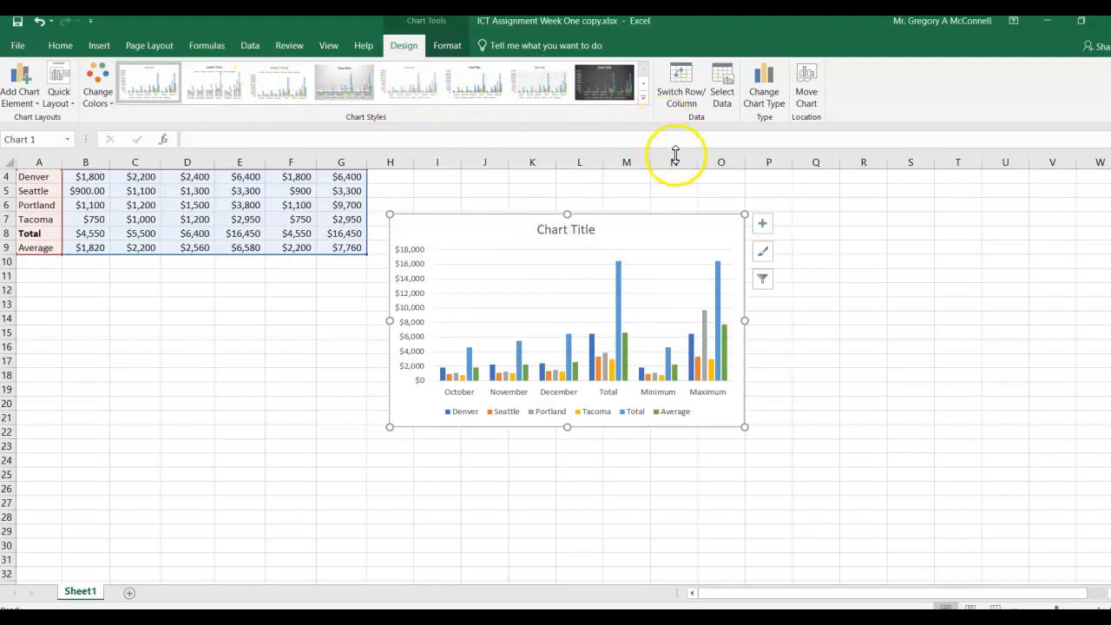
# Step: Switch the chart's rows and columns and switch them back
pyautogui.click(691, 105)
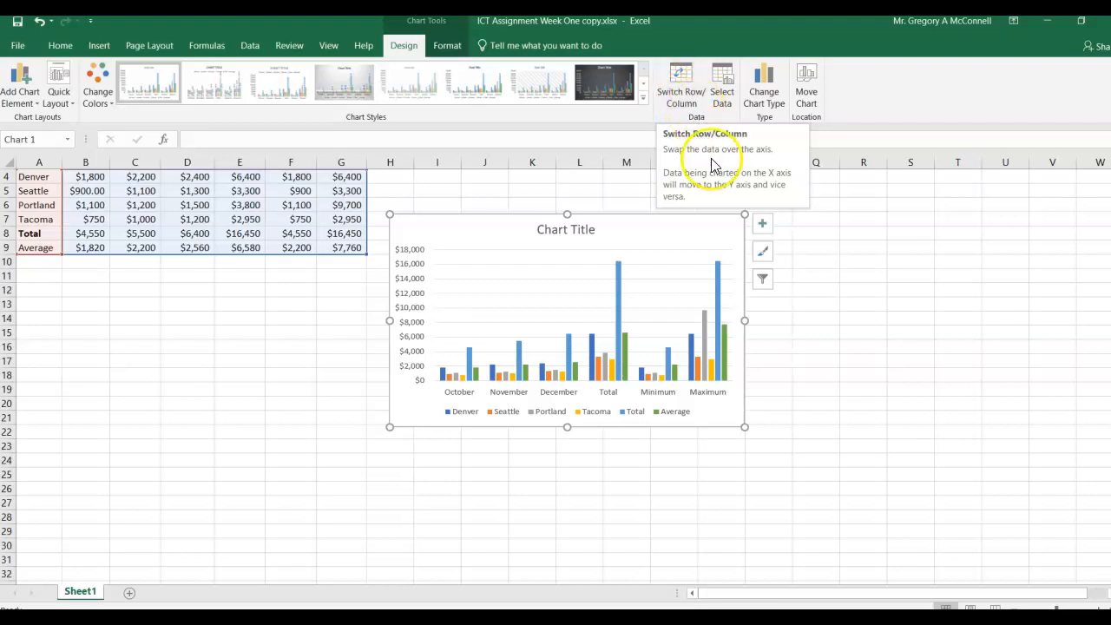
pyautogui.click(690, 90)
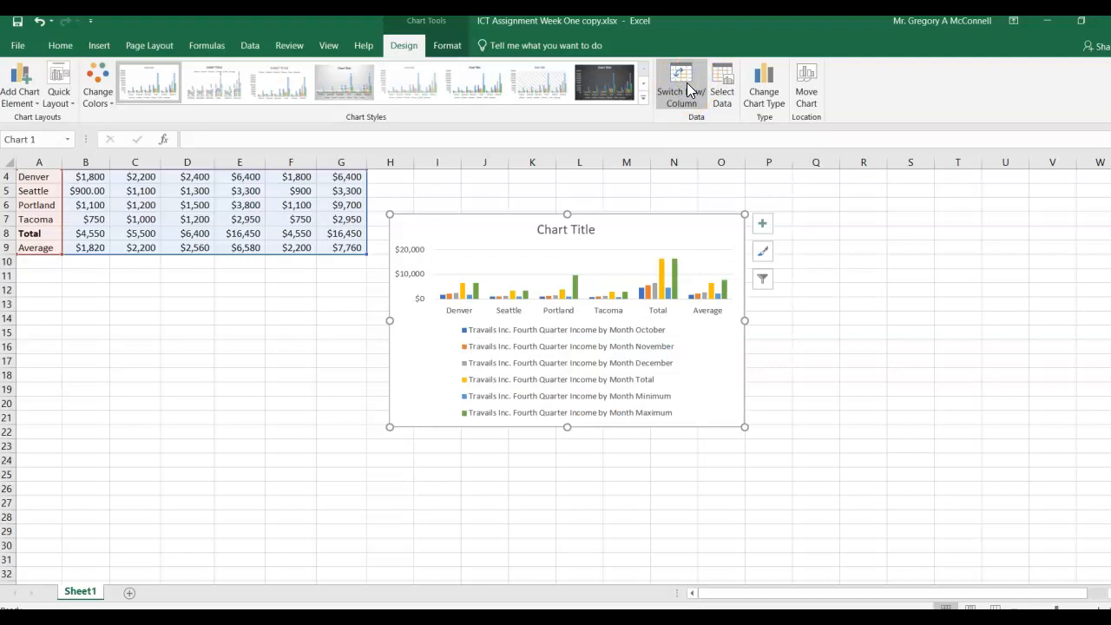
pyautogui.click(690, 90)
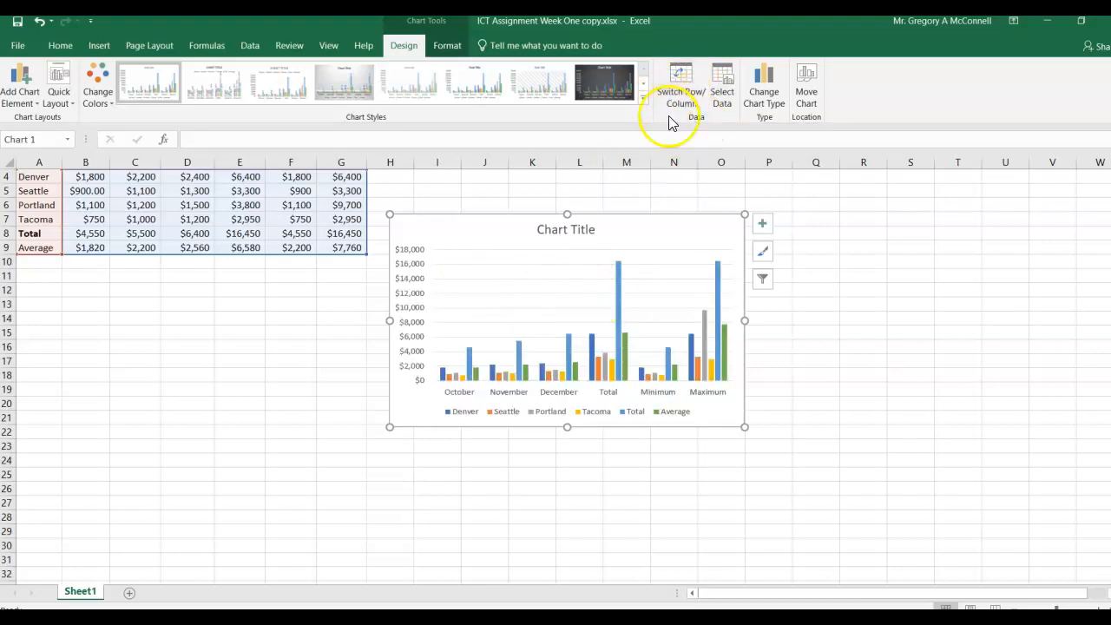
# Step: Preview the Area type for the chart and cancel the chart type change
pyautogui.click(763, 98)
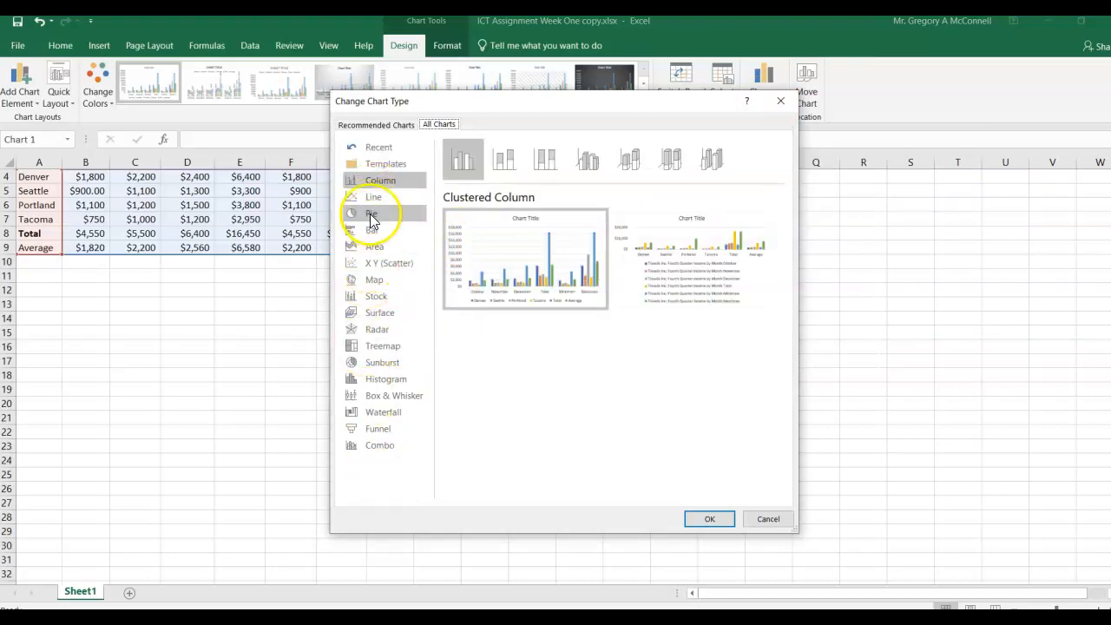
pyautogui.click(372, 246)
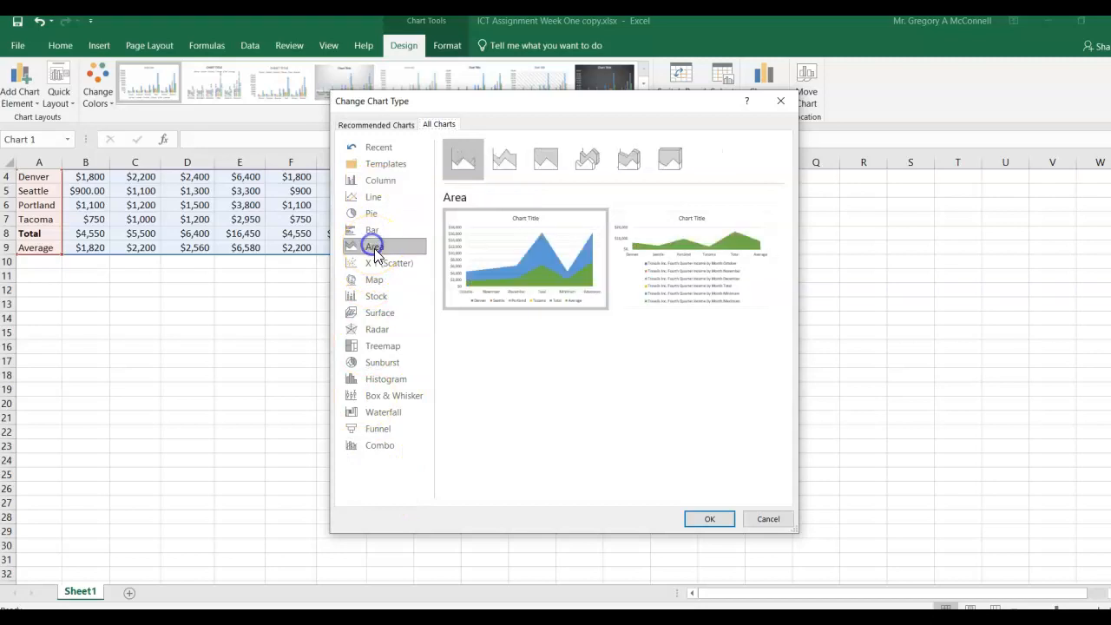
pyautogui.moveTo(497, 282)
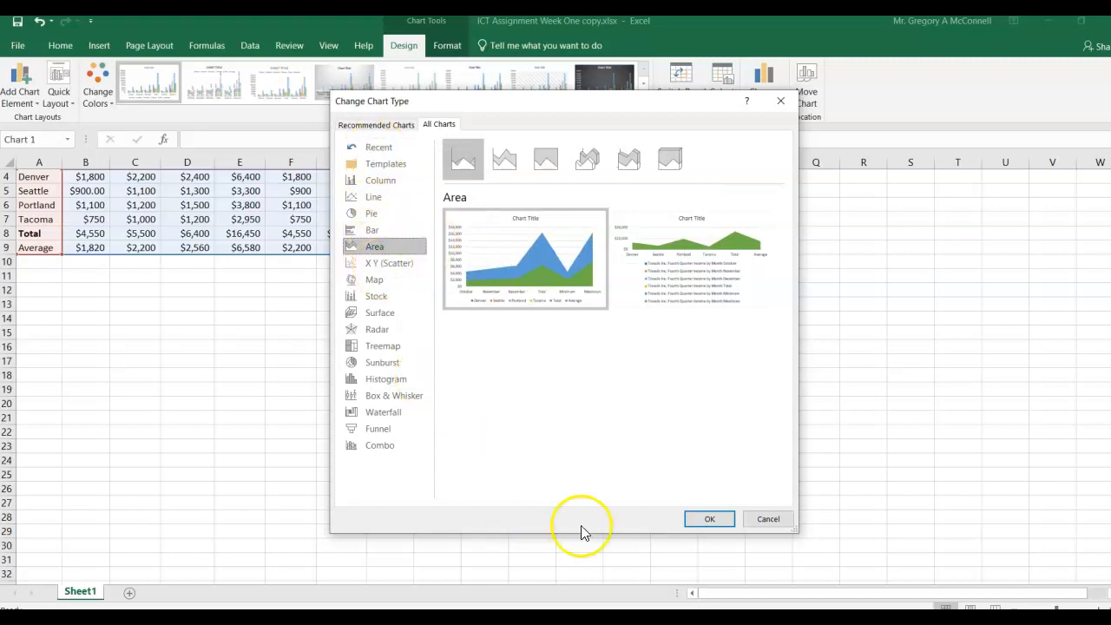
pyautogui.click(769, 523)
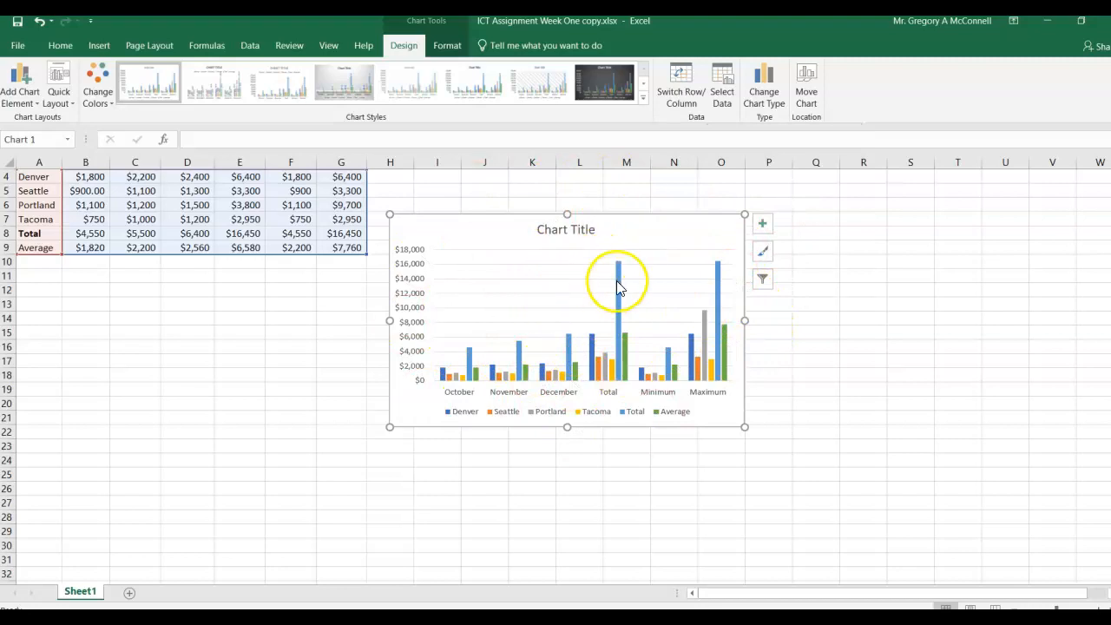
# Step: Look over the formatting options for the chart and return to its design options
pyautogui.click(452, 50)
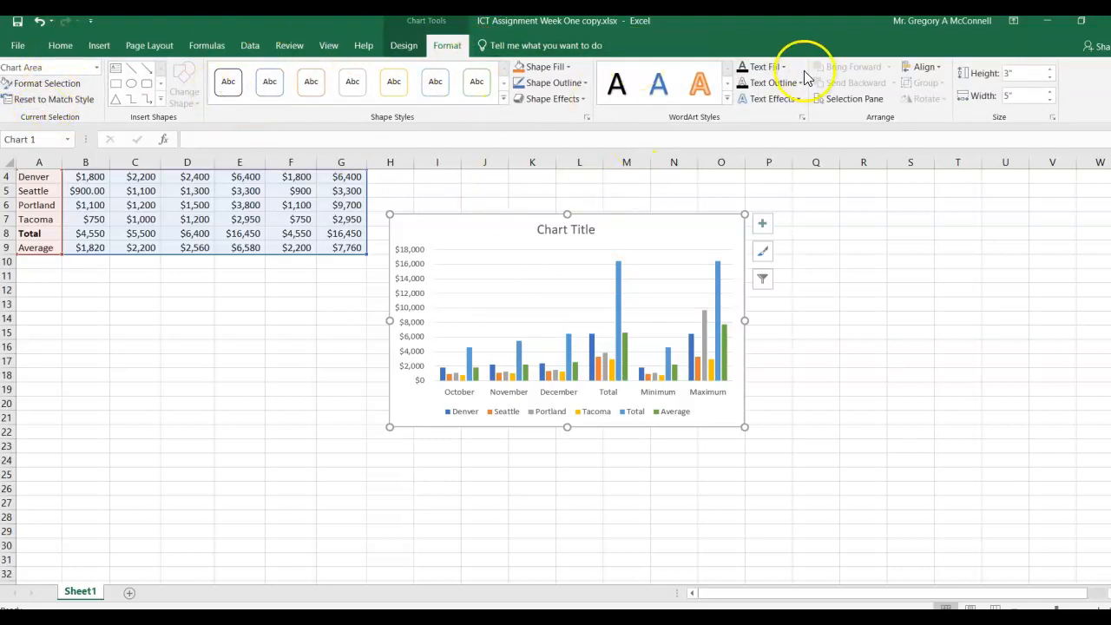
pyautogui.click(405, 46)
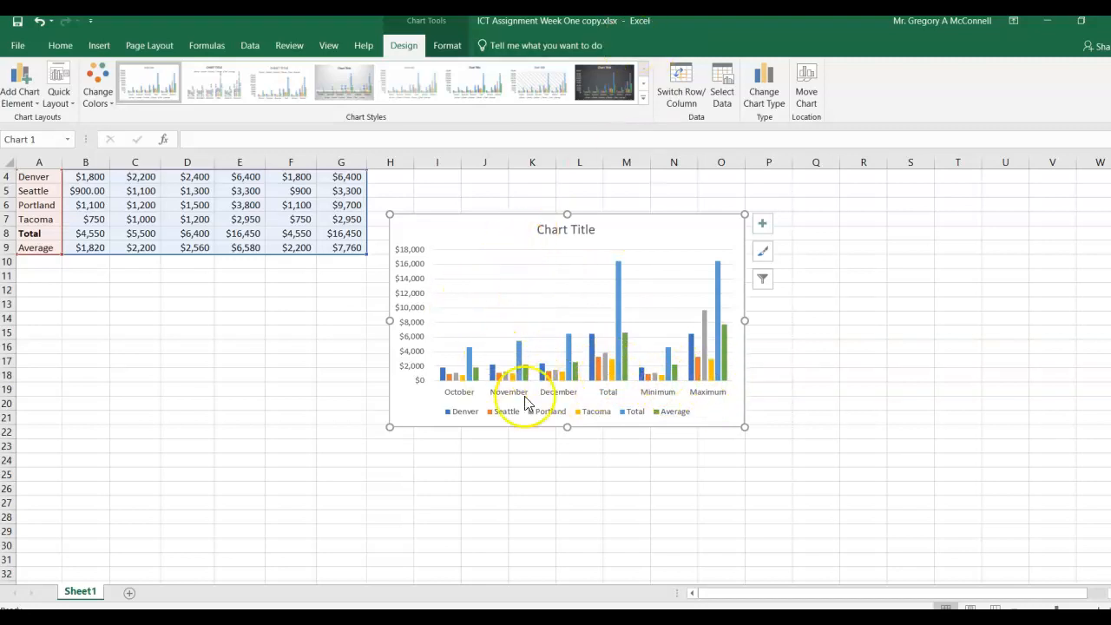
pyautogui.click(726, 95)
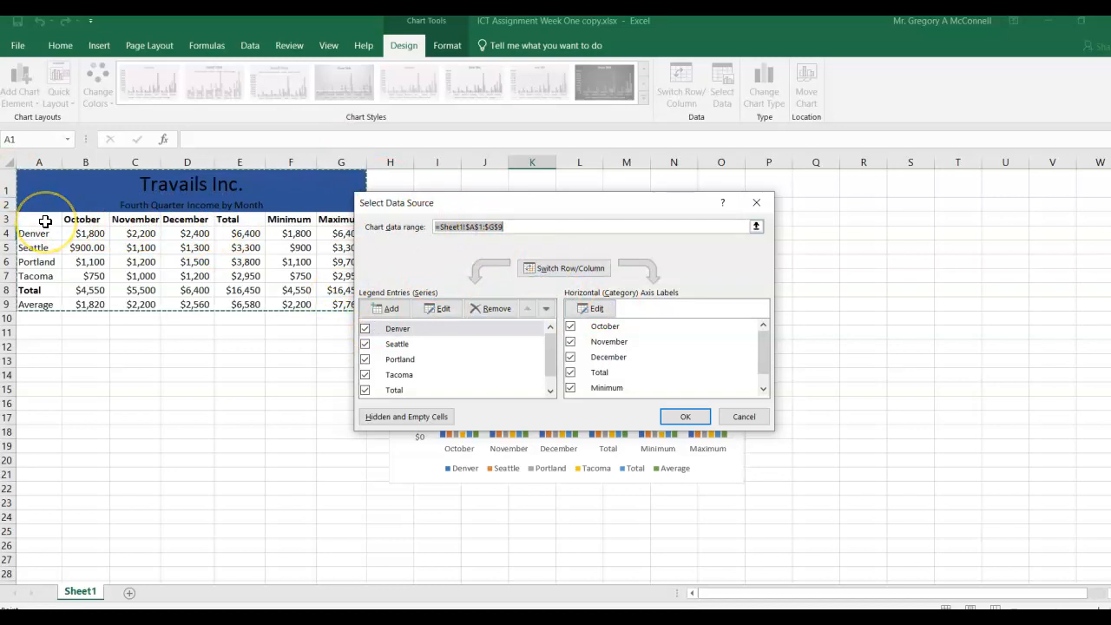
pyautogui.moveTo(45, 222); pyautogui.dragTo(338, 306)
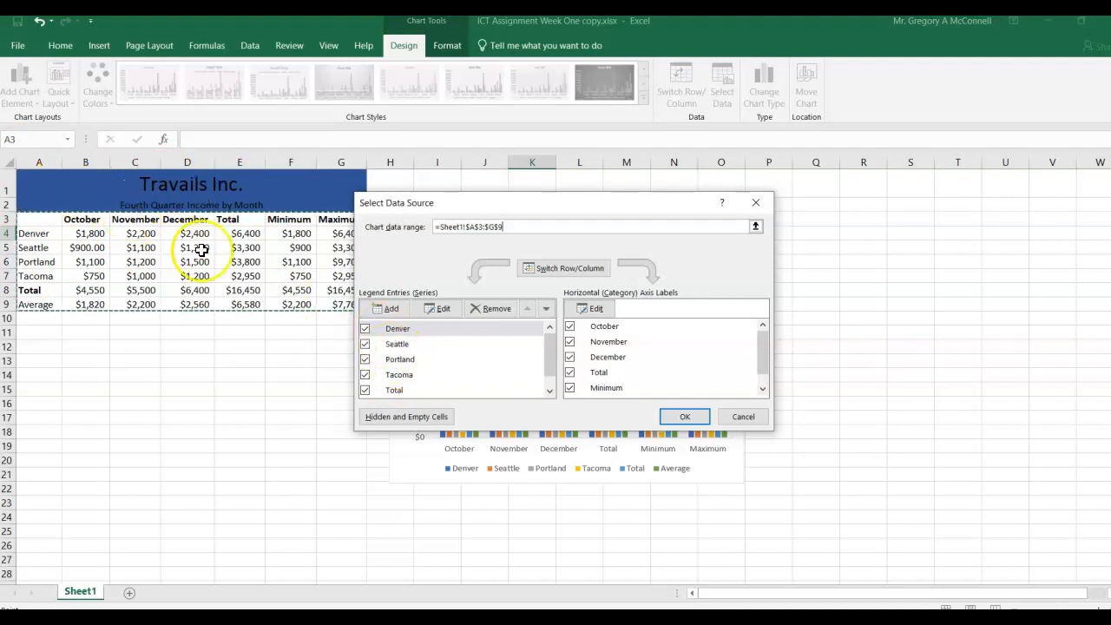
pyautogui.click(747, 417)
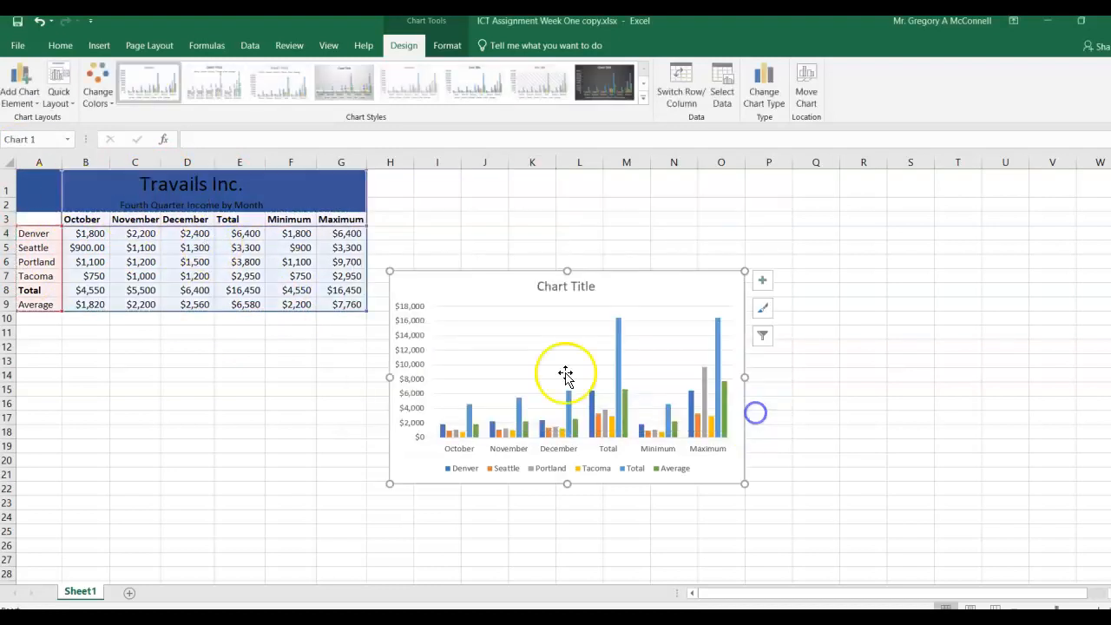
# Step: Exclude the Total and Average series from the chart's data source
pyautogui.click(720, 94)
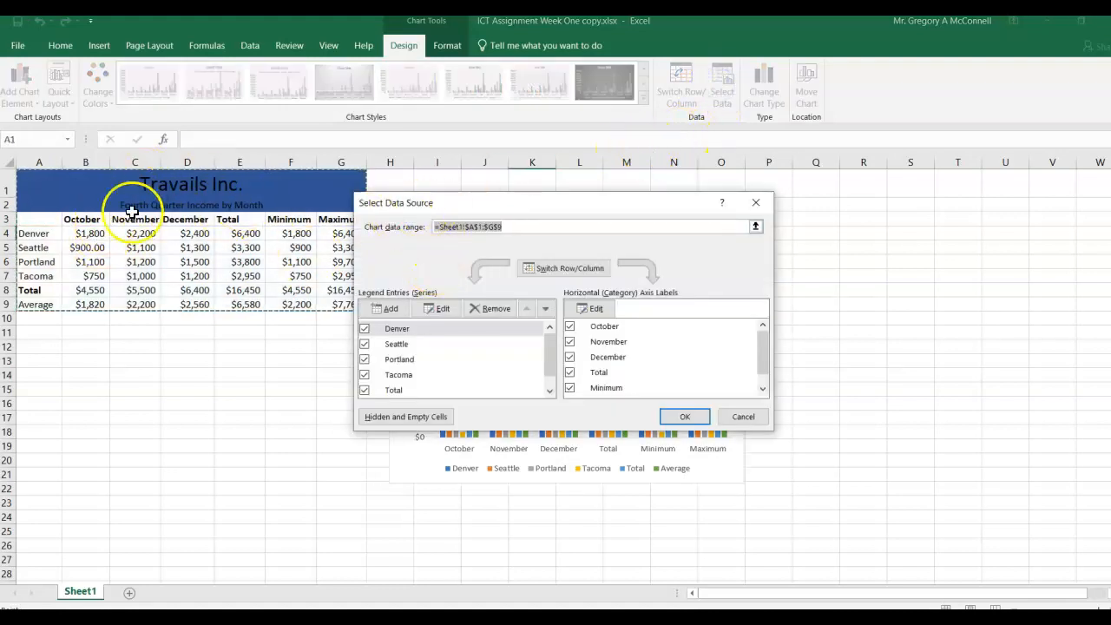
pyautogui.scroll(-1, 440, 367)
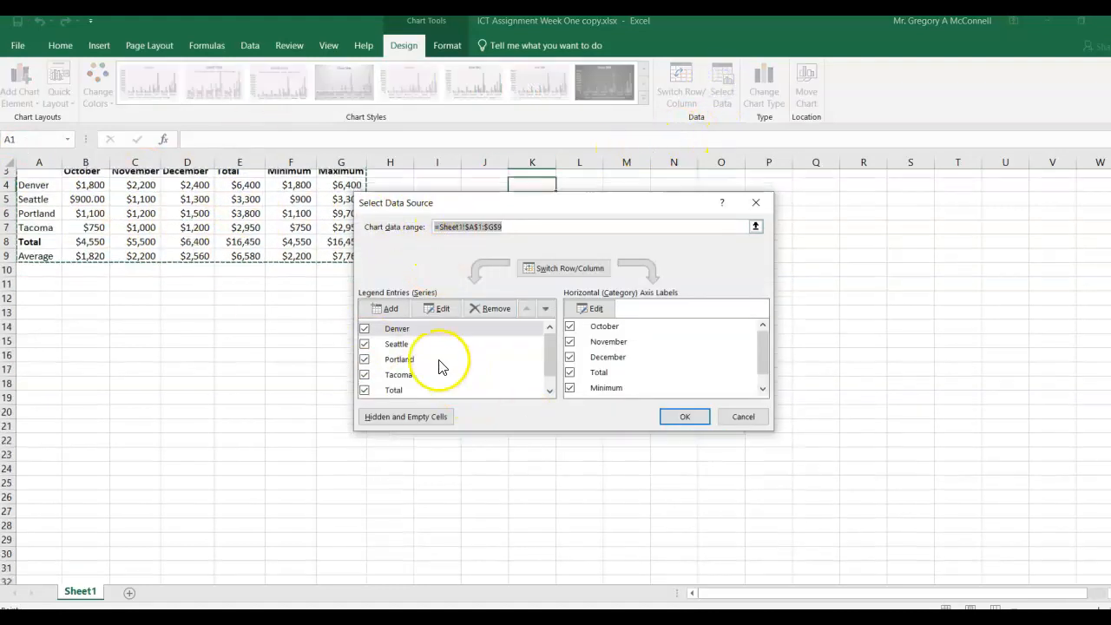
pyautogui.scroll(1, 43, 215)
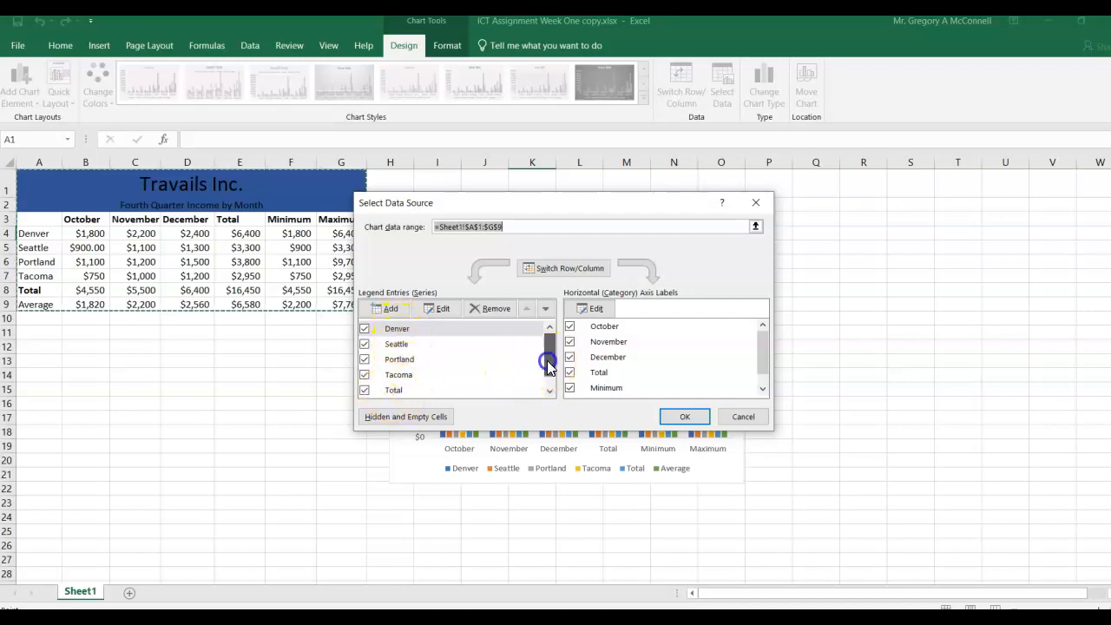
pyautogui.moveTo(547, 360); pyautogui.dragTo(547, 382)
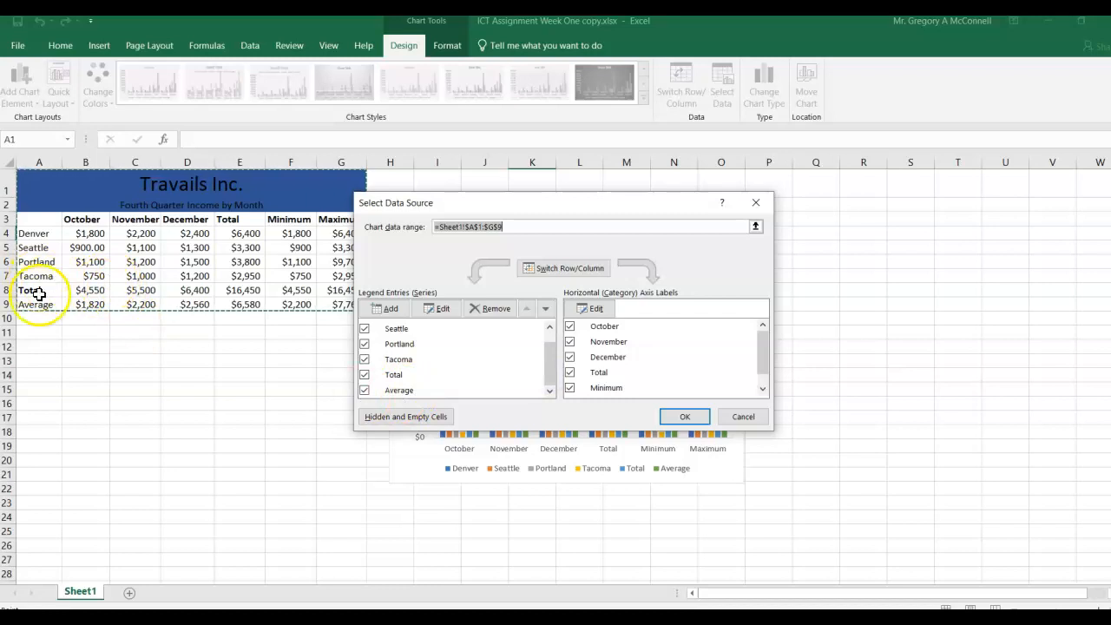
pyautogui.click(364, 378)
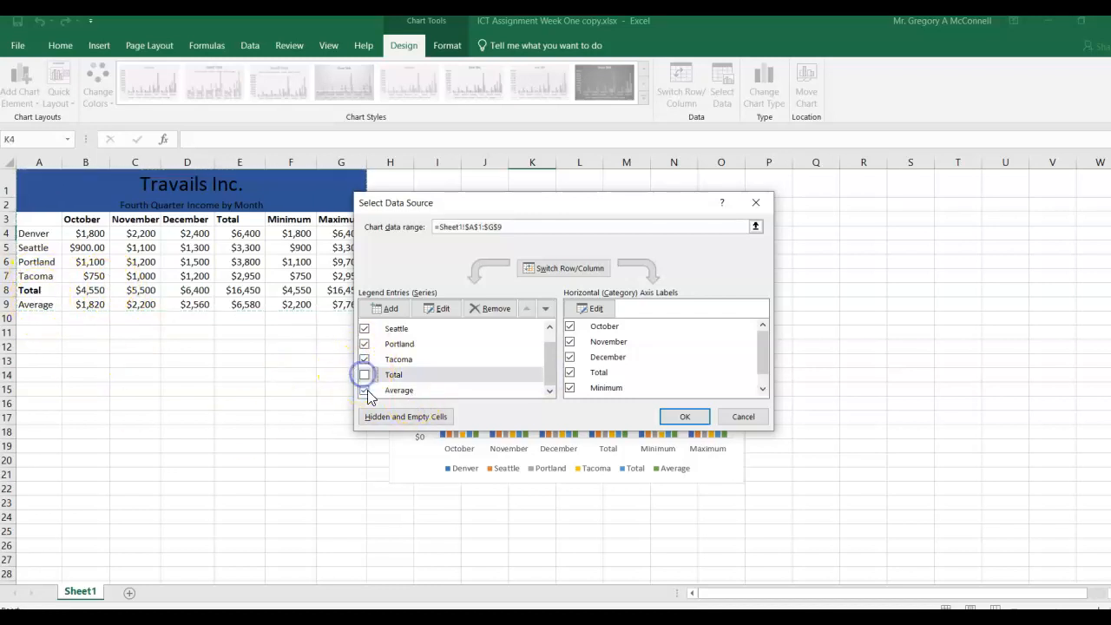
pyautogui.click(365, 391)
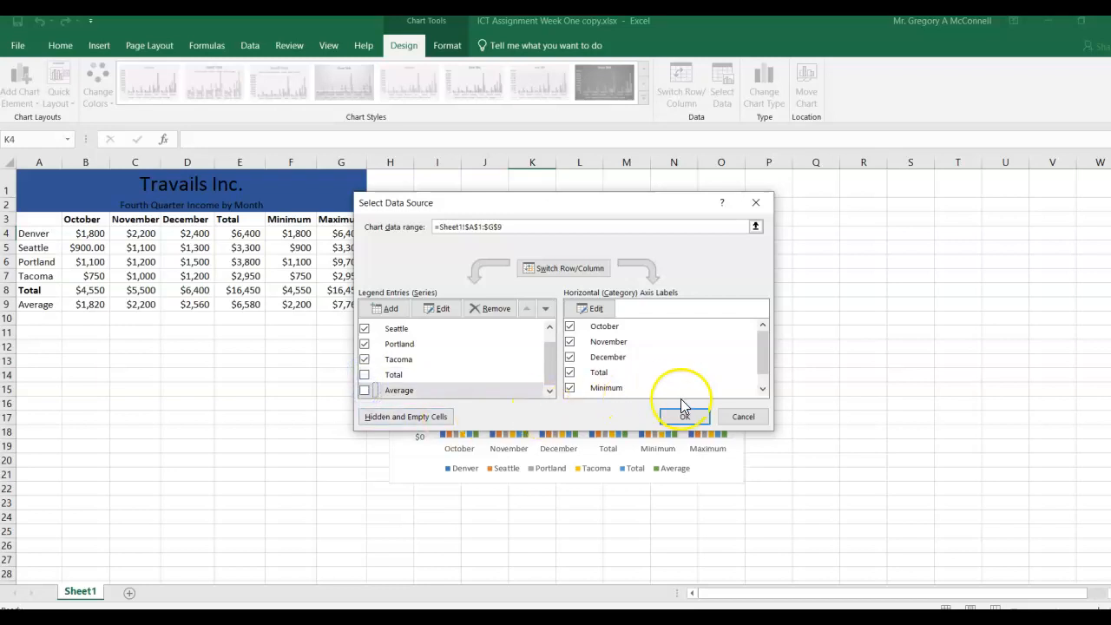
pyautogui.click(684, 416)
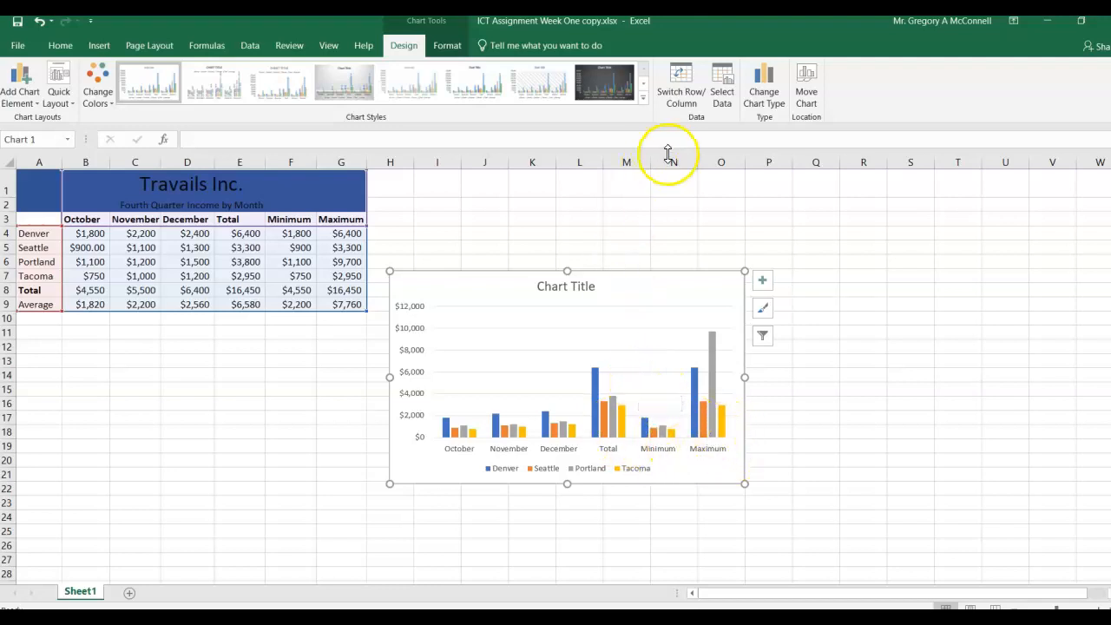
# Step: Exclude the Total, Minimum and Maximum categories from the chart's horizontal axis in the data source
pyautogui.click(724, 94)
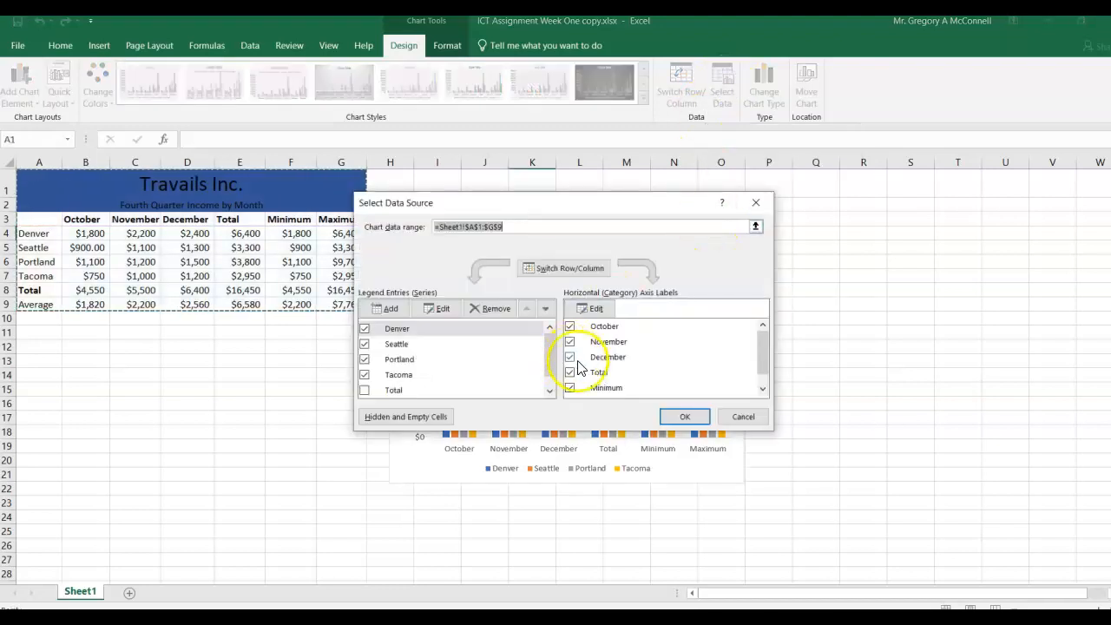
pyautogui.scroll(-1, 713, 357)
pyautogui.scroll(1, 681, 357)
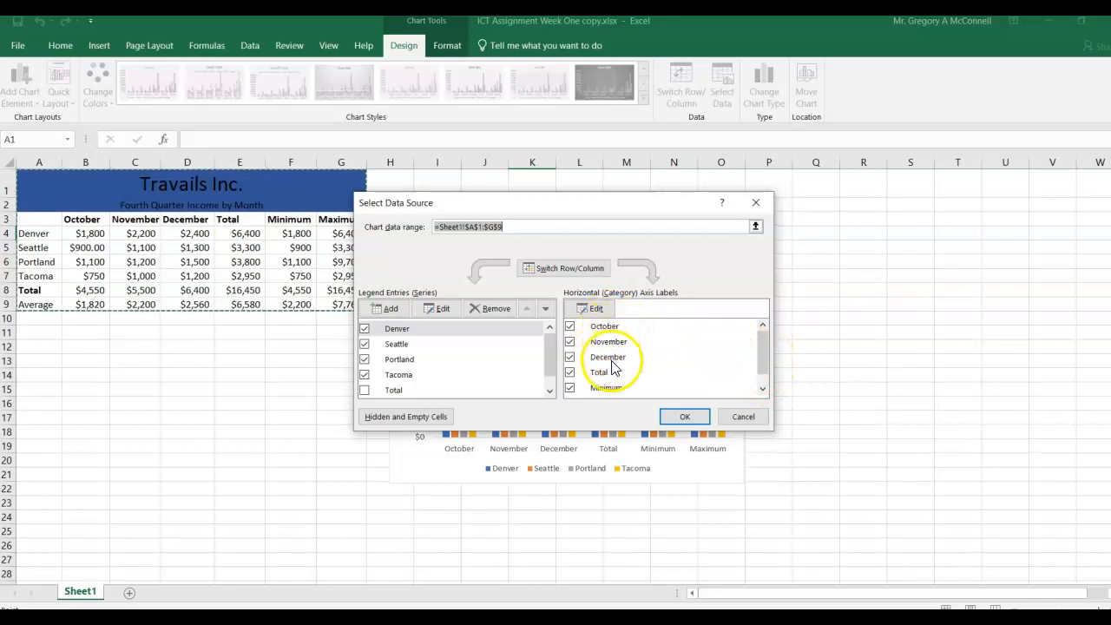
pyautogui.click(761, 362)
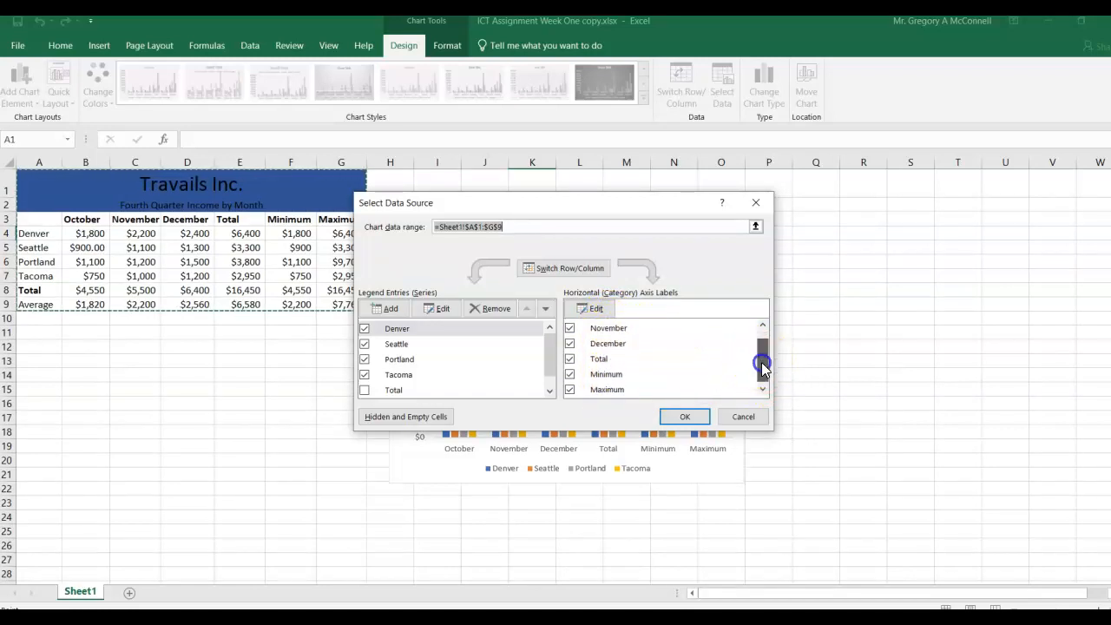
pyautogui.click(570, 356)
pyautogui.click(570, 372)
pyautogui.click(570, 389)
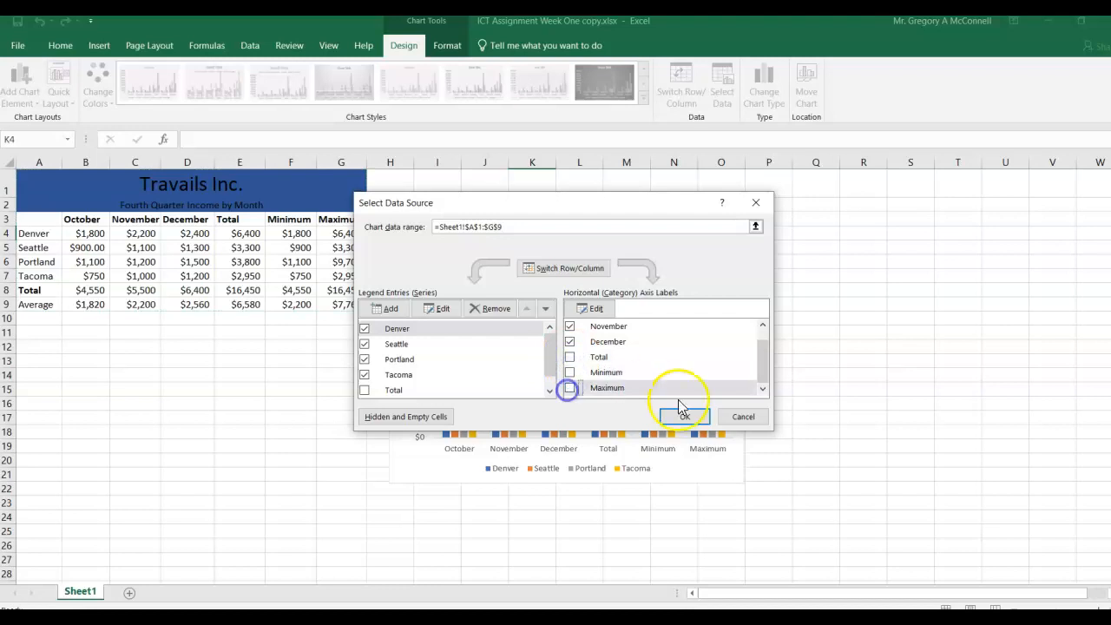
pyautogui.click(684, 416)
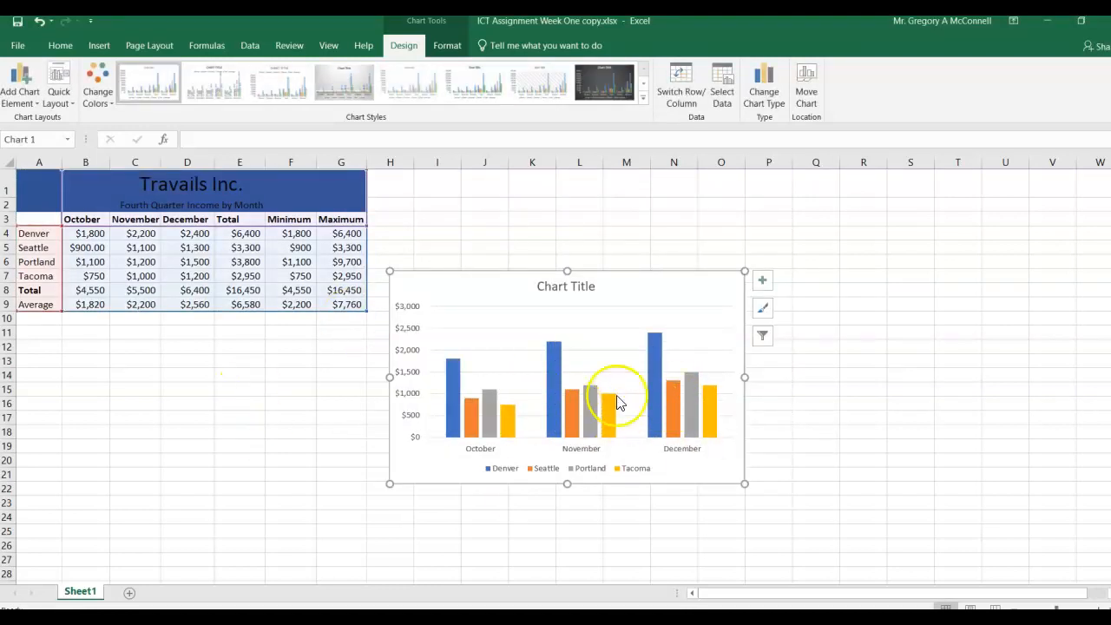
# Step: Change the chart title to "4th Quarter Sales"
pyautogui.moveTo(572, 411)
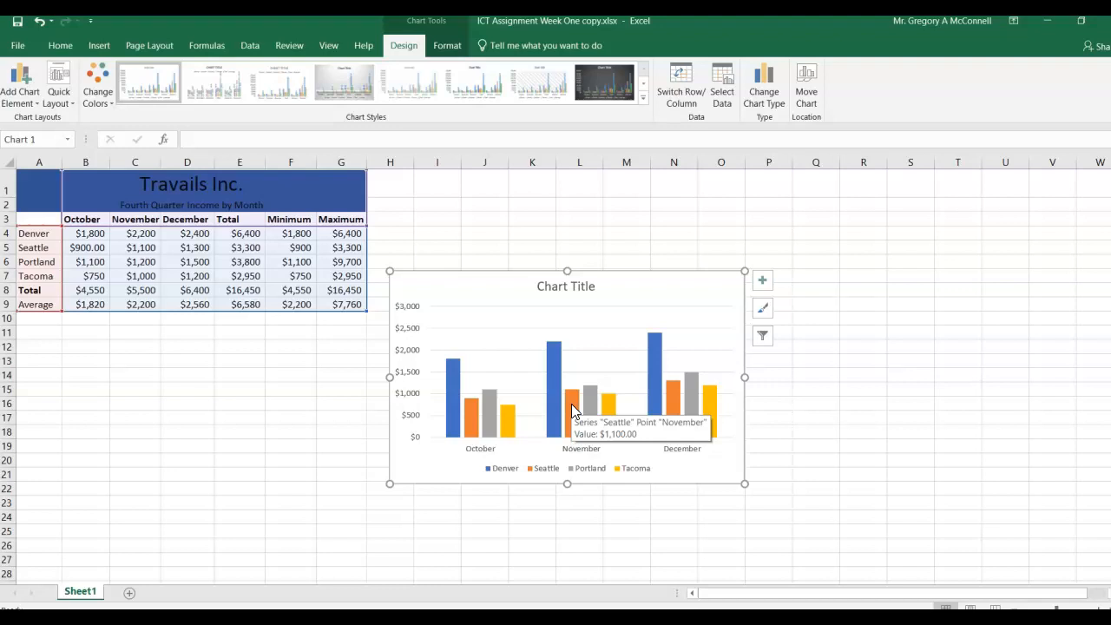
pyautogui.click(571, 288)
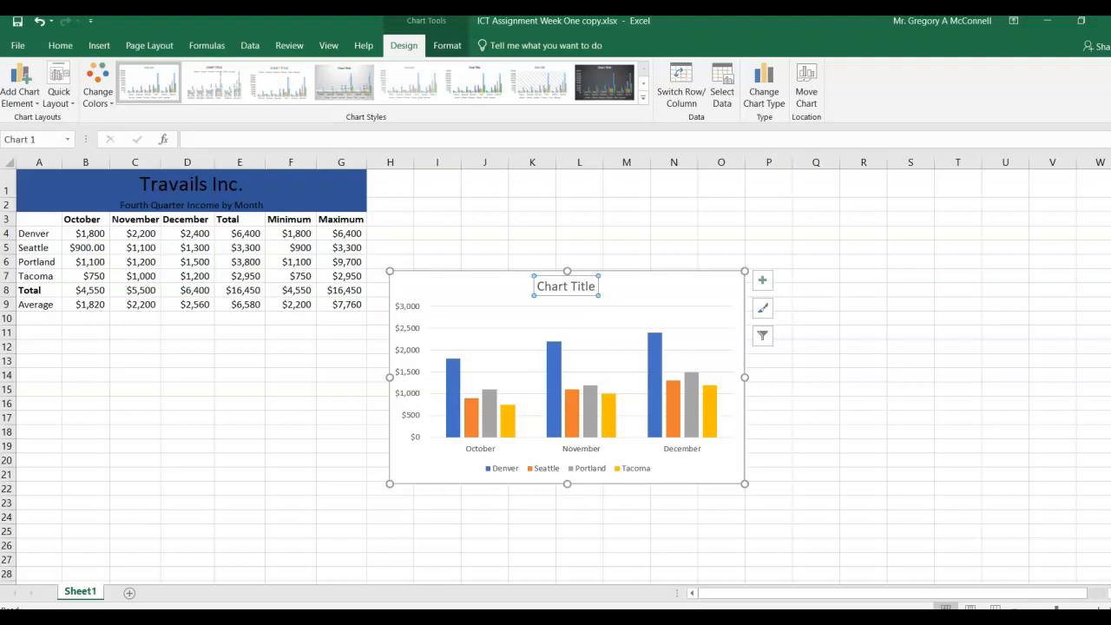
pyautogui.write('4th')
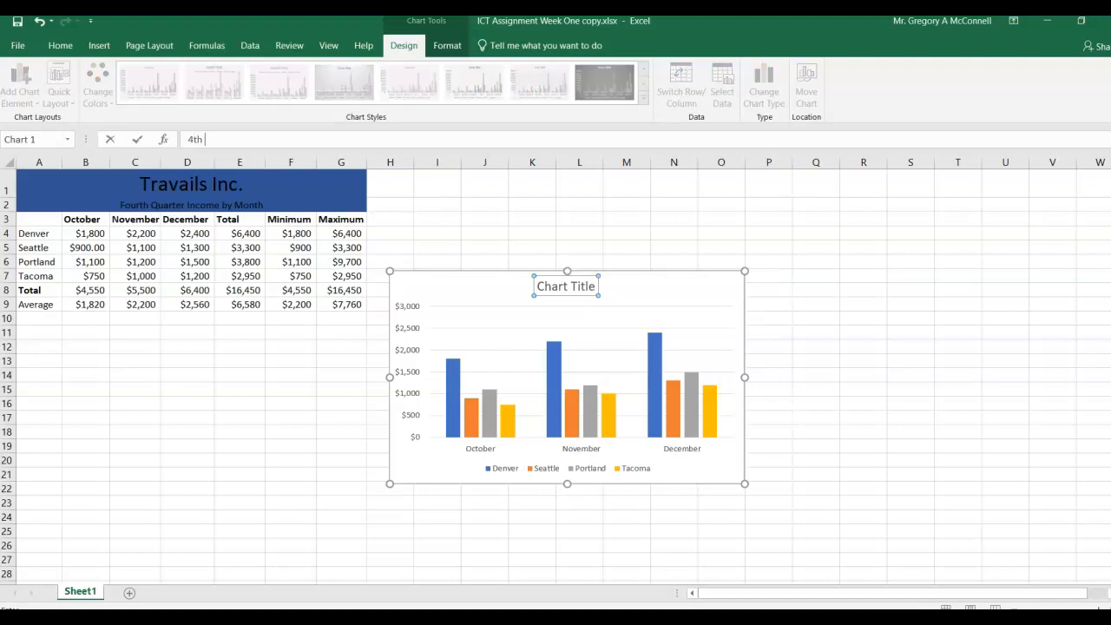
pyautogui.click(549, 290)
pyautogui.doubleClick(550, 290)
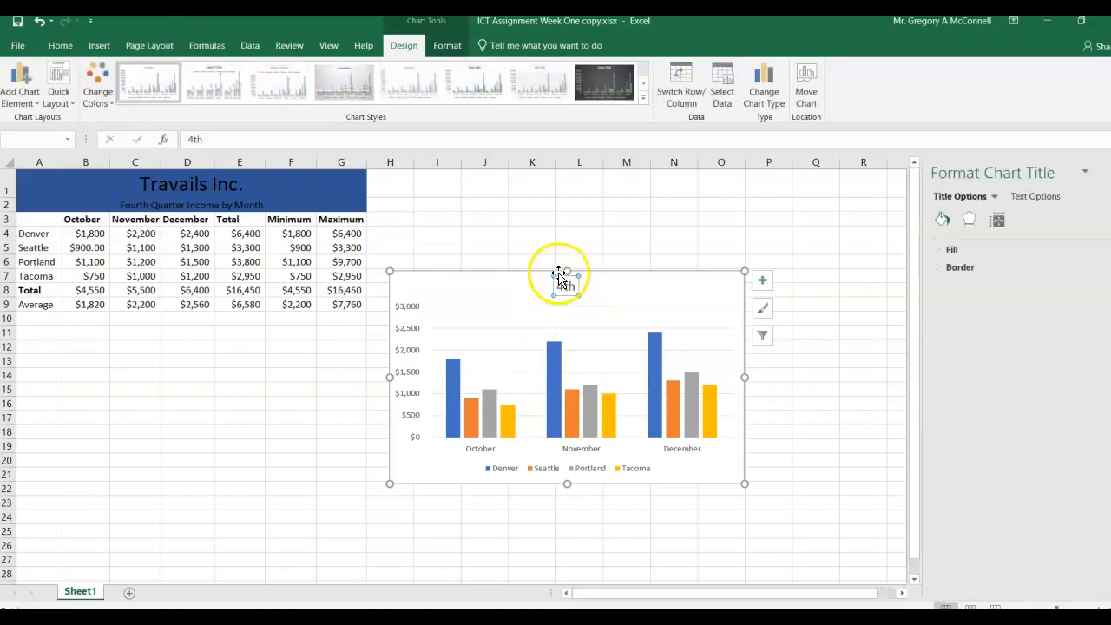
pyautogui.click(572, 287)
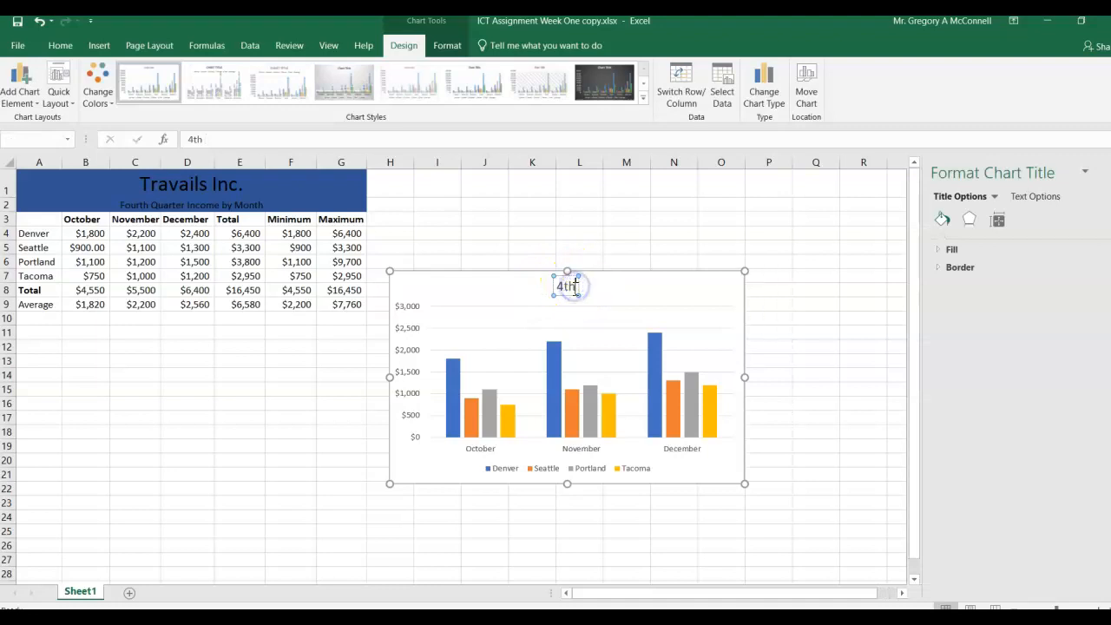
pyautogui.write('Quarter Sales')
pyautogui.press('Return')
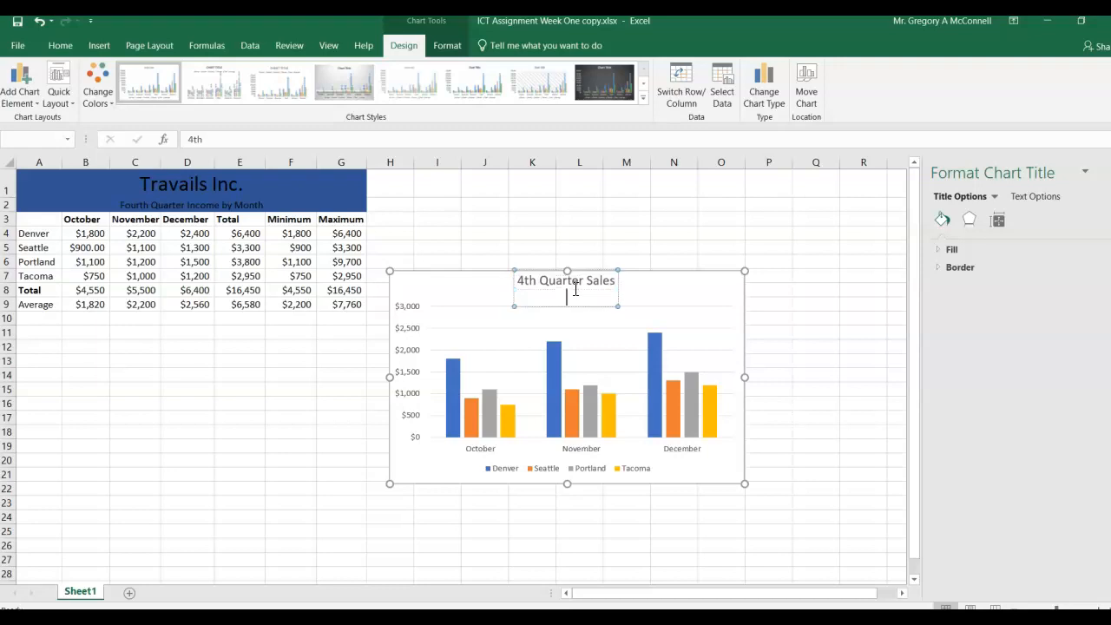
pyautogui.press('BackSpace')
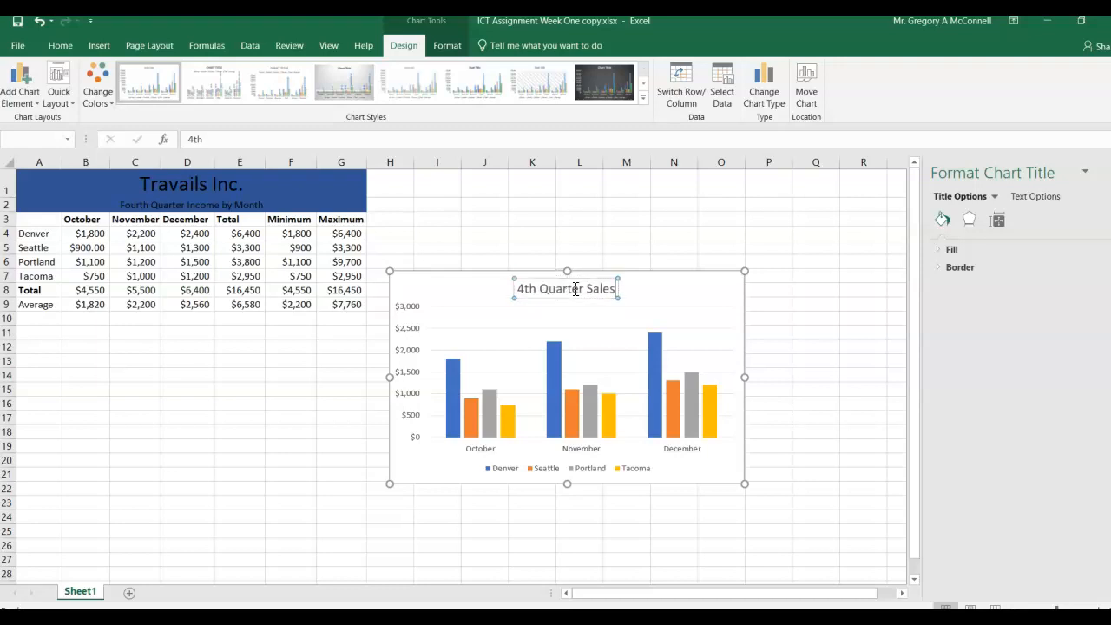
pyautogui.click(646, 294)
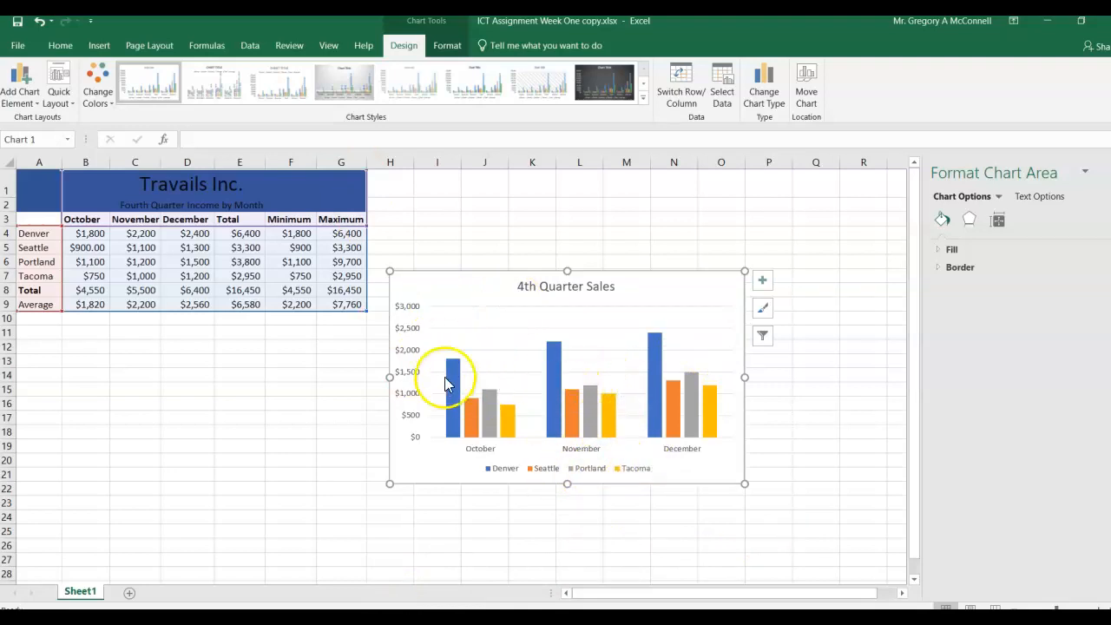
# Step: Compare the formatting options offered for the chart title and for the chart area
pyautogui.click(596, 287)
pyautogui.click(668, 286)
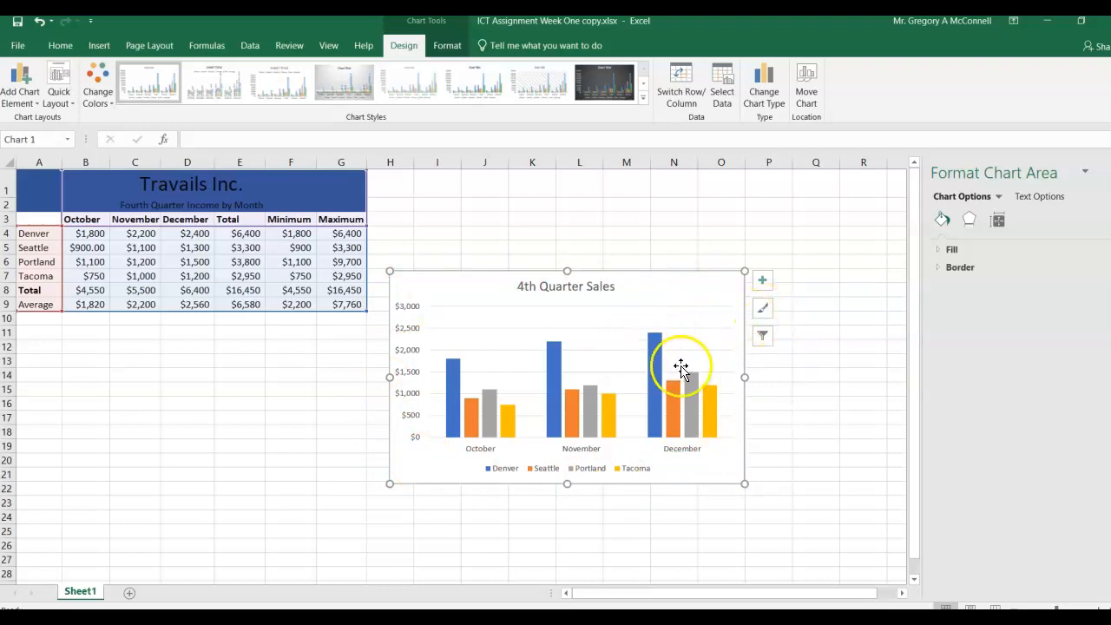
pyautogui.click(585, 290)
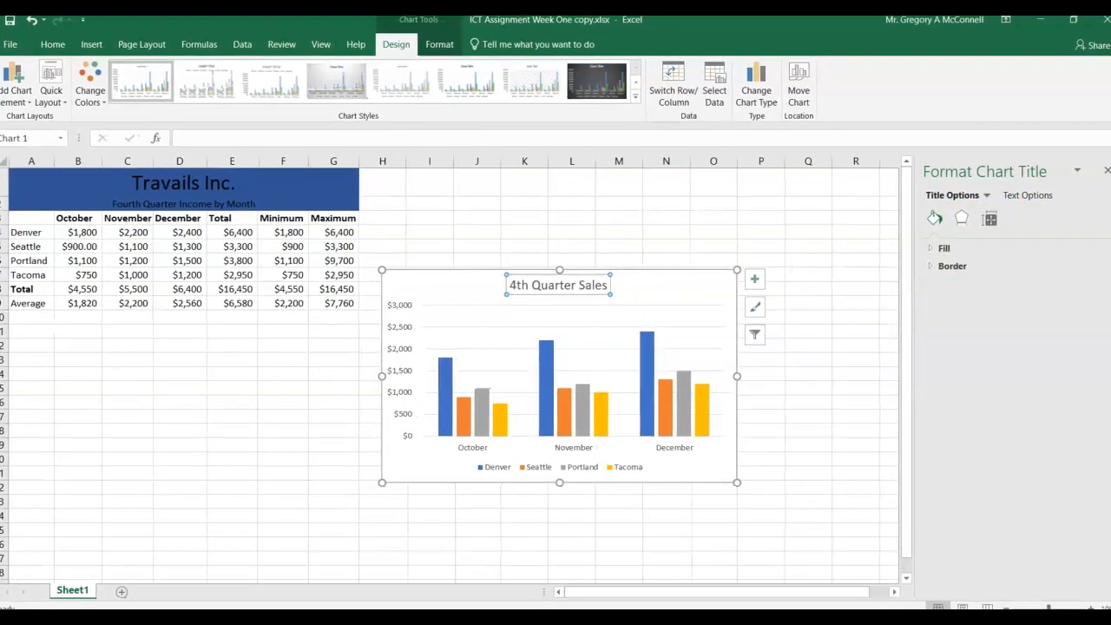
pyautogui.click(1016, 229)
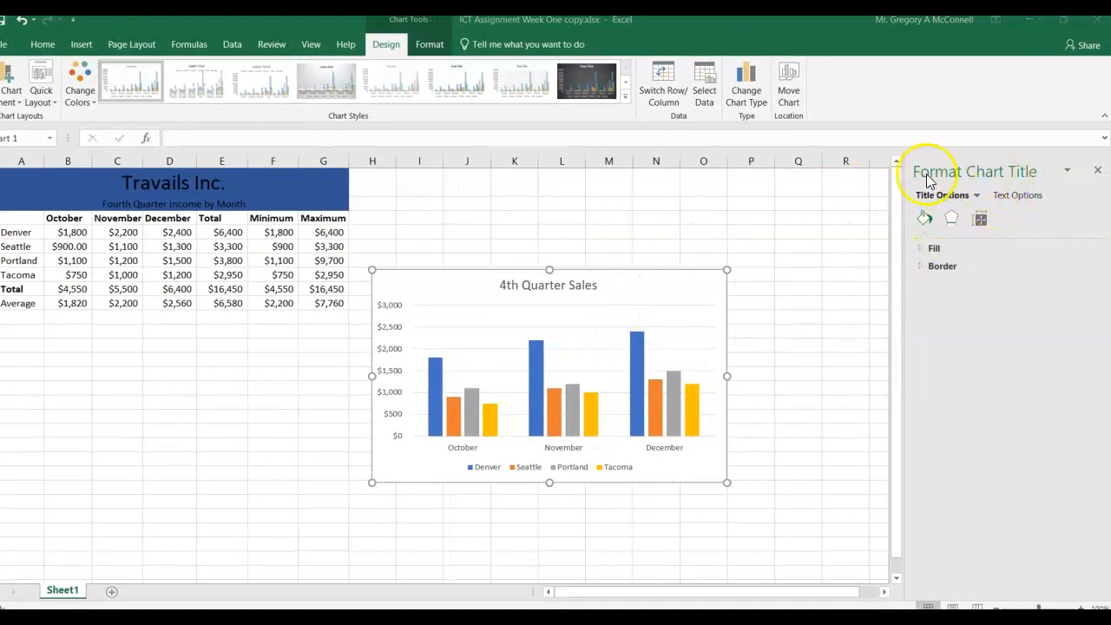
pyautogui.click(547, 297)
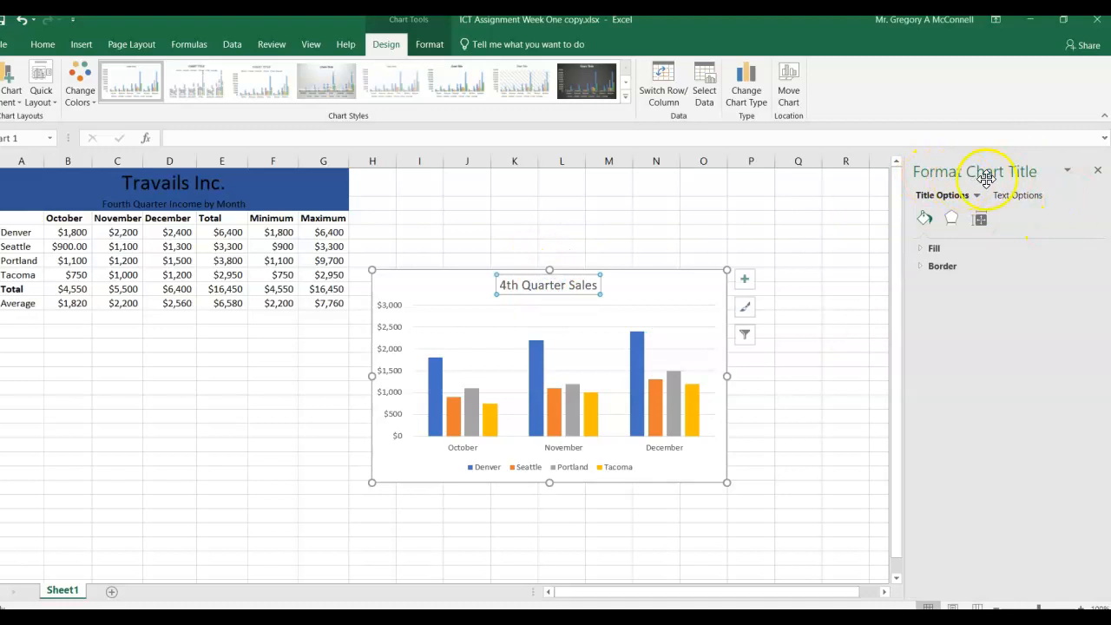
pyautogui.click(698, 285)
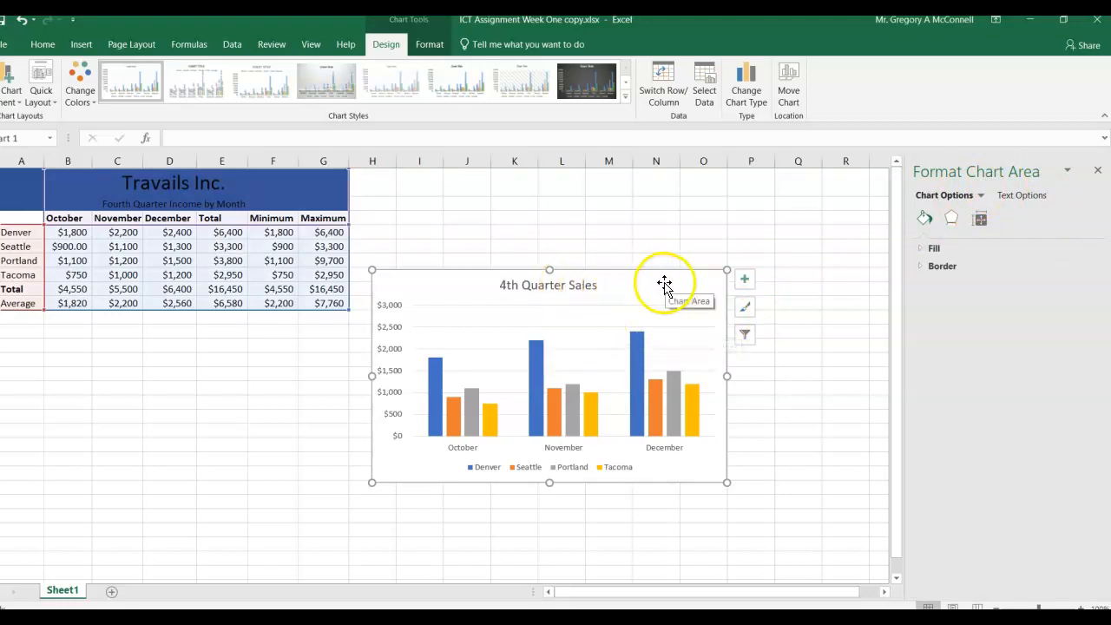
# Step: View the formatting options for the plot area, the vertical and horizontal axes, and the legend in turn
pyautogui.click(594, 337)
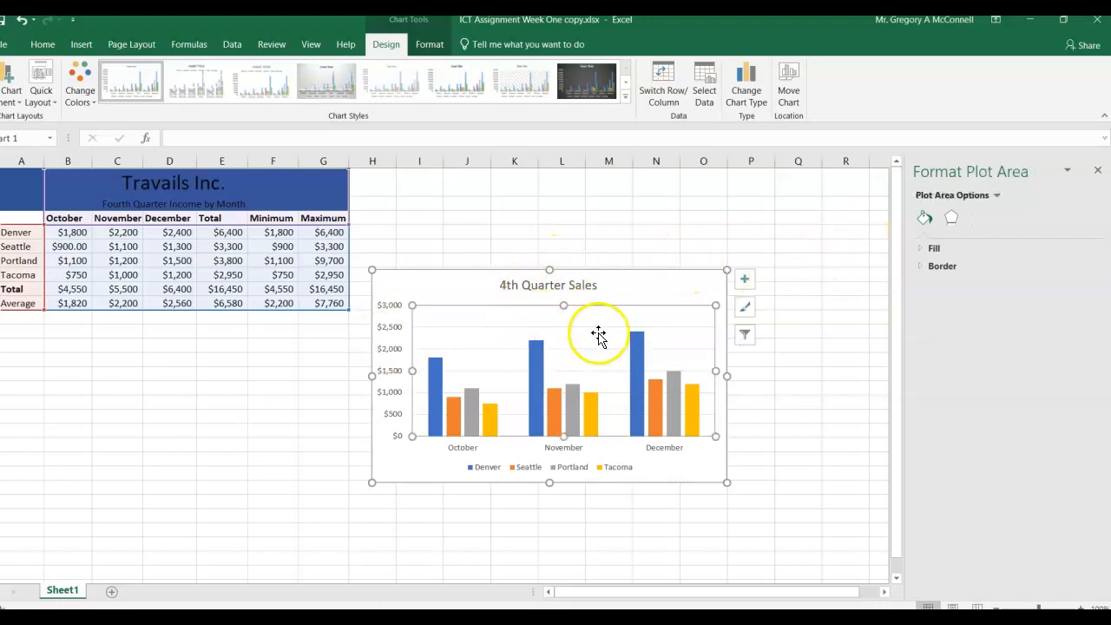
pyautogui.moveTo(635, 358)
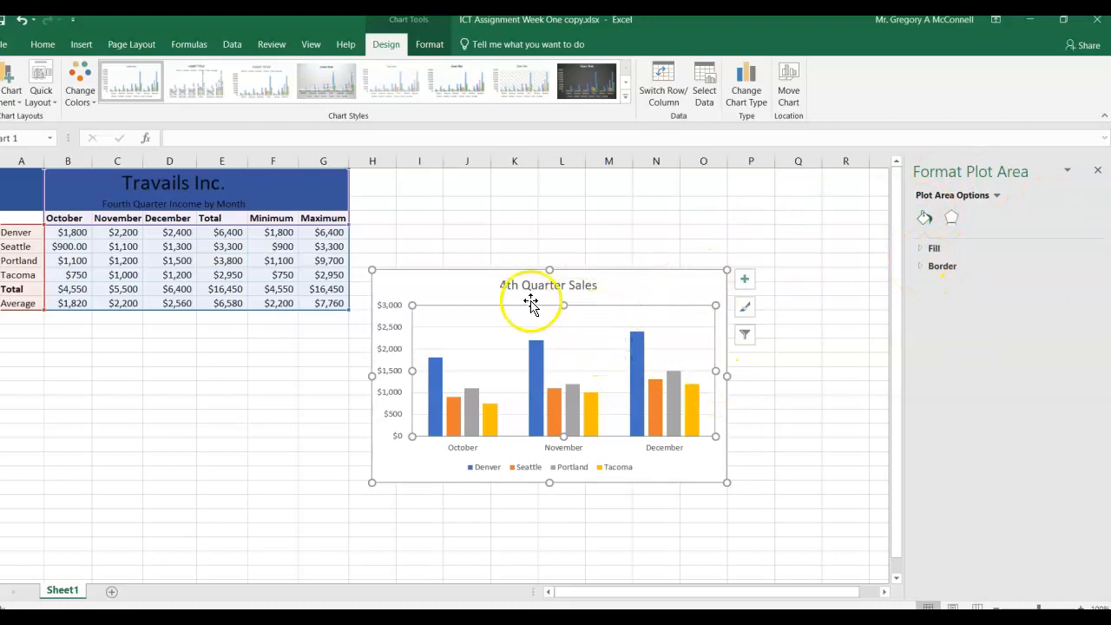
pyautogui.click(393, 355)
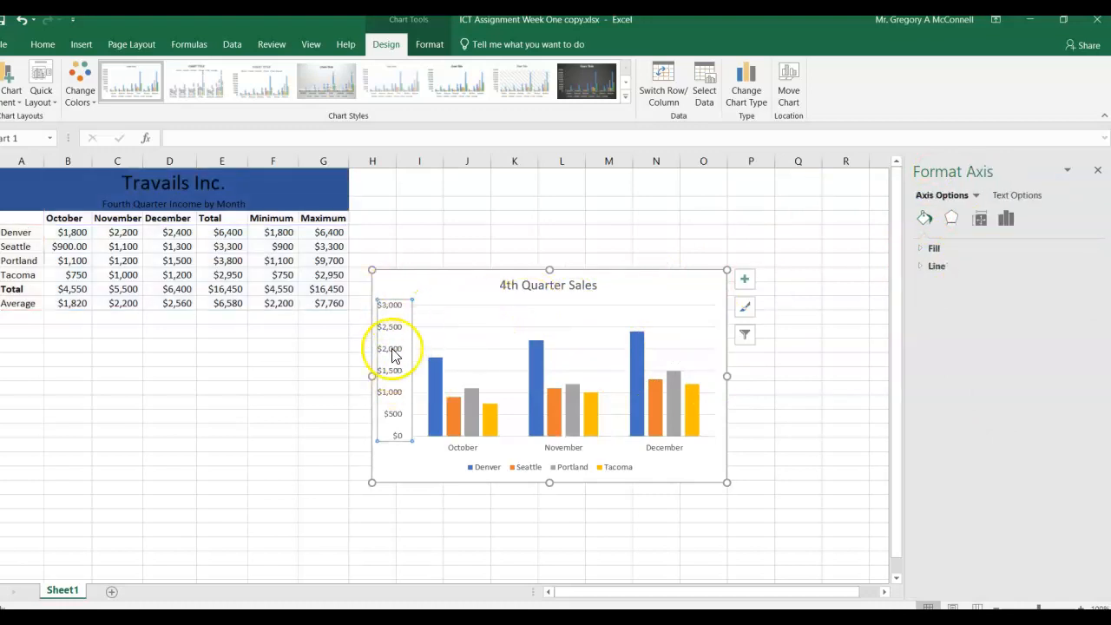
pyautogui.click(461, 449)
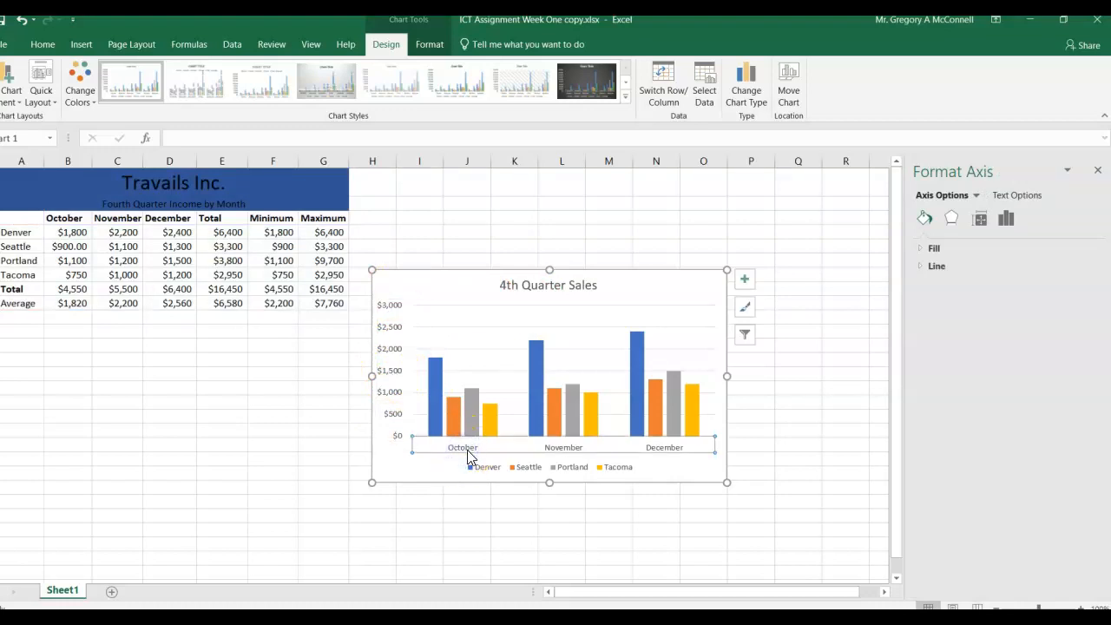
pyautogui.click(556, 471)
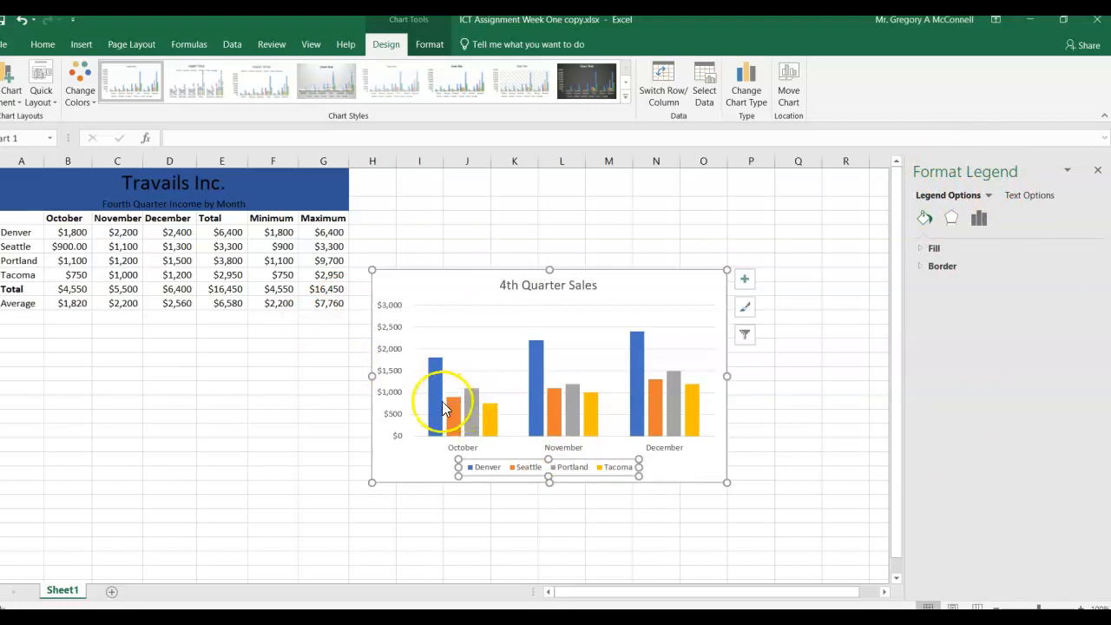
# Step: Select the Denver data series in the chart and check the values of its October and December columns
pyautogui.moveTo(439, 407)
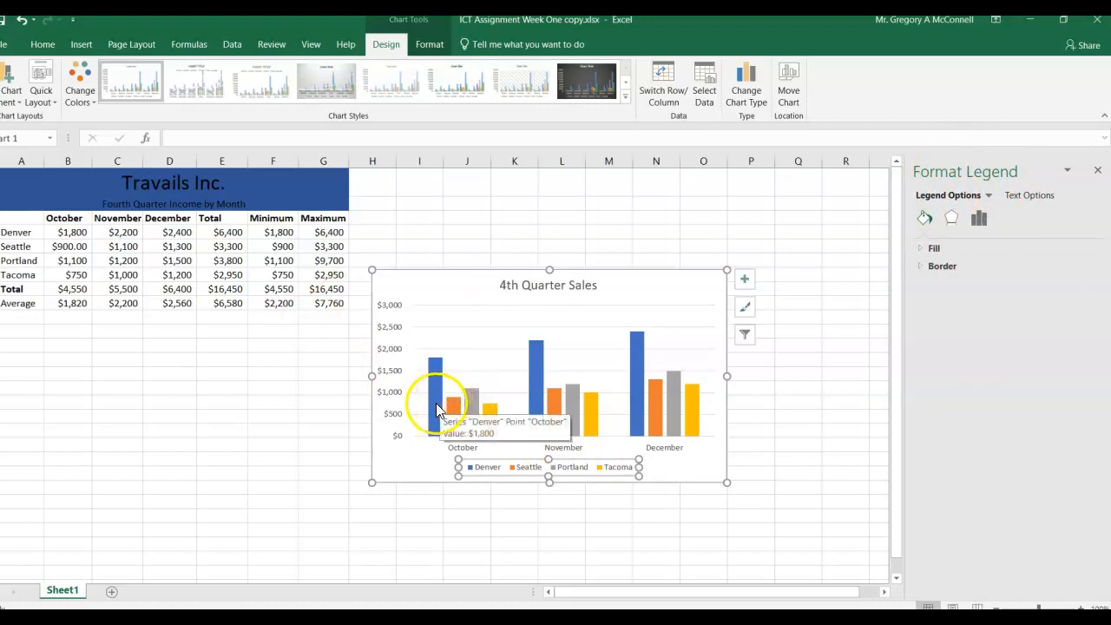
pyautogui.click(439, 407)
pyautogui.click(432, 412)
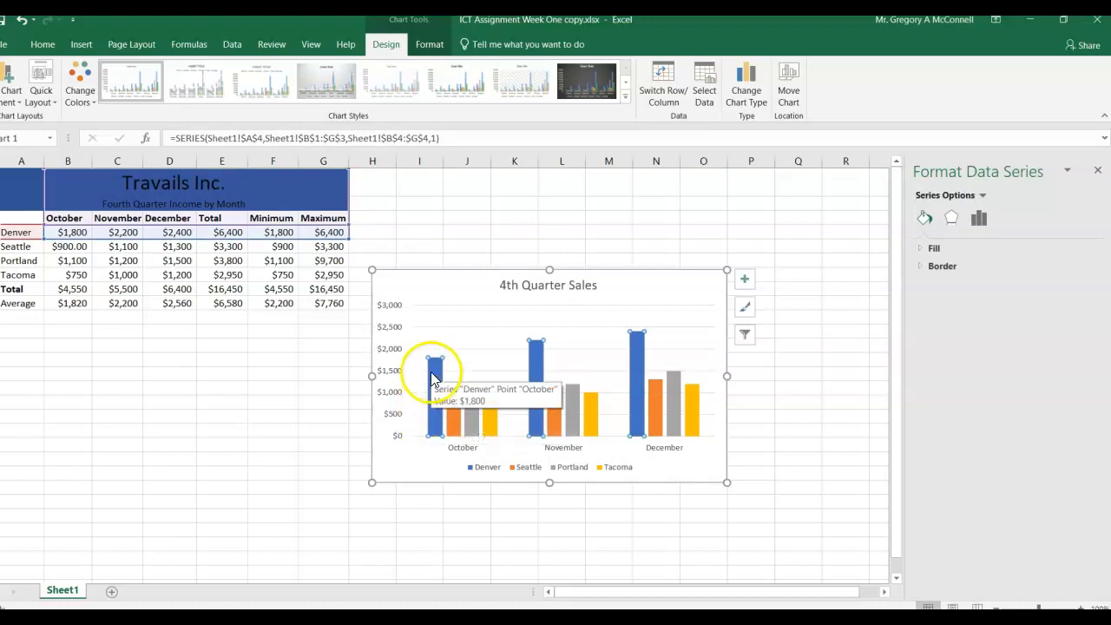
pyautogui.moveTo(437, 380)
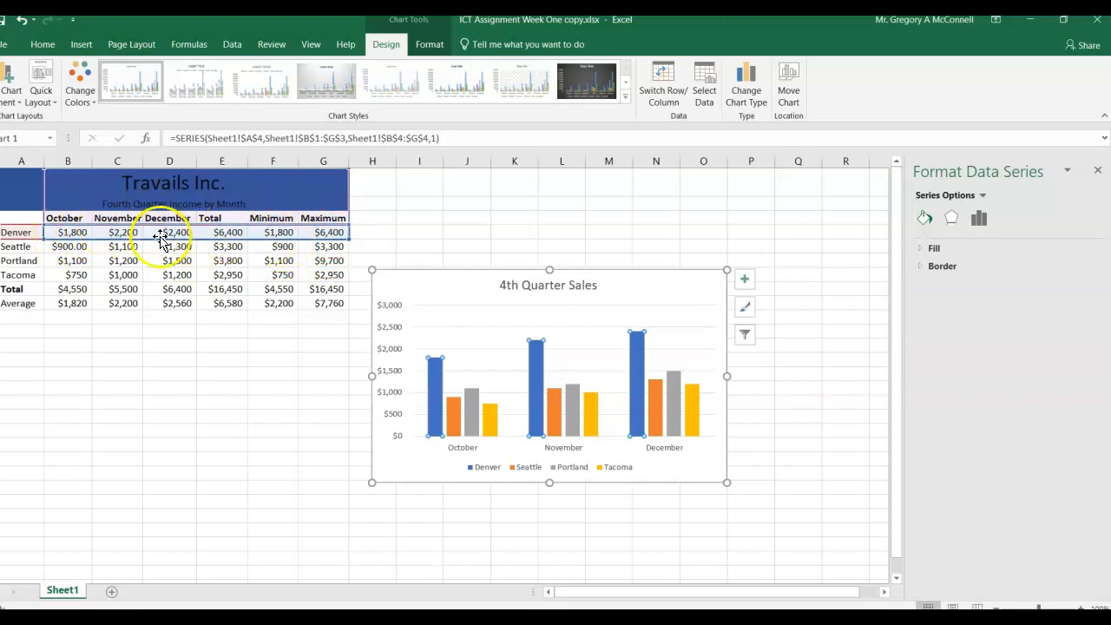
pyautogui.moveTo(435, 422)
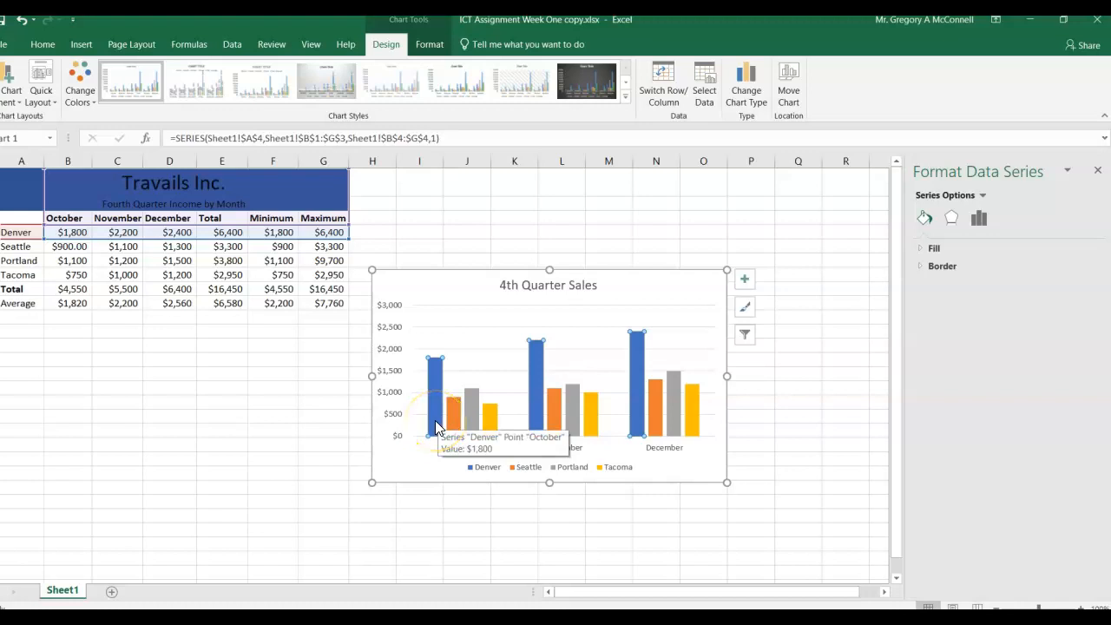
pyautogui.moveTo(638, 402)
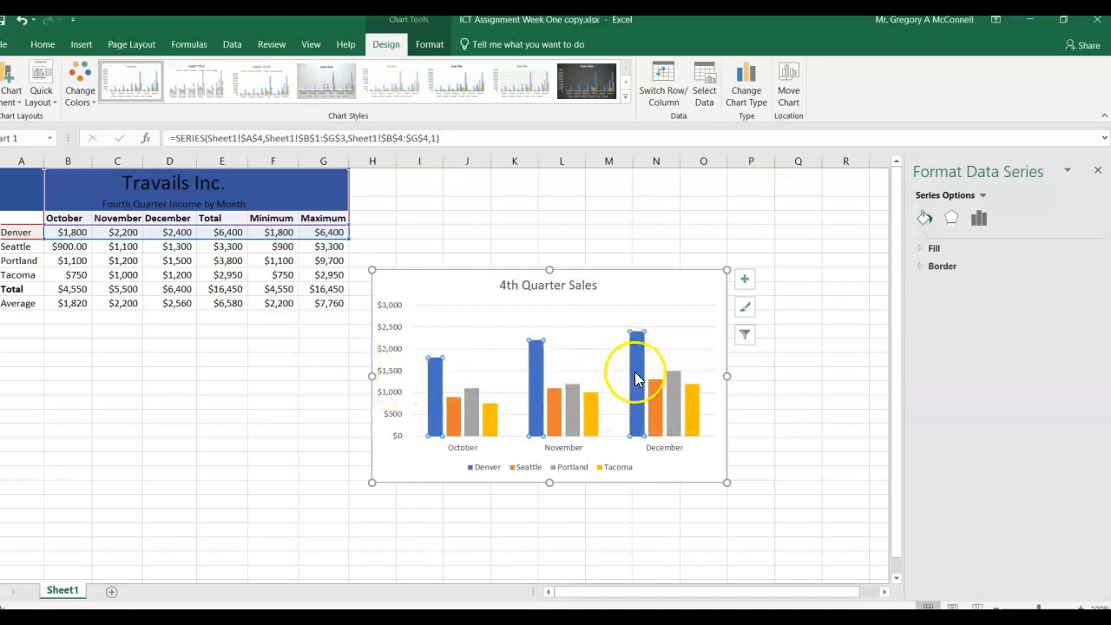
pyautogui.moveTo(635, 382)
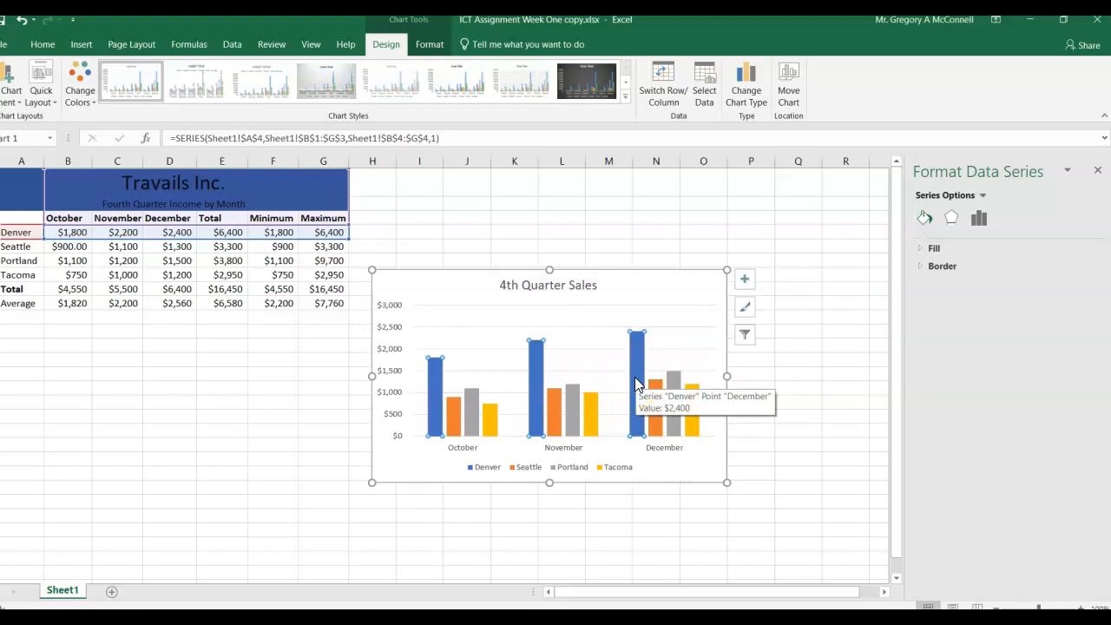
# Step: Give only Denver's December column a solid fill in standard green
pyautogui.click(640, 377)
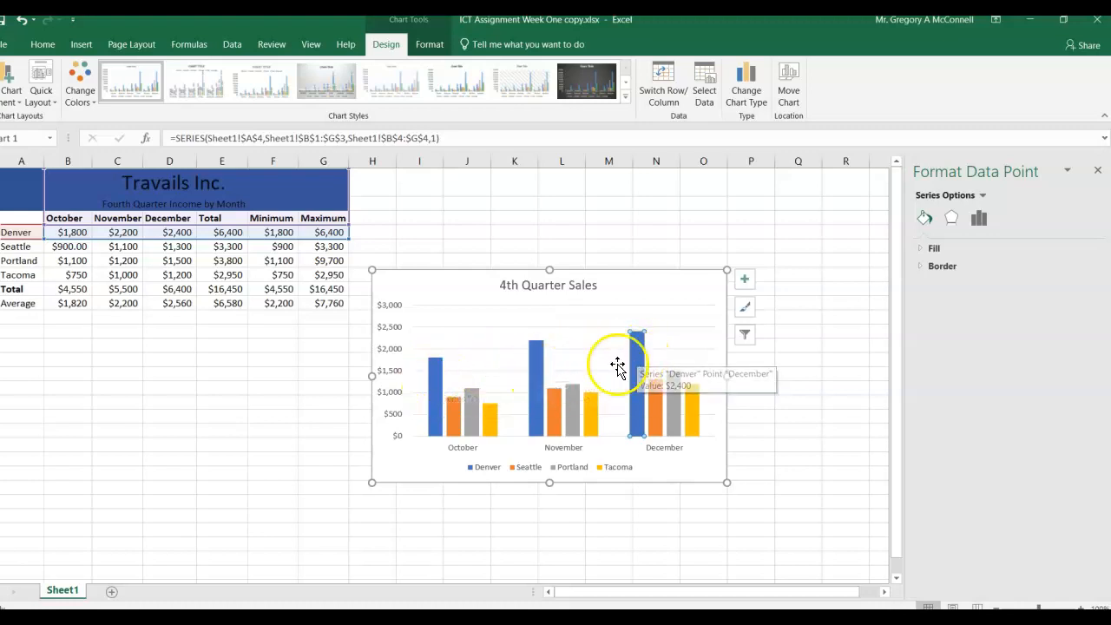
pyautogui.click(920, 248)
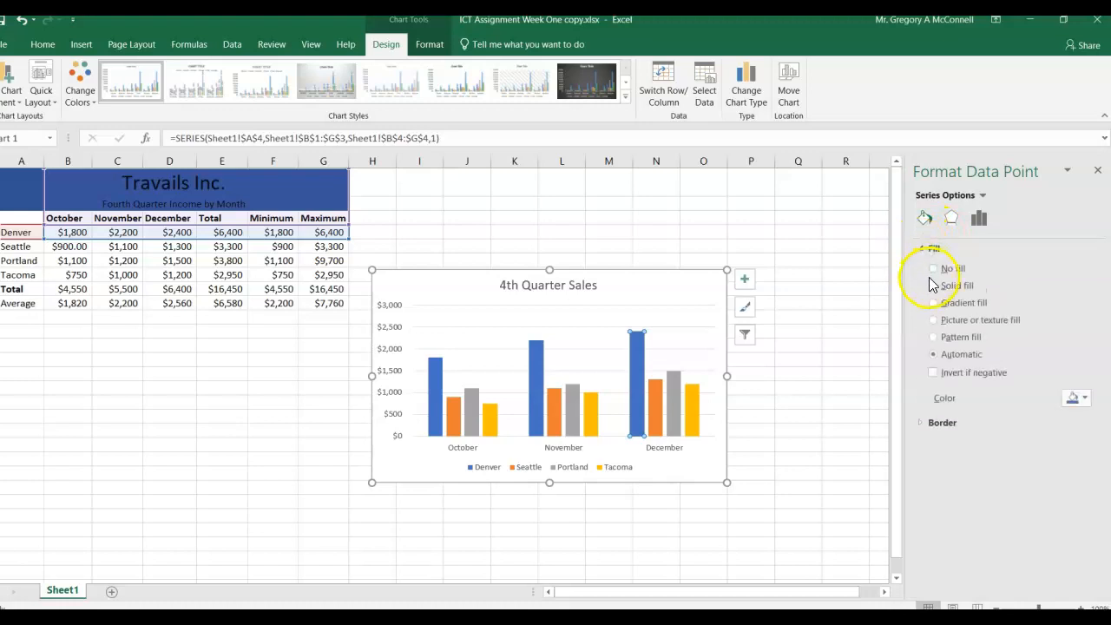
pyautogui.click(936, 288)
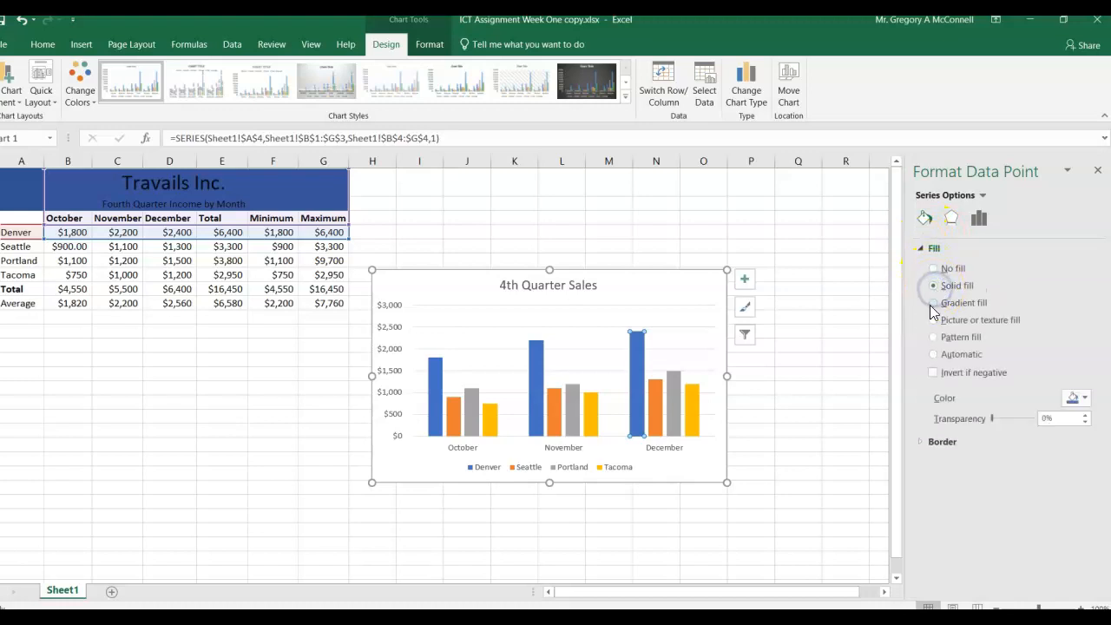
pyautogui.click(1083, 397)
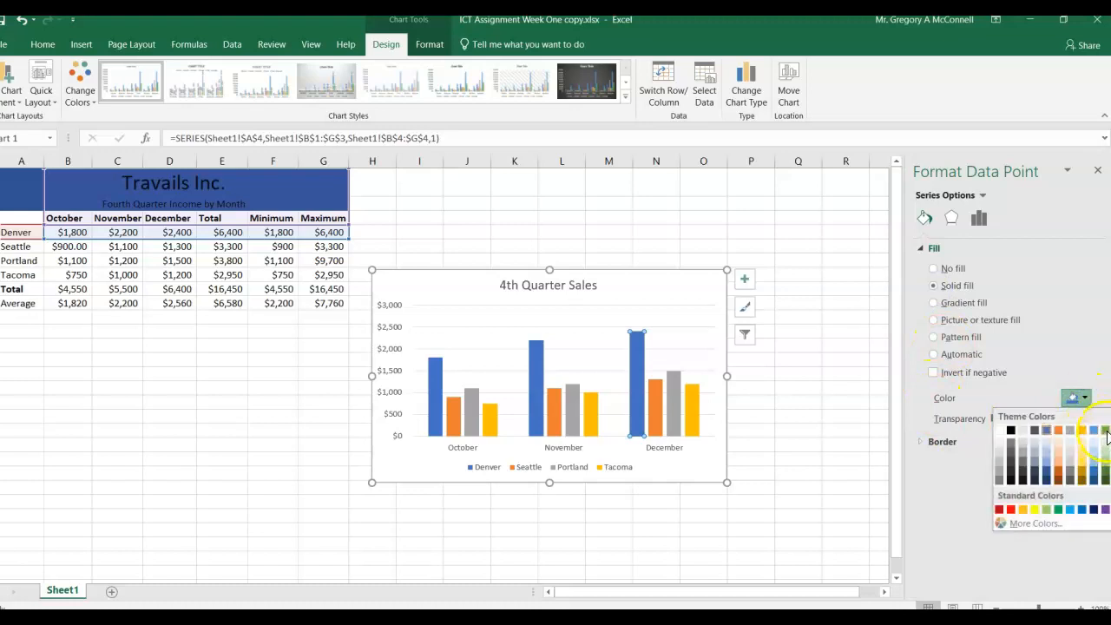
pyautogui.click(1057, 509)
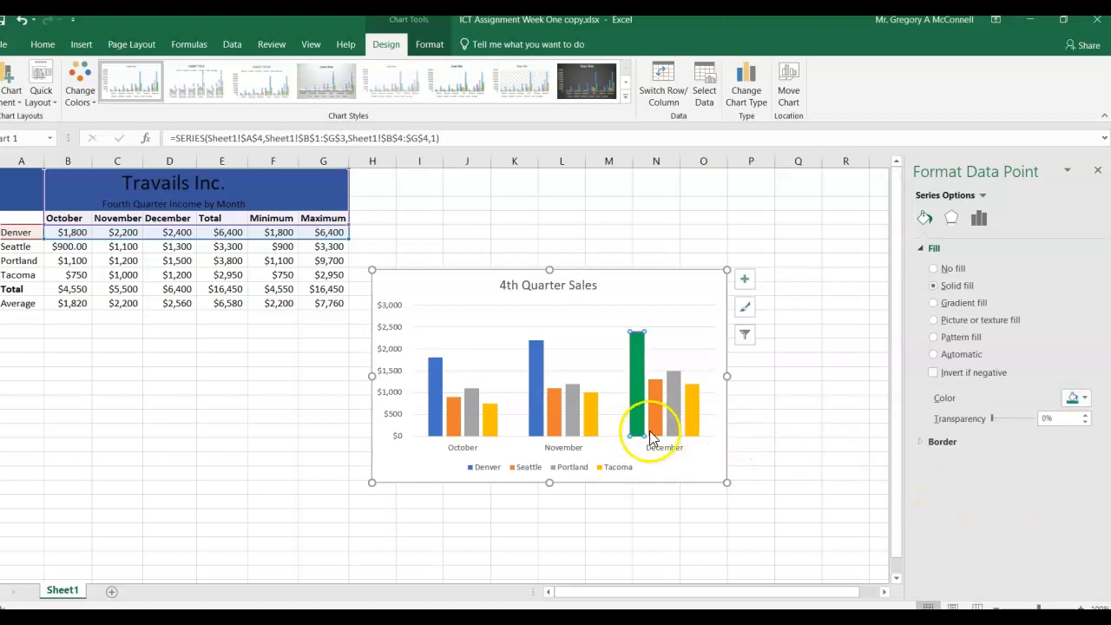
# Step: Compare selecting the whole Seattle series with selecting single October columns of Denver and Seattle
pyautogui.moveTo(661, 427)
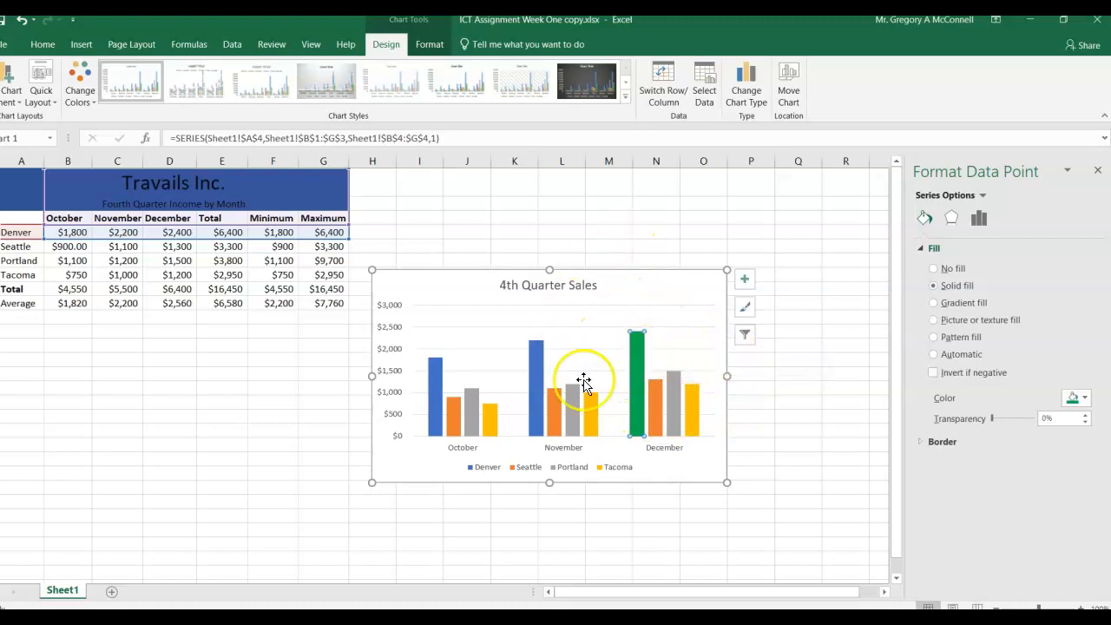
pyautogui.click(438, 400)
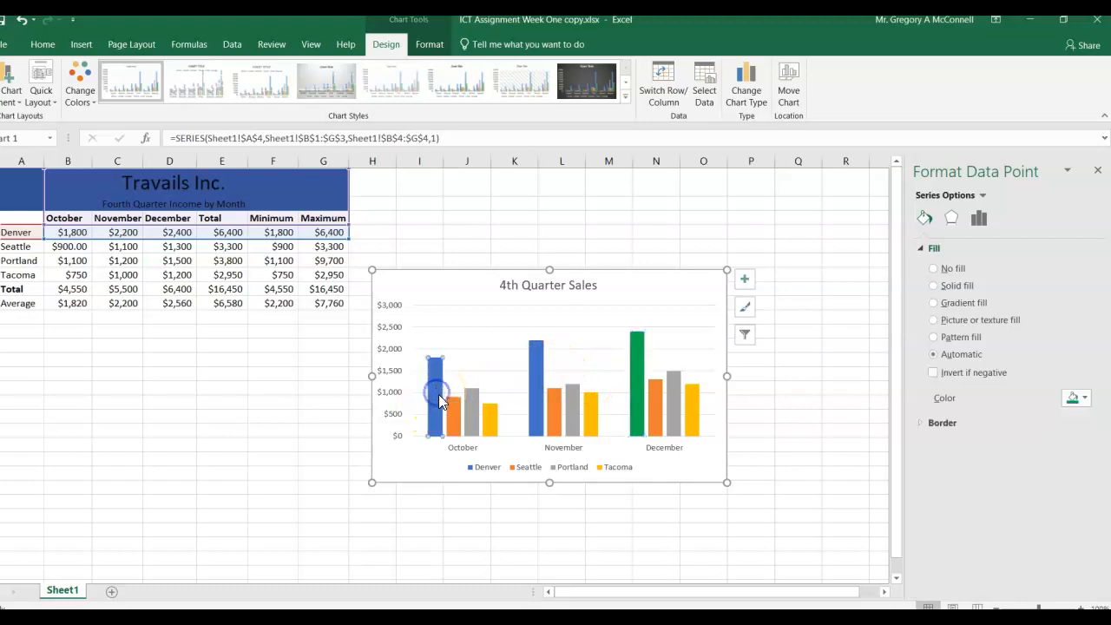
pyautogui.click(460, 407)
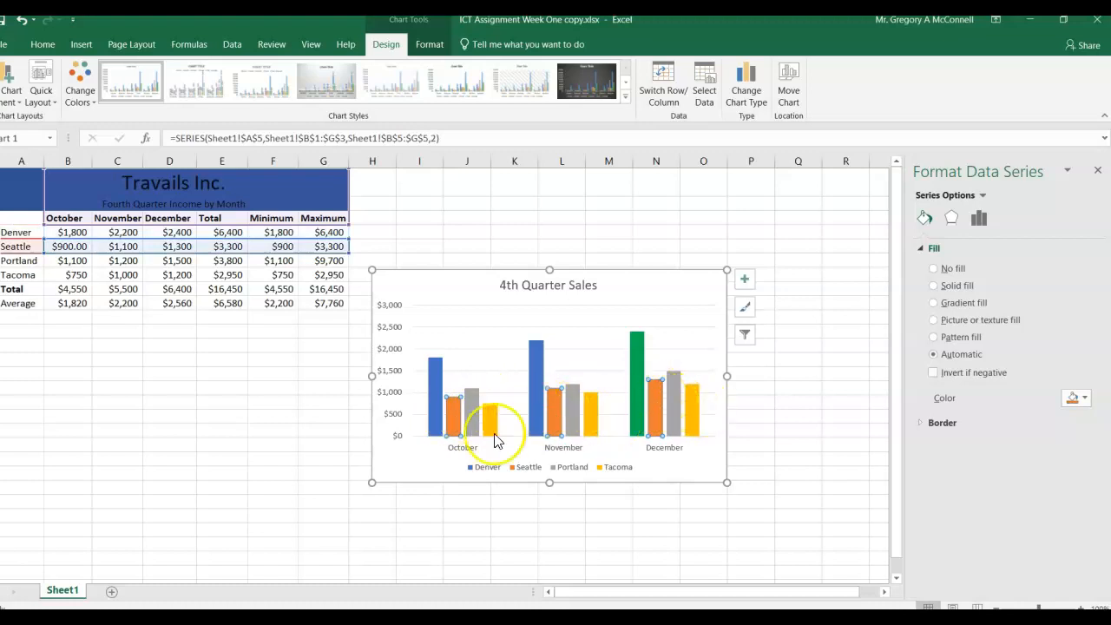
pyautogui.moveTo(458, 425)
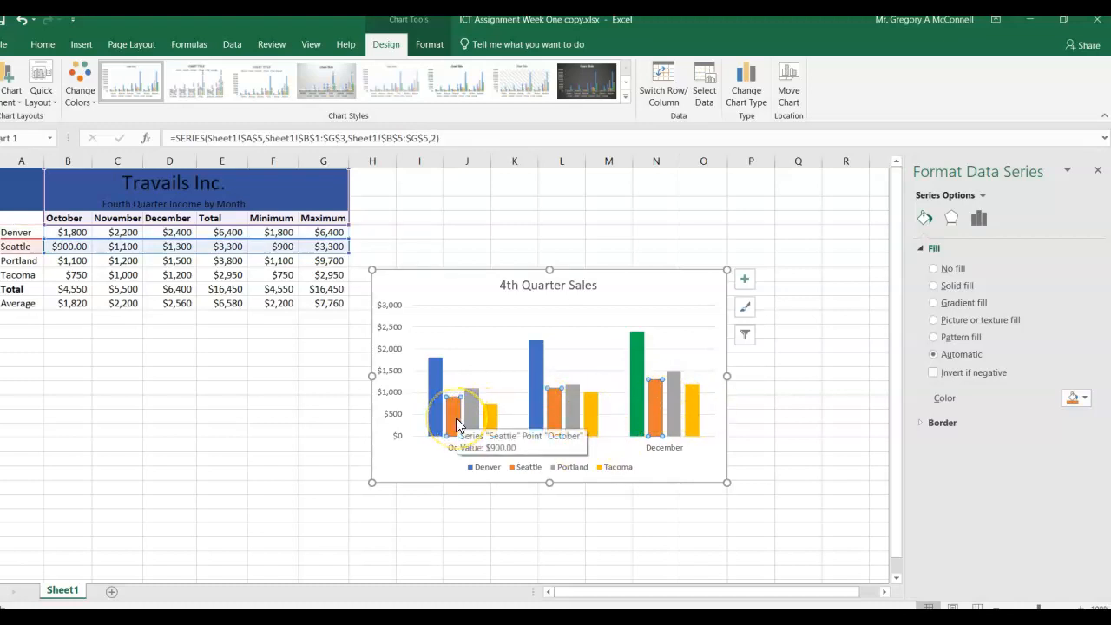
pyautogui.click(458, 423)
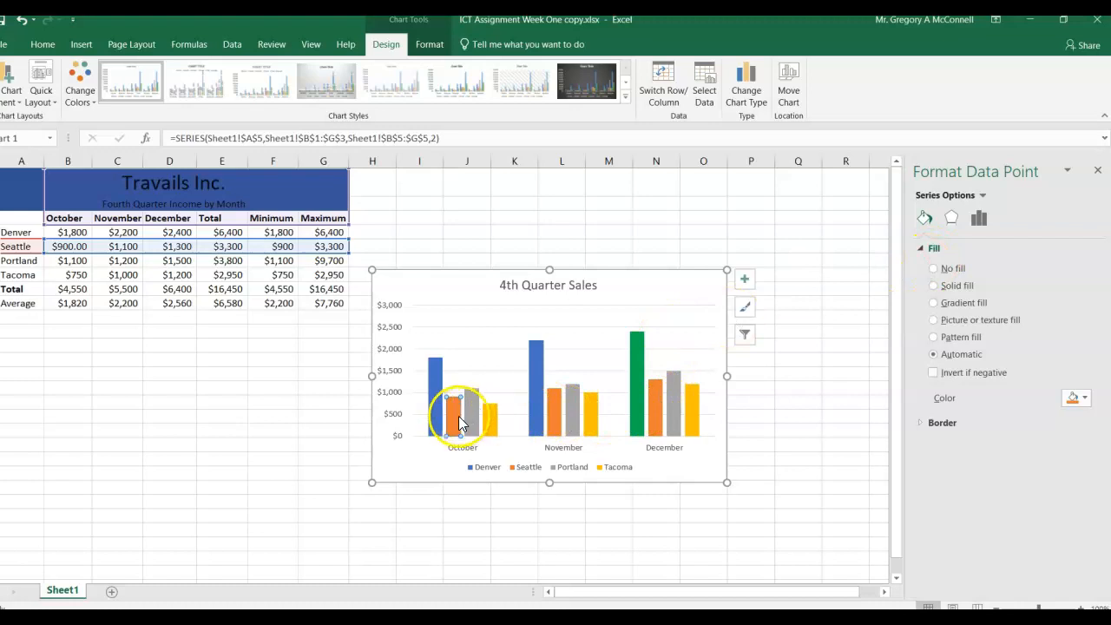
pyautogui.moveTo(459, 423)
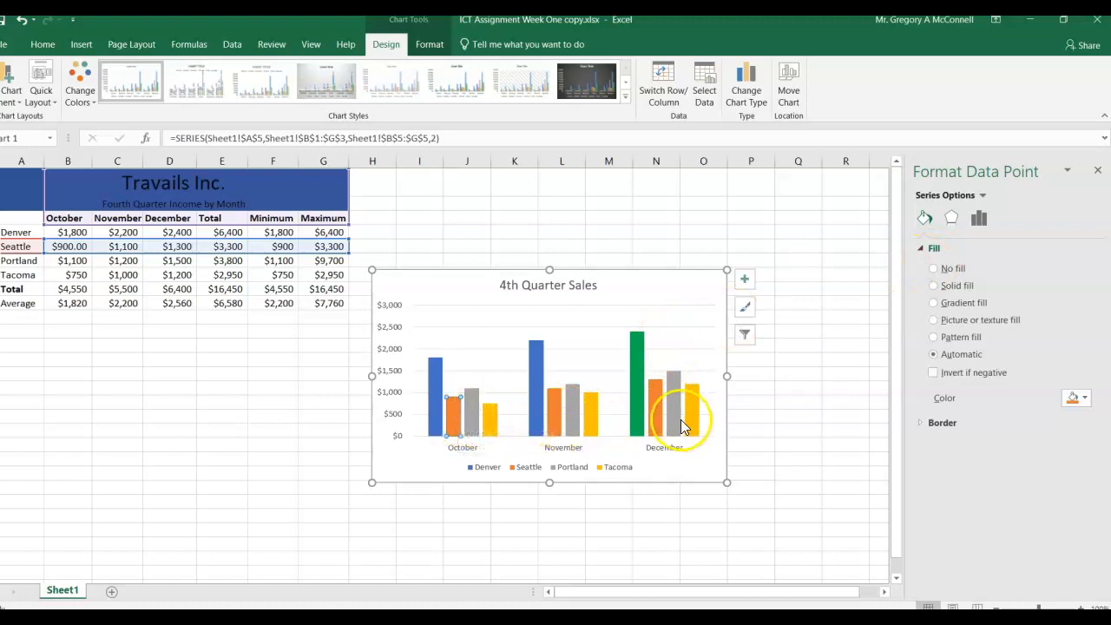
# Step: Change the fill color of the whole Portland series to standard purple
pyautogui.click(474, 409)
pyautogui.click(938, 321)
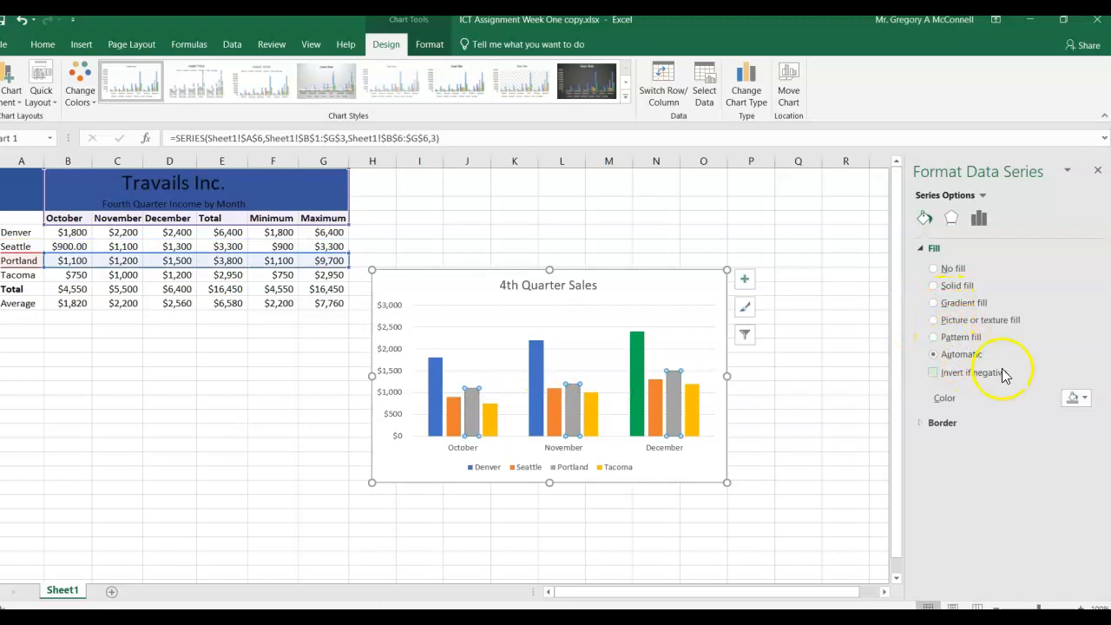
pyautogui.click(1083, 400)
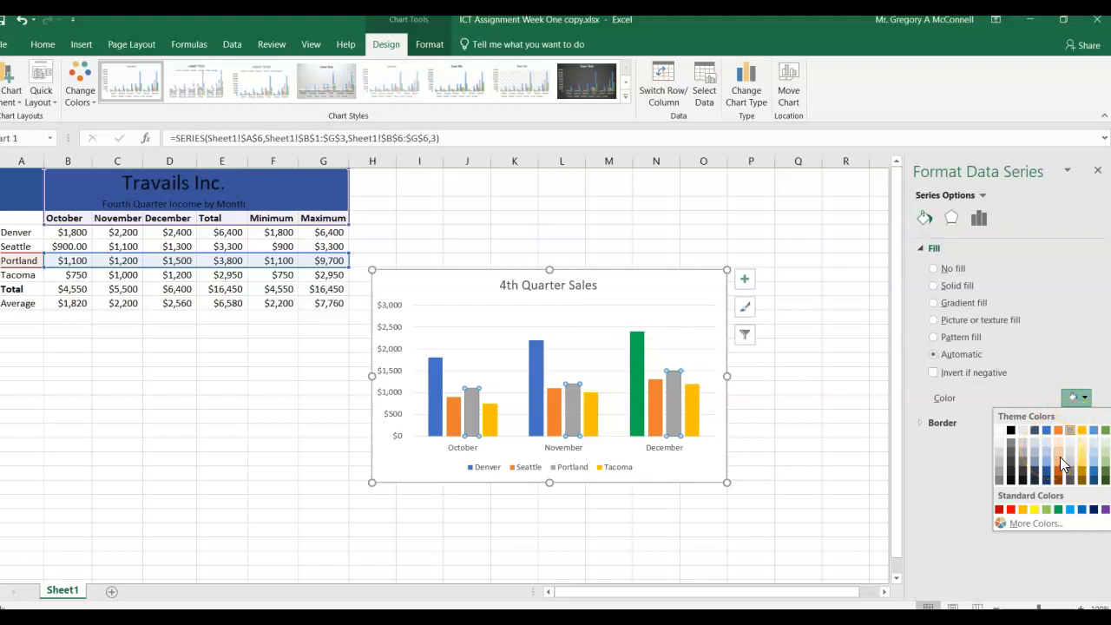
pyautogui.click(1042, 483)
pyautogui.click(1105, 509)
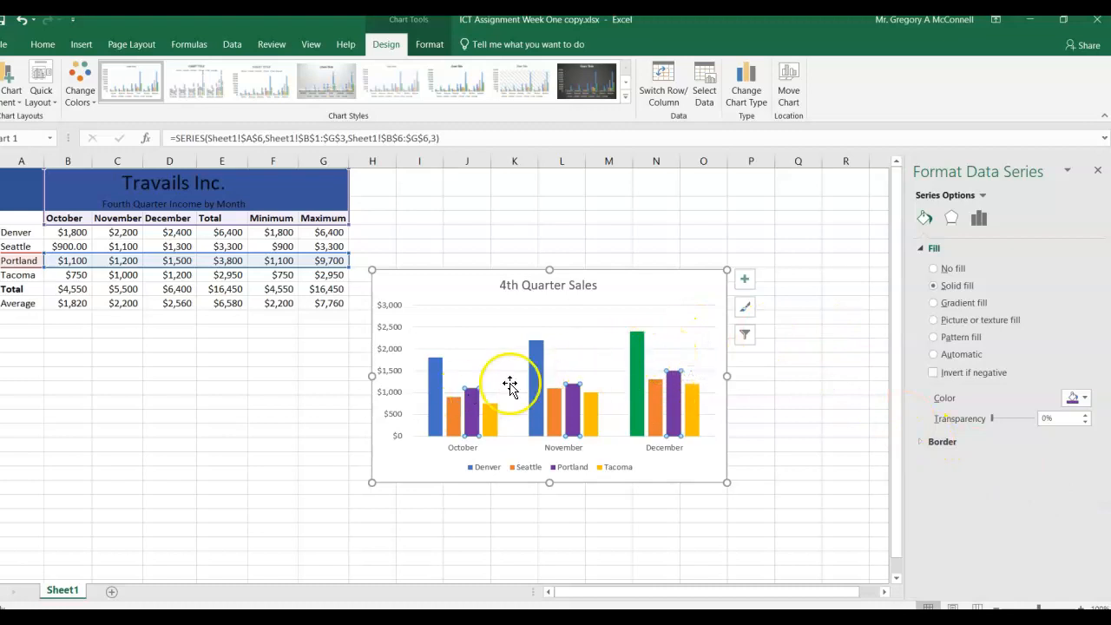
# Step: Add a solid line border 2 pt wide to Portland's December column only
pyautogui.click(672, 412)
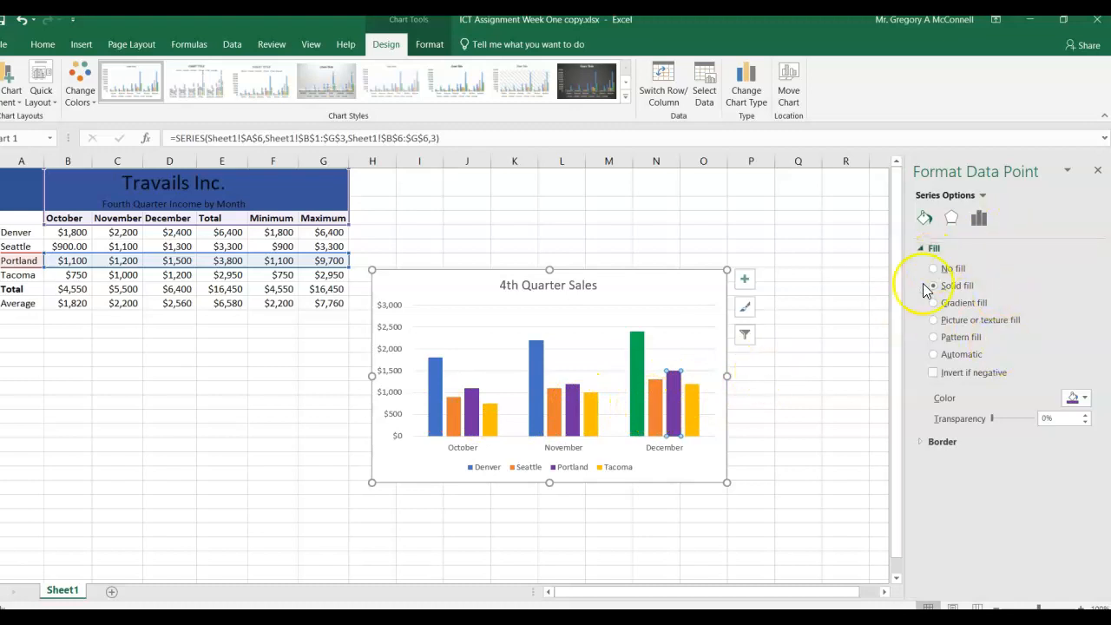
pyautogui.click(922, 441)
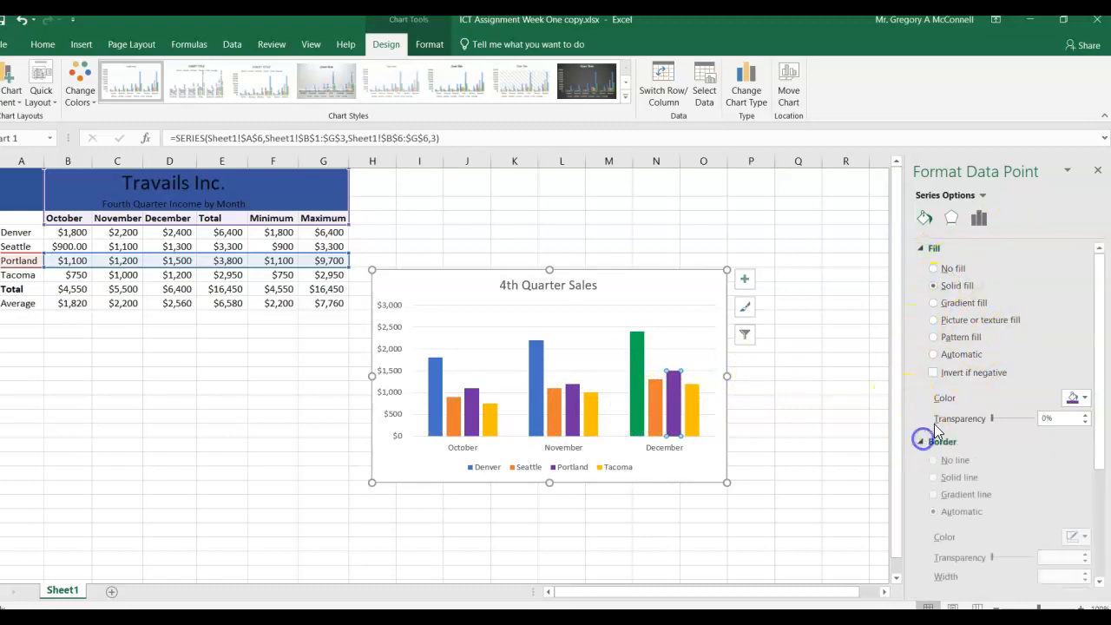
pyautogui.scroll(-1, 985, 524)
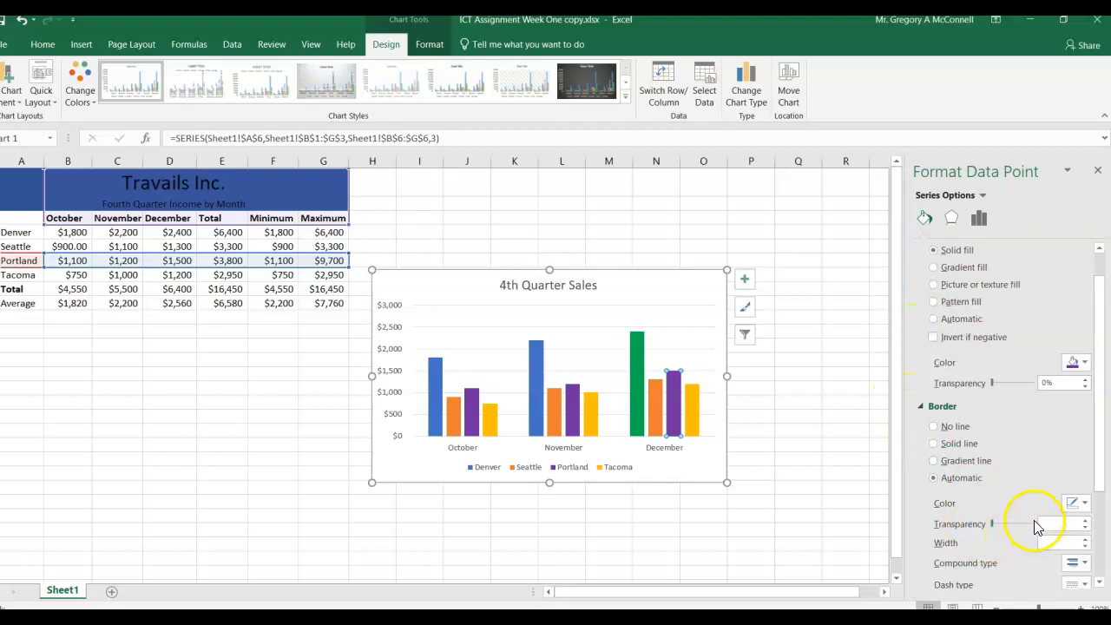
pyautogui.scroll(-3, 1041, 540)
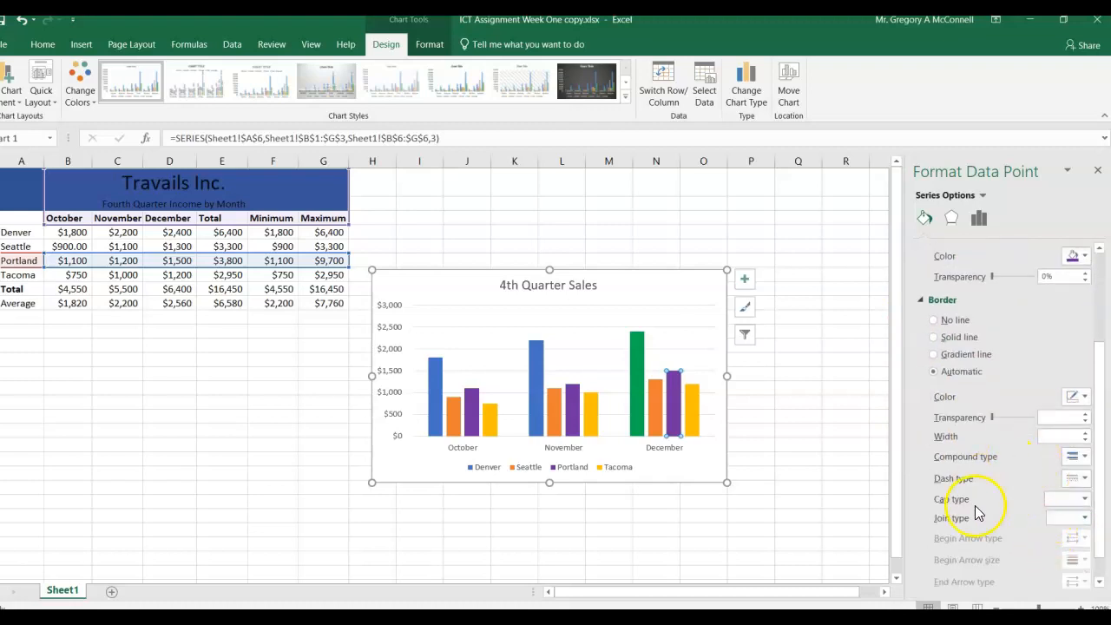
pyautogui.click(934, 338)
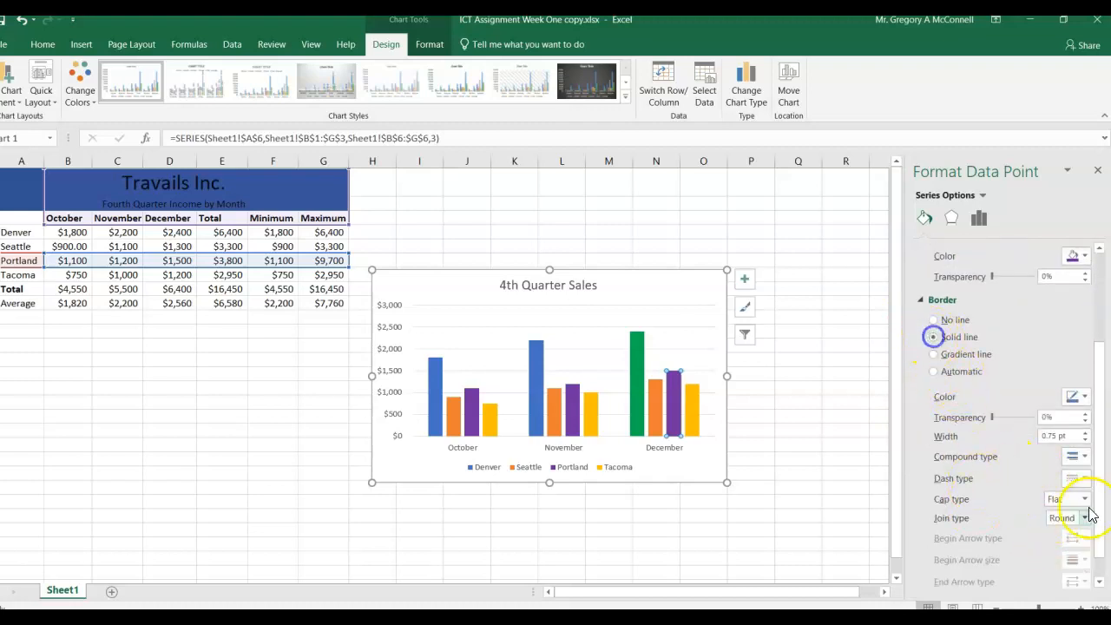
pyautogui.click(1084, 431)
pyautogui.click(1085, 431)
pyautogui.click(1084, 432)
pyautogui.click(1084, 431)
pyautogui.click(1084, 431)
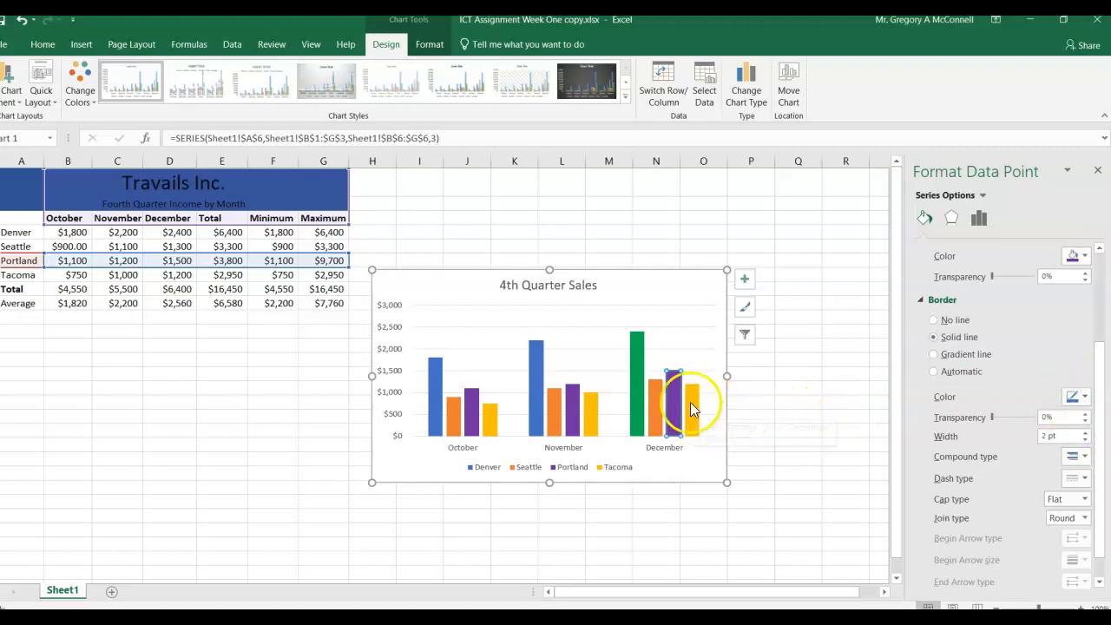
# Step: Give the chart's plot area a solid line border with a width of 2 pt
pyautogui.click(669, 332)
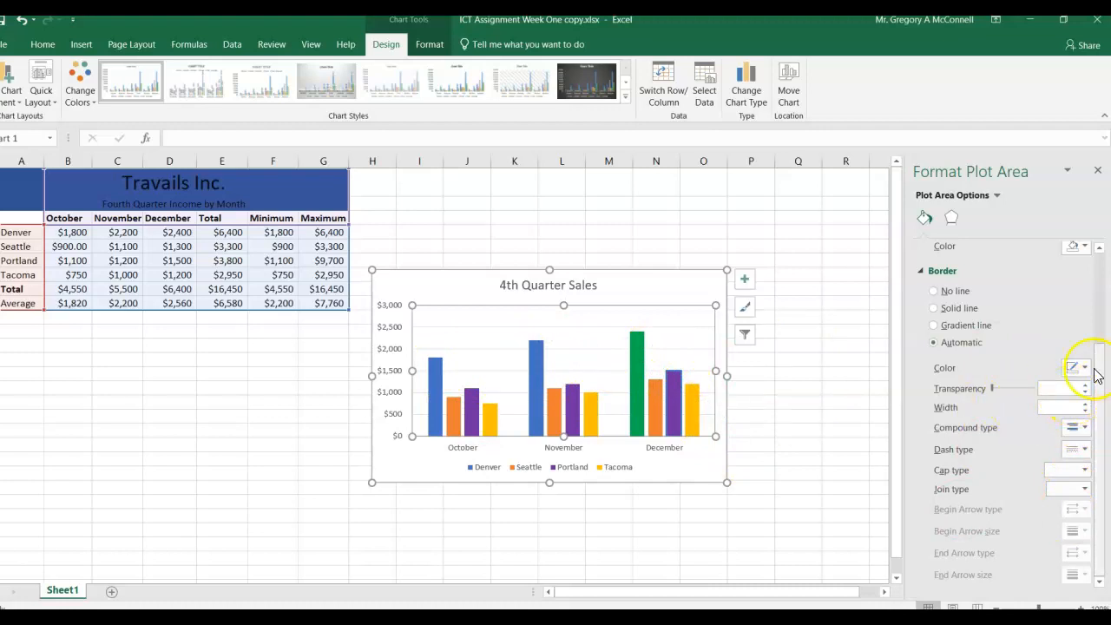
pyautogui.click(934, 308)
pyautogui.click(1084, 403)
pyautogui.click(1084, 404)
pyautogui.click(1084, 403)
pyautogui.click(1084, 403)
pyautogui.click(1084, 404)
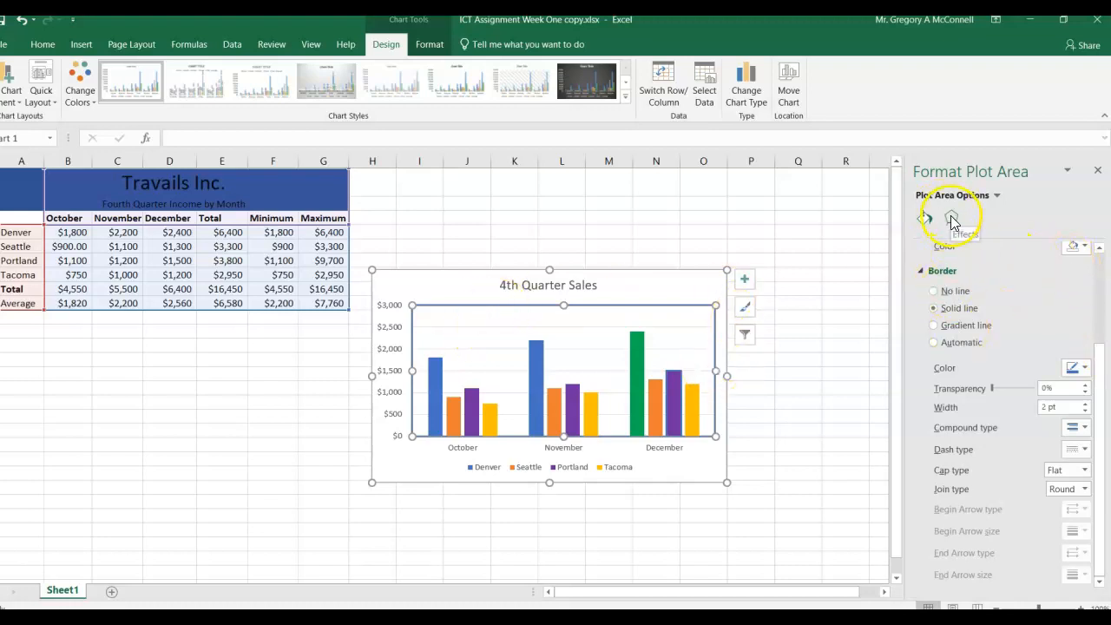
# Step: Fill the plot area with an online picture from the Dog category, using the fluffy brown-and-white puppy on grass
pyautogui.scroll(3, 971, 277)
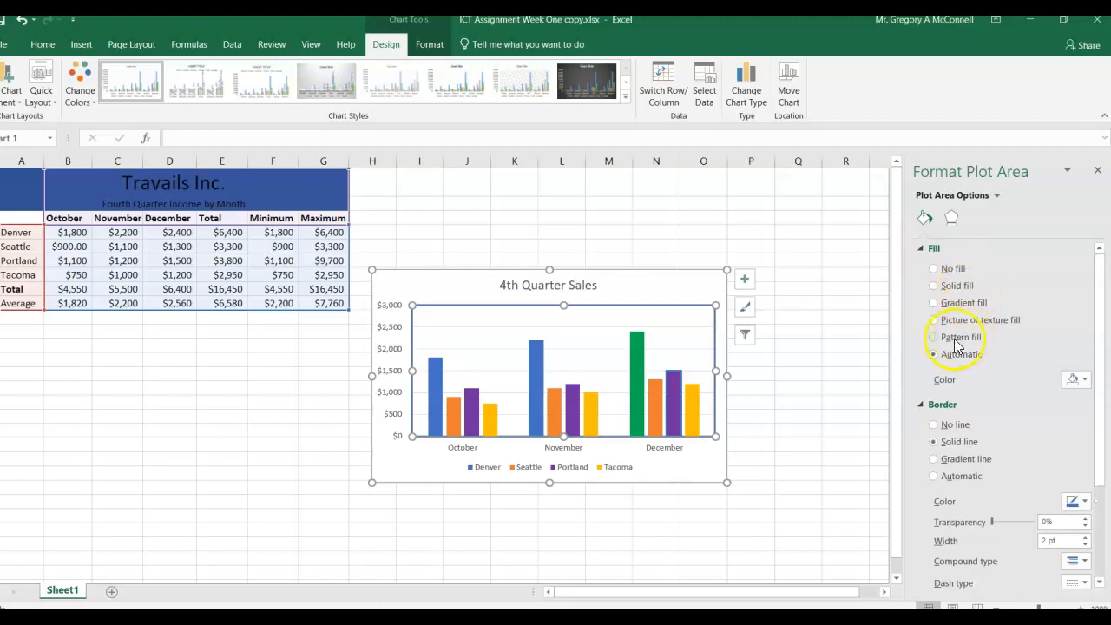
pyautogui.click(932, 321)
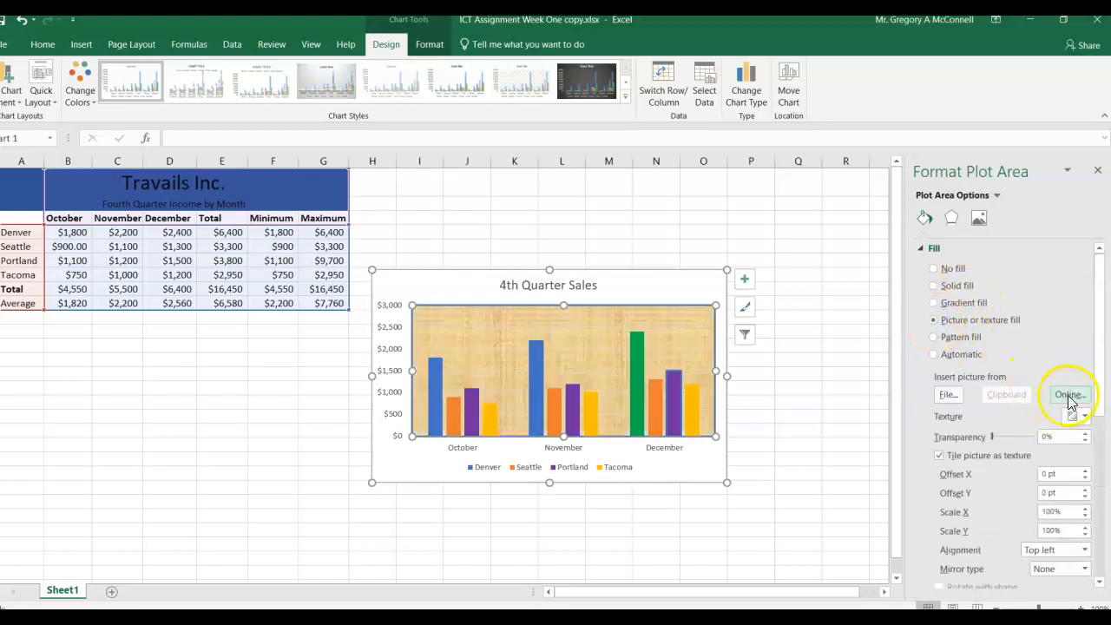
pyautogui.click(1070, 395)
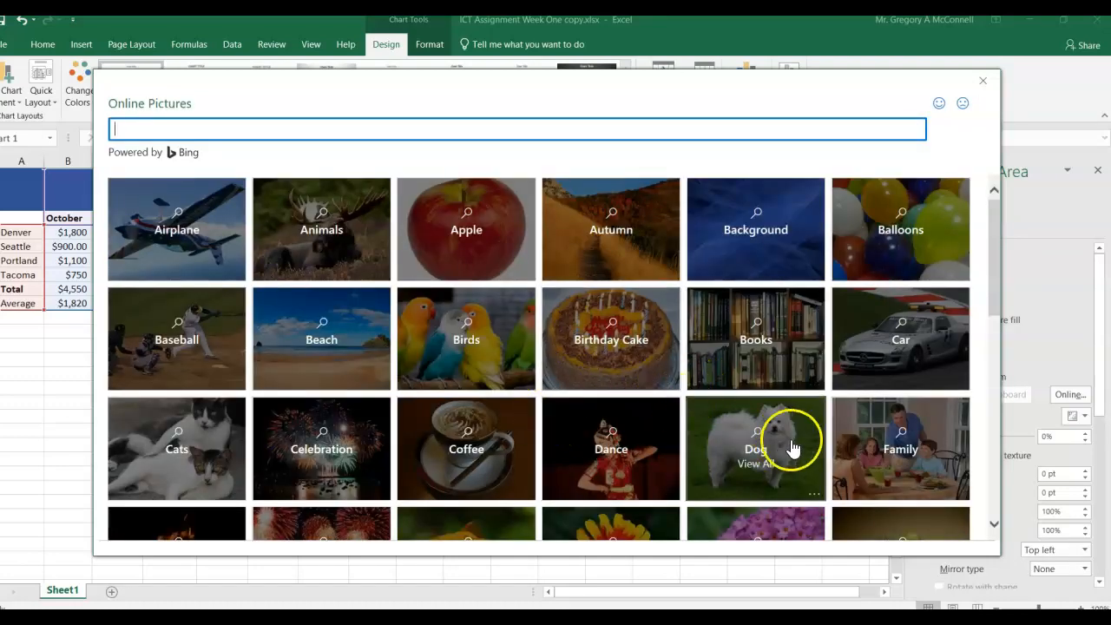
pyautogui.click(774, 451)
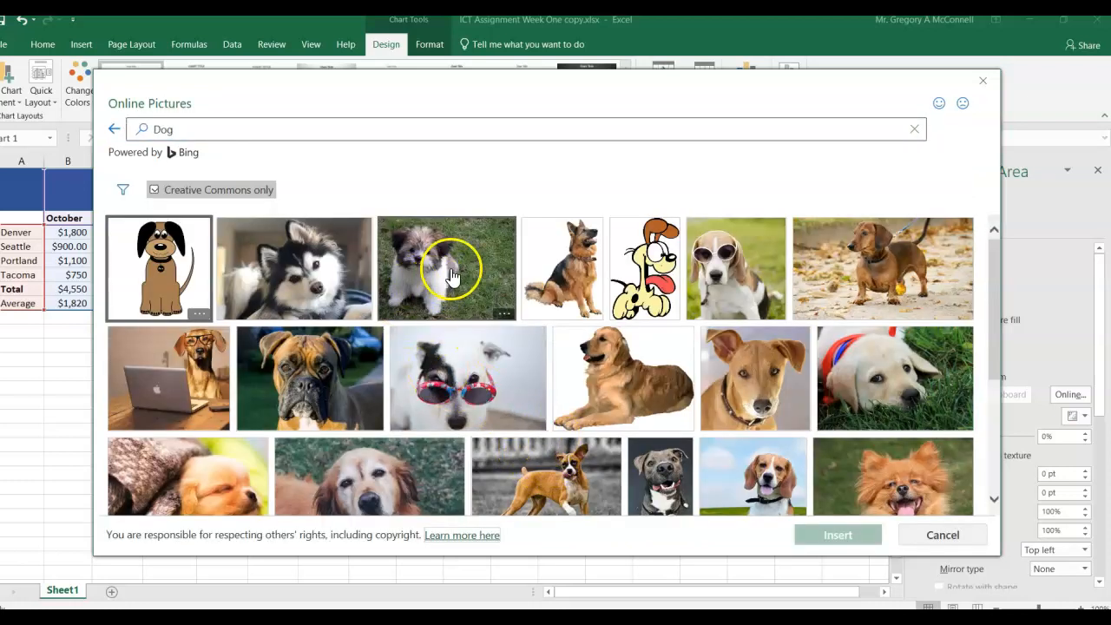
pyautogui.click(429, 282)
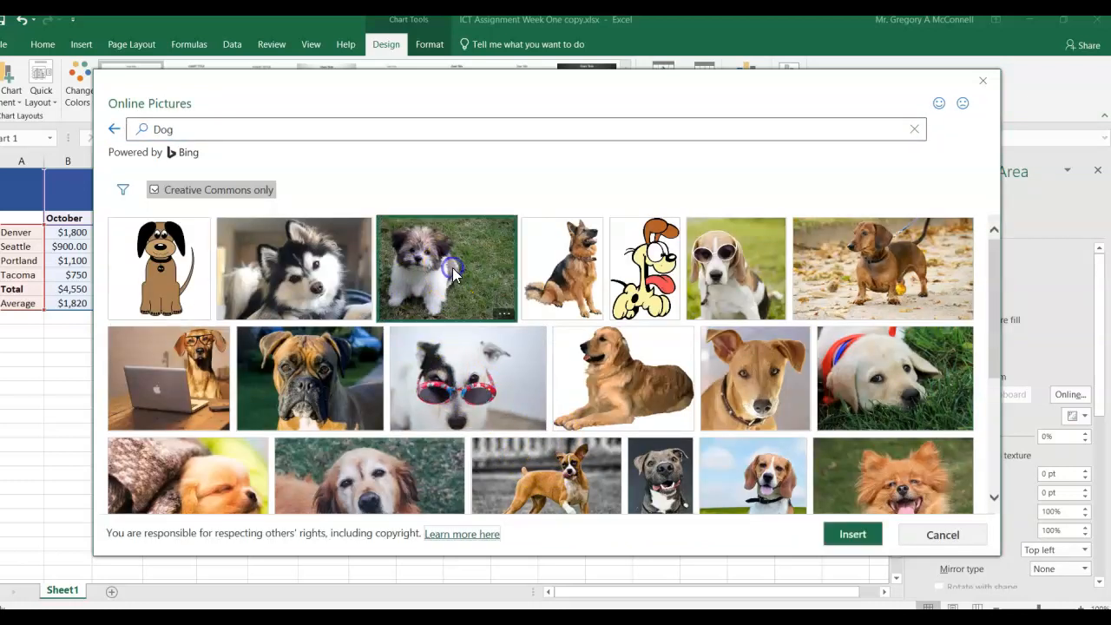
pyautogui.click(853, 535)
pyautogui.click(503, 274)
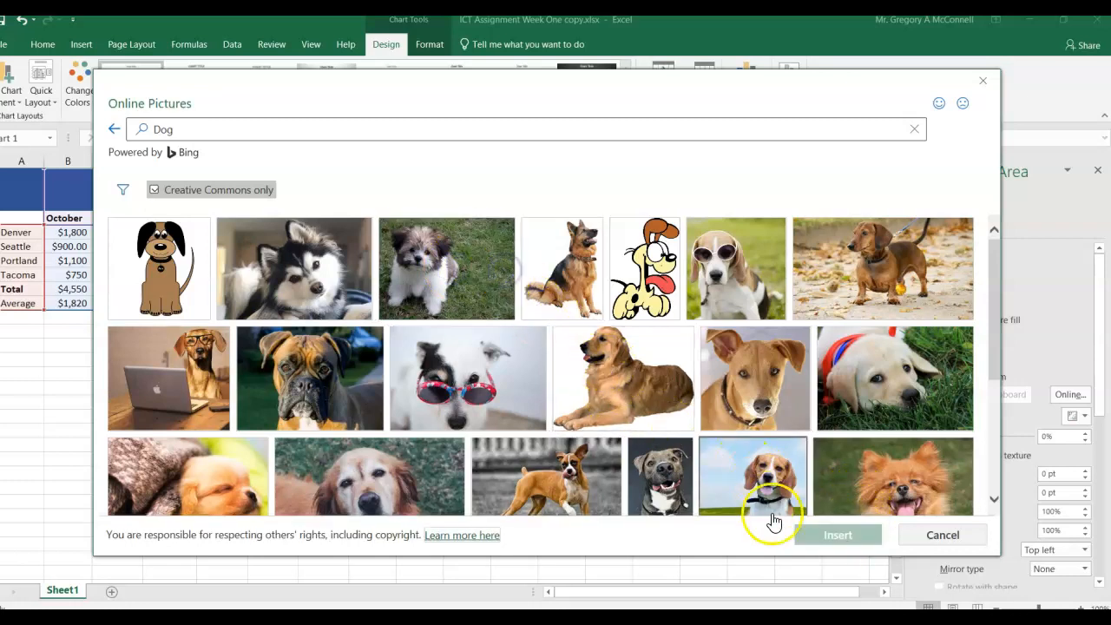
pyautogui.click(478, 272)
pyautogui.click(825, 521)
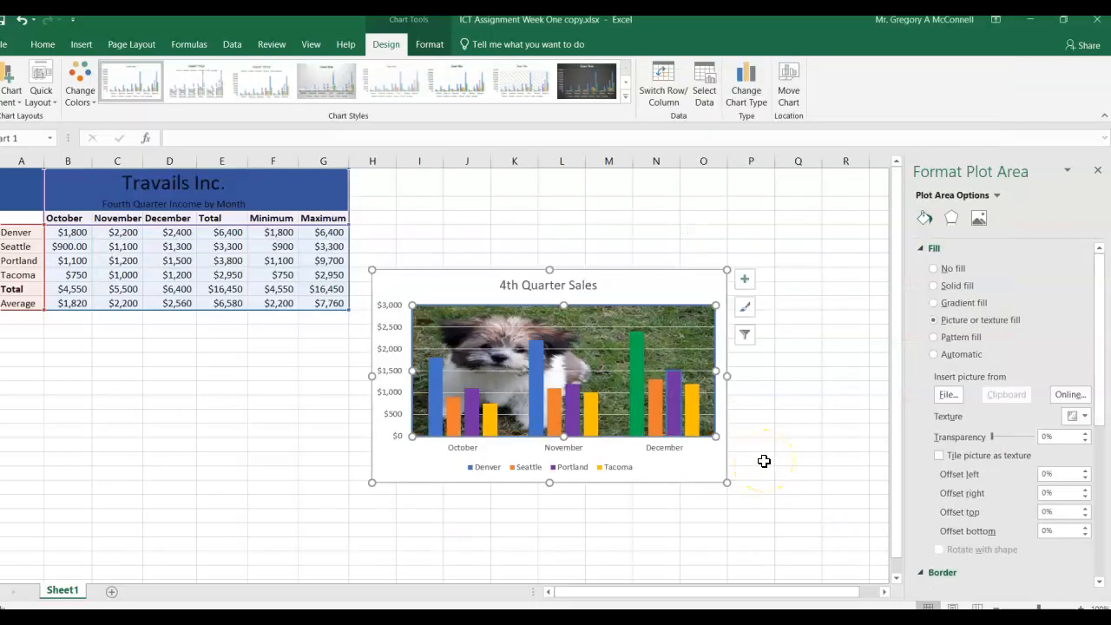
# Step: Set the transparency of the plot area's picture fill to 67%
pyautogui.click(734, 449)
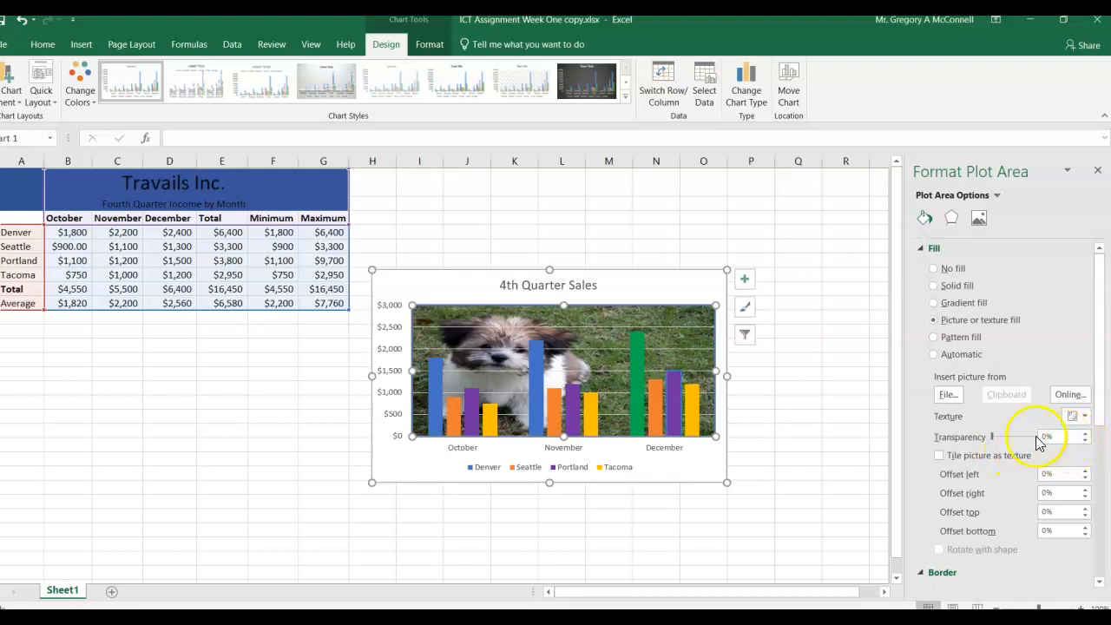
pyautogui.moveTo(993, 436); pyautogui.dragTo(1022, 441)
pyautogui.click(1083, 442)
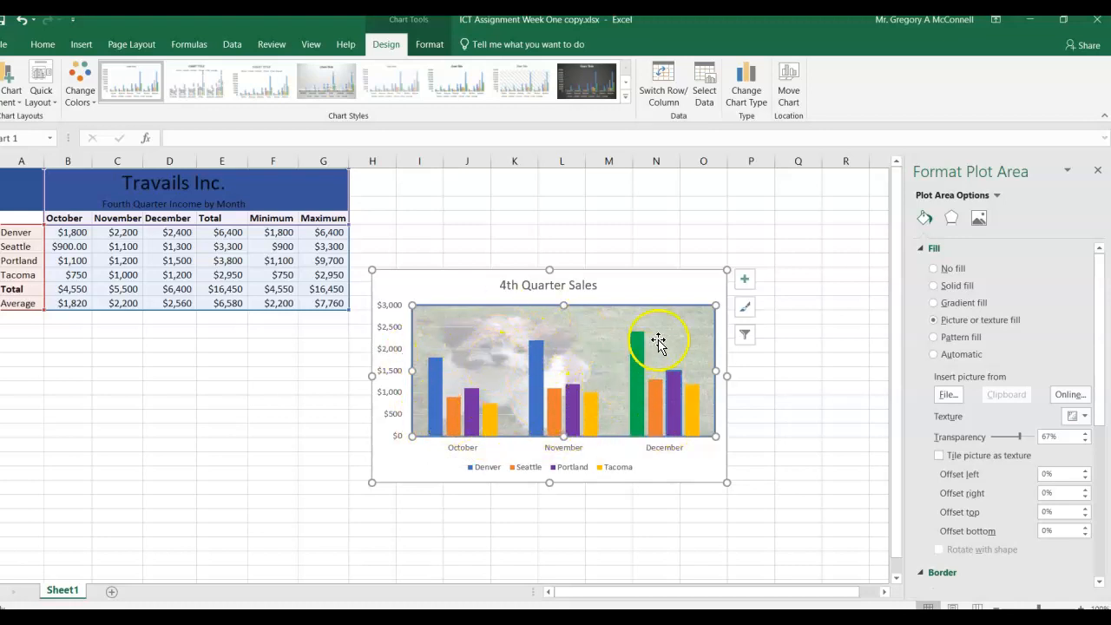
# Step: Apply a gradient fill to the chart area and move its first gradient stop to 32%
pyautogui.click(692, 284)
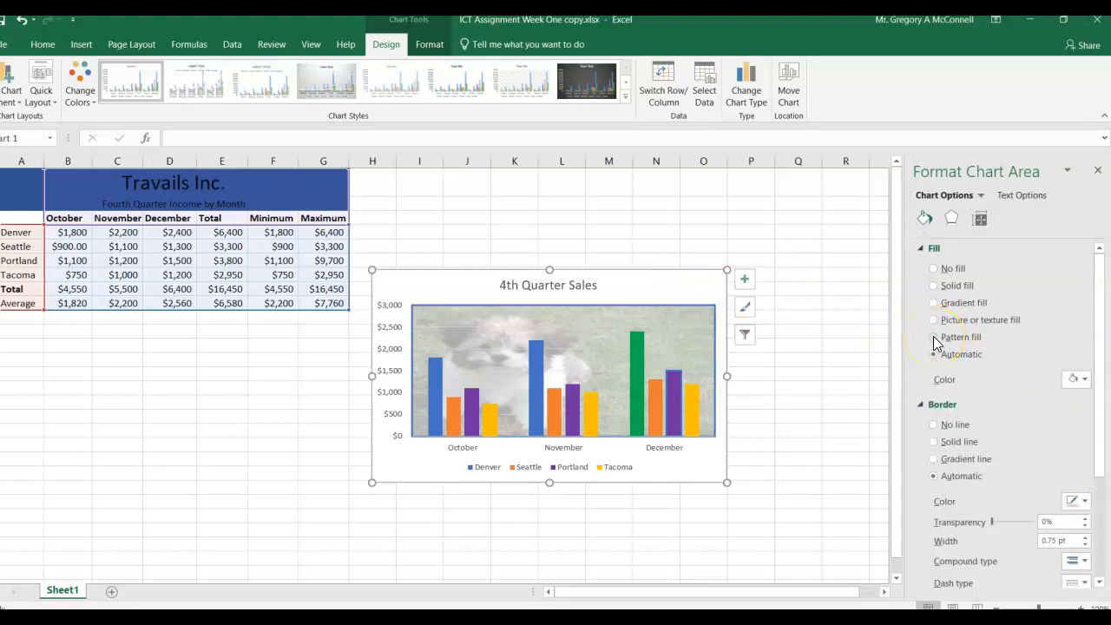
pyautogui.click(934, 301)
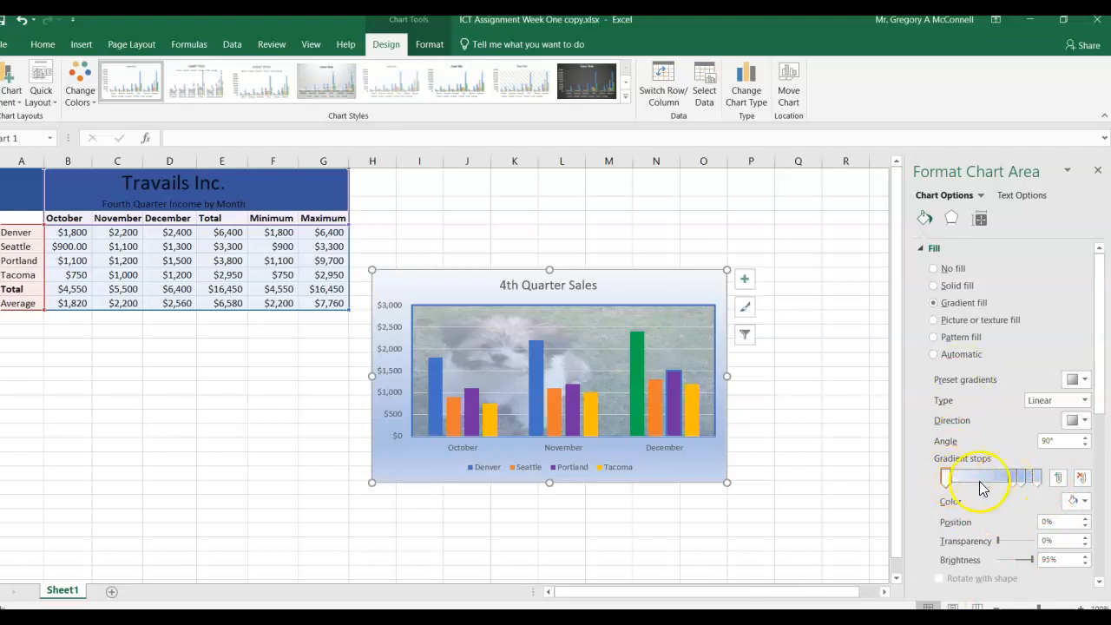
pyautogui.moveTo(947, 480); pyautogui.dragTo(977, 487)
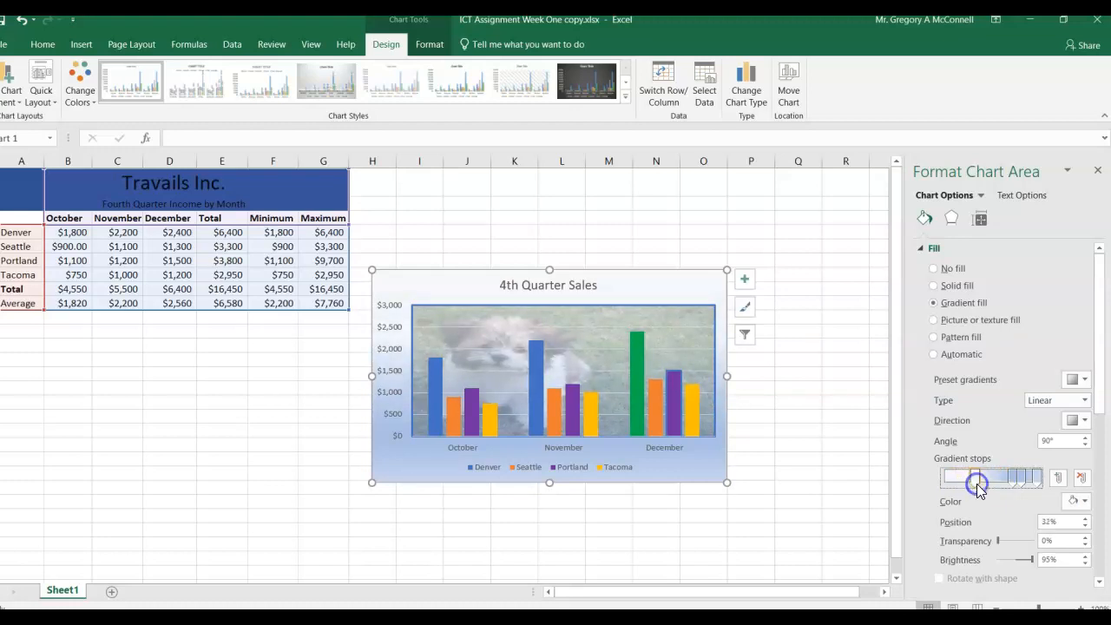
pyautogui.click(1006, 481)
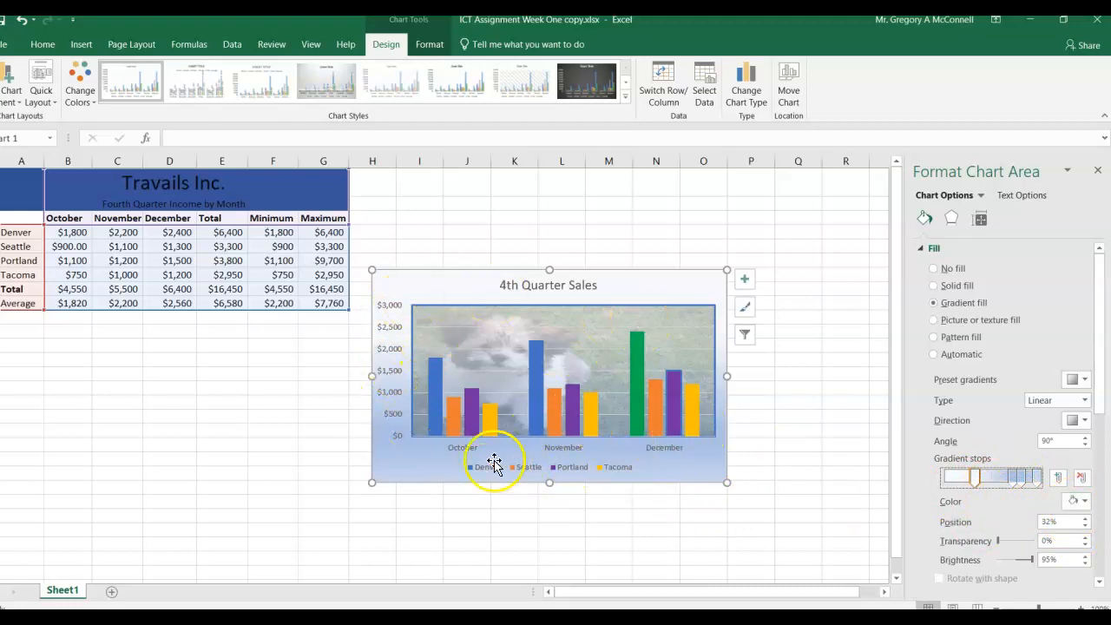
# Step: Apply a gradient fill to the chart's vertical axis
pyautogui.click(388, 328)
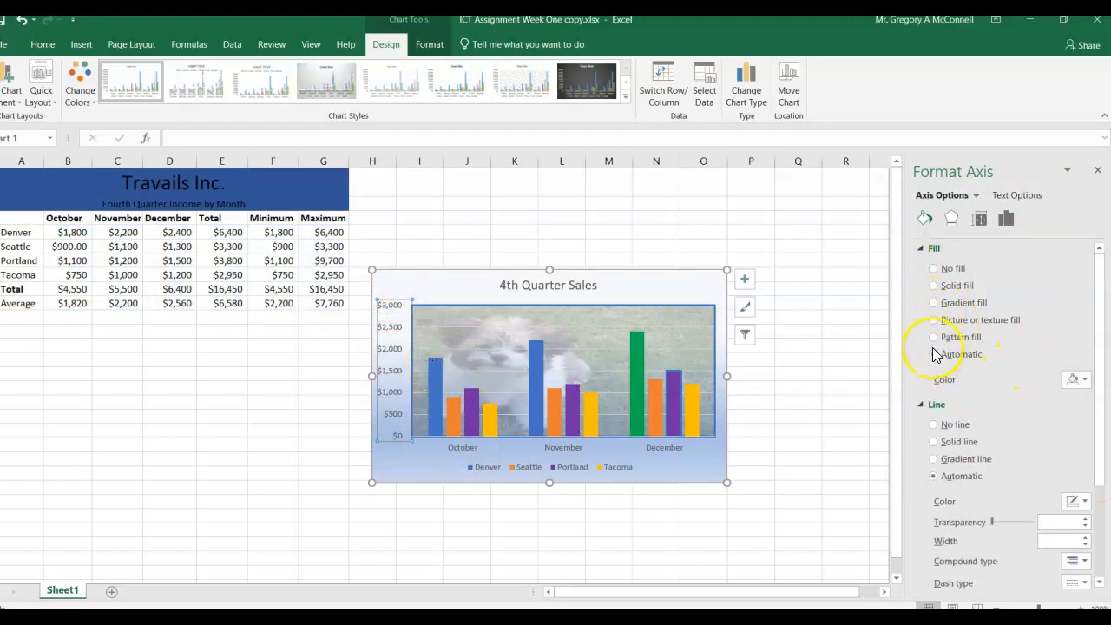
pyautogui.click(933, 304)
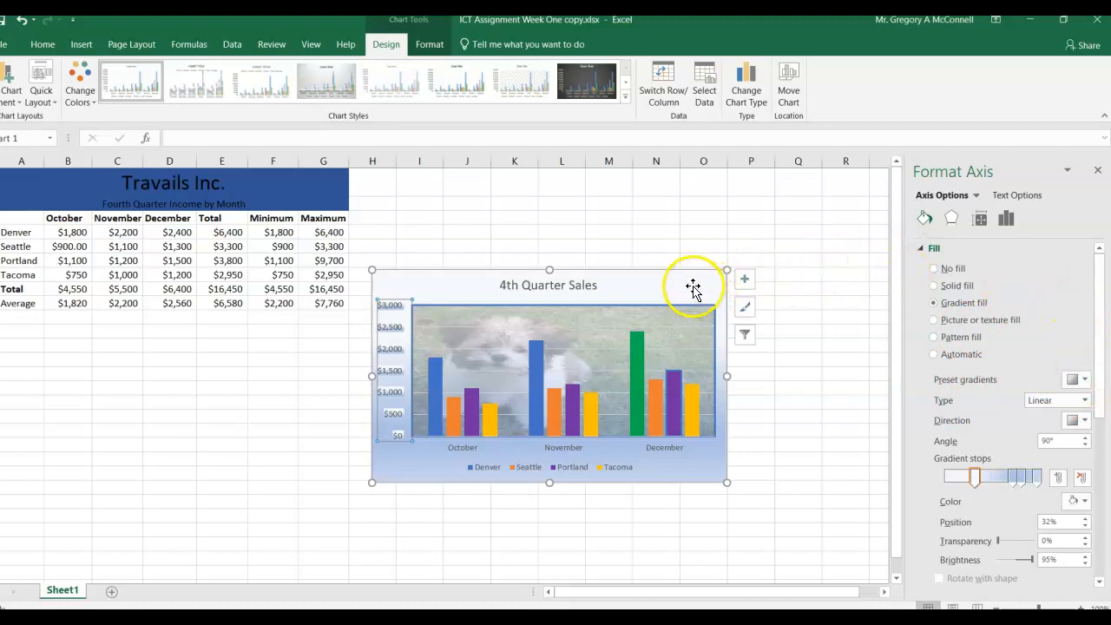
# Step: Give the chart title a solid fill in a lighter shade of the theme blue, and deselect the chart
pyautogui.click(562, 290)
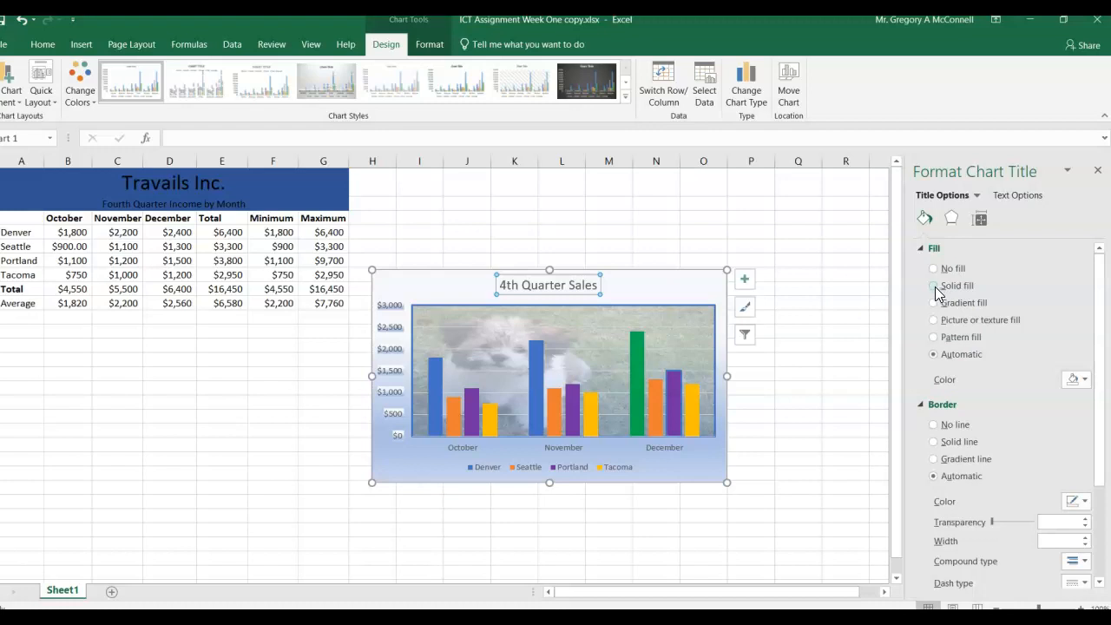
pyautogui.click(935, 289)
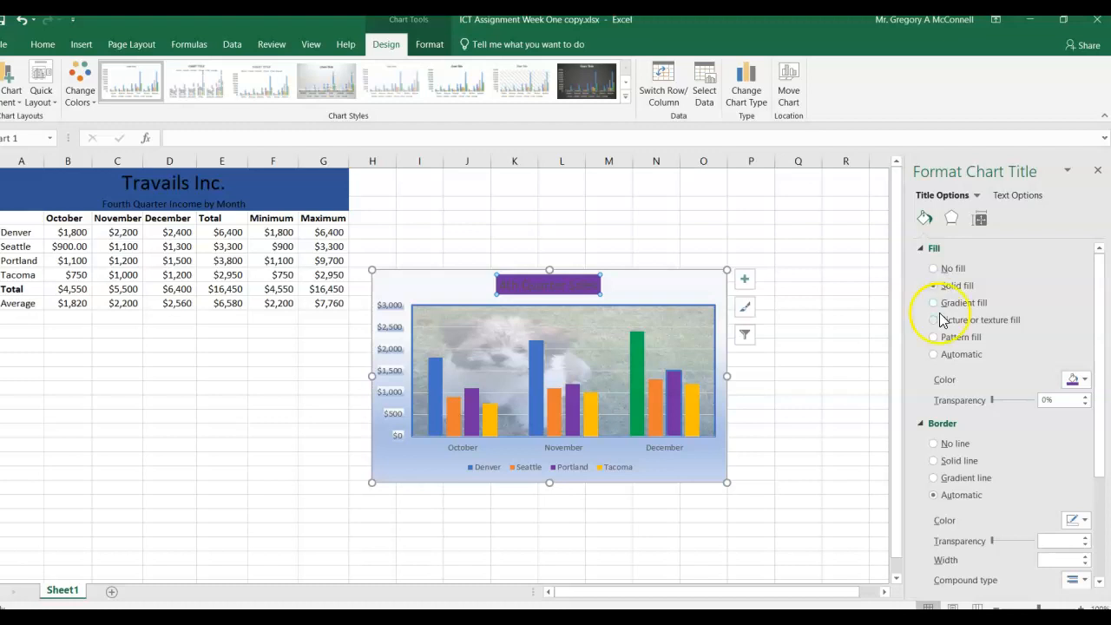
pyautogui.click(1080, 382)
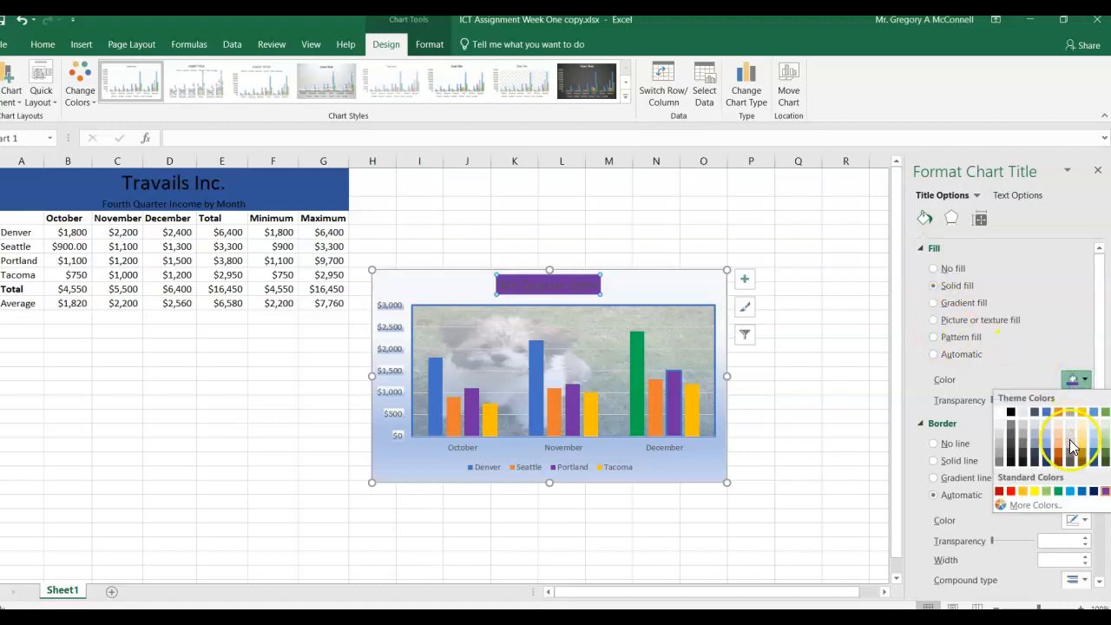
pyautogui.click(1046, 446)
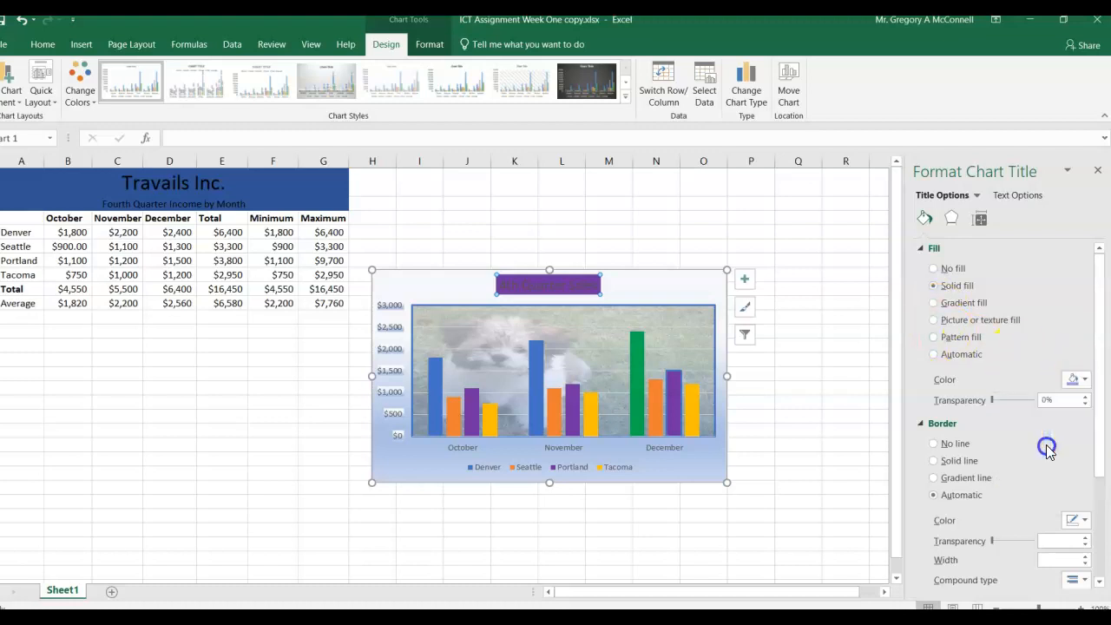
pyautogui.click(845, 288)
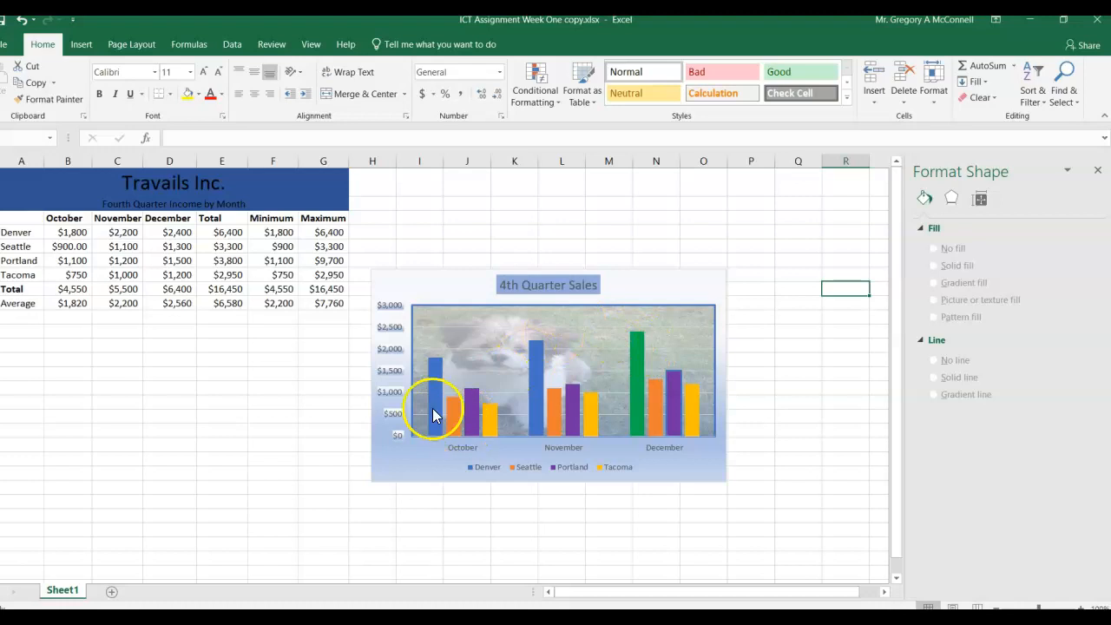
# Step: Examine the fill, border and effect options of the Denver series, the Seattle series and the plot area
pyautogui.moveTo(438, 402)
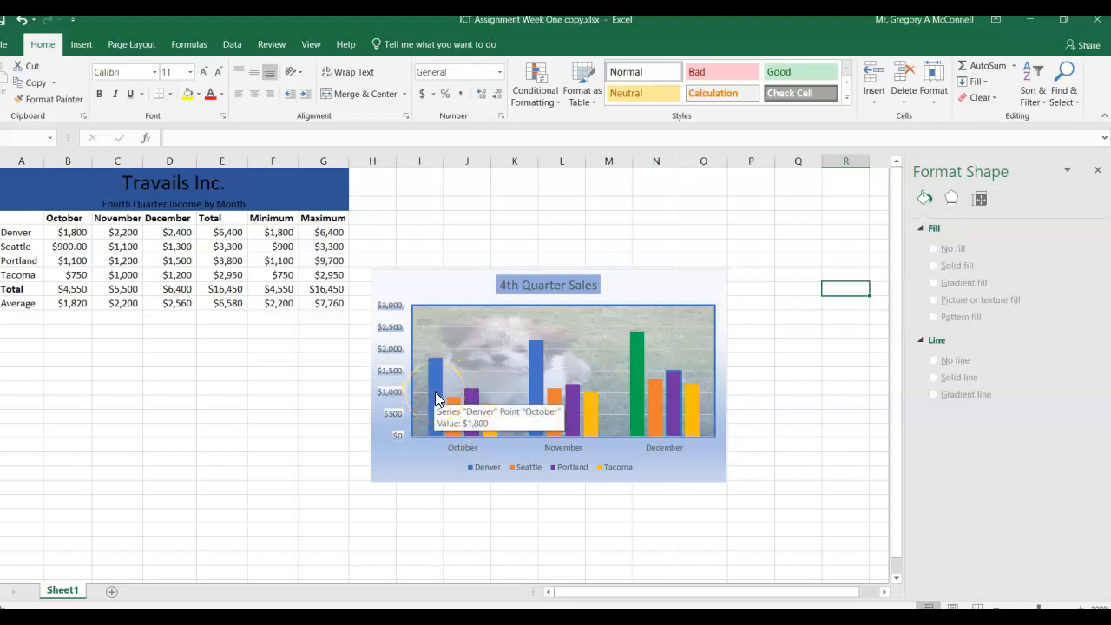
pyautogui.click(436, 399)
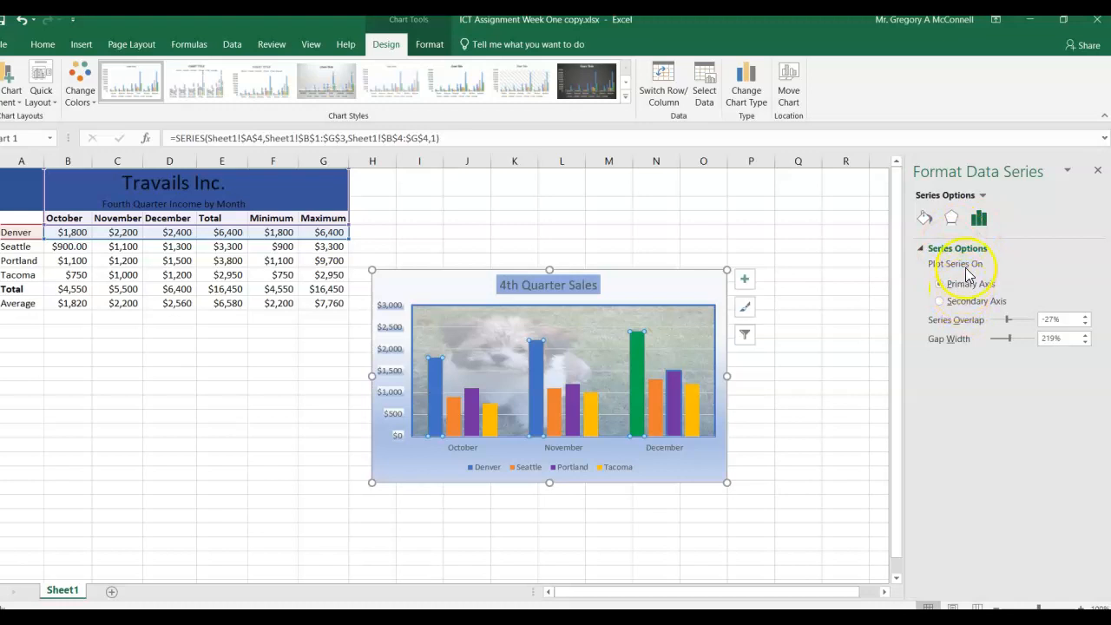
pyautogui.click(952, 218)
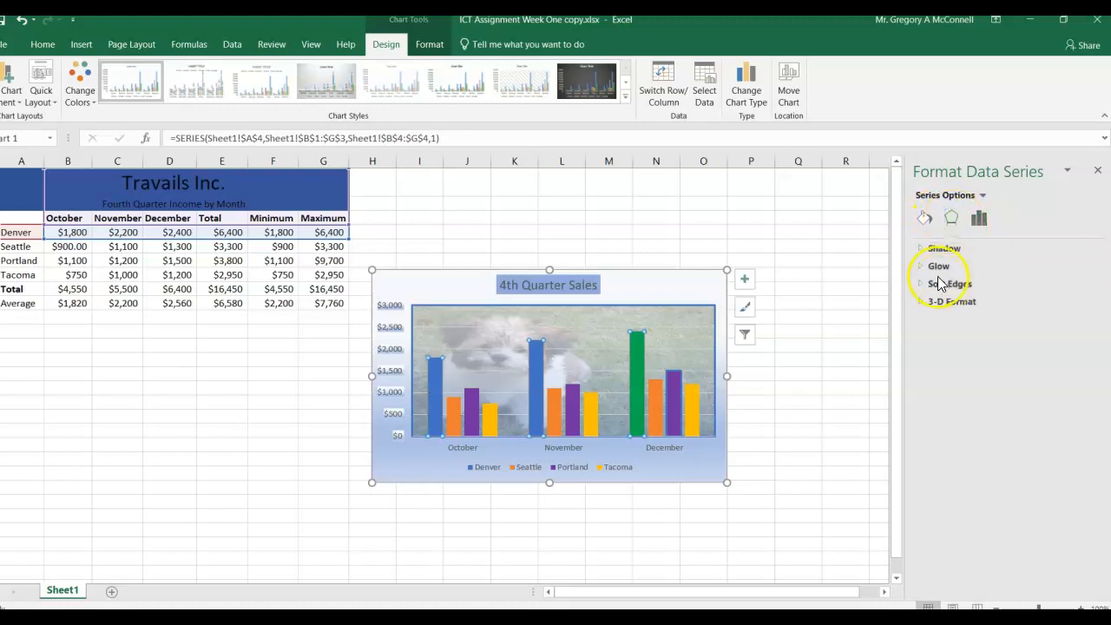
pyautogui.click(927, 222)
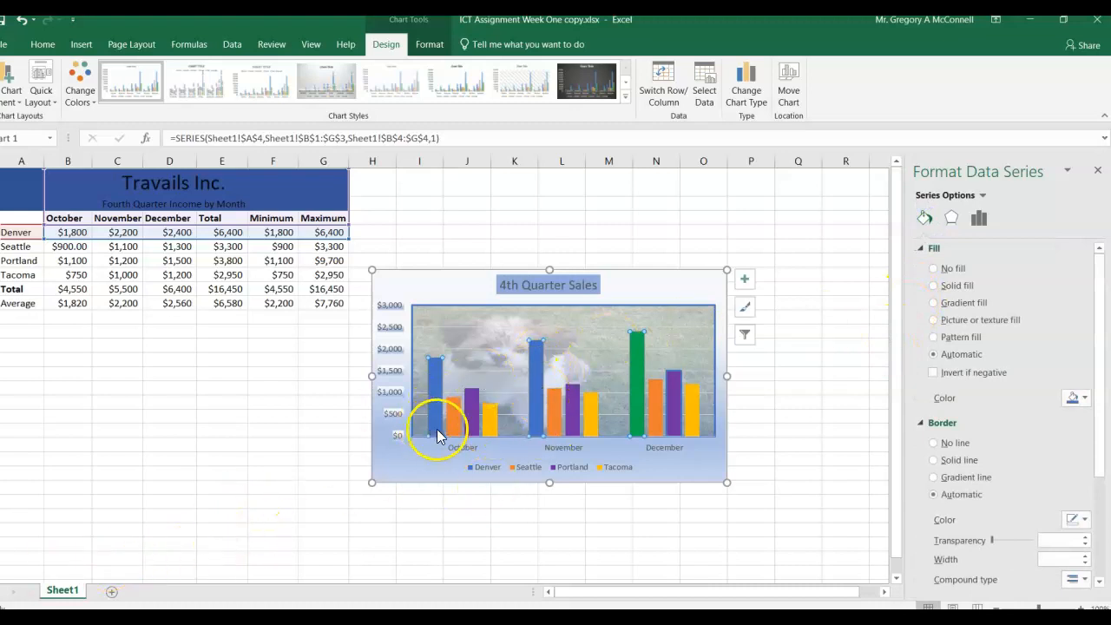
pyautogui.moveTo(438, 409)
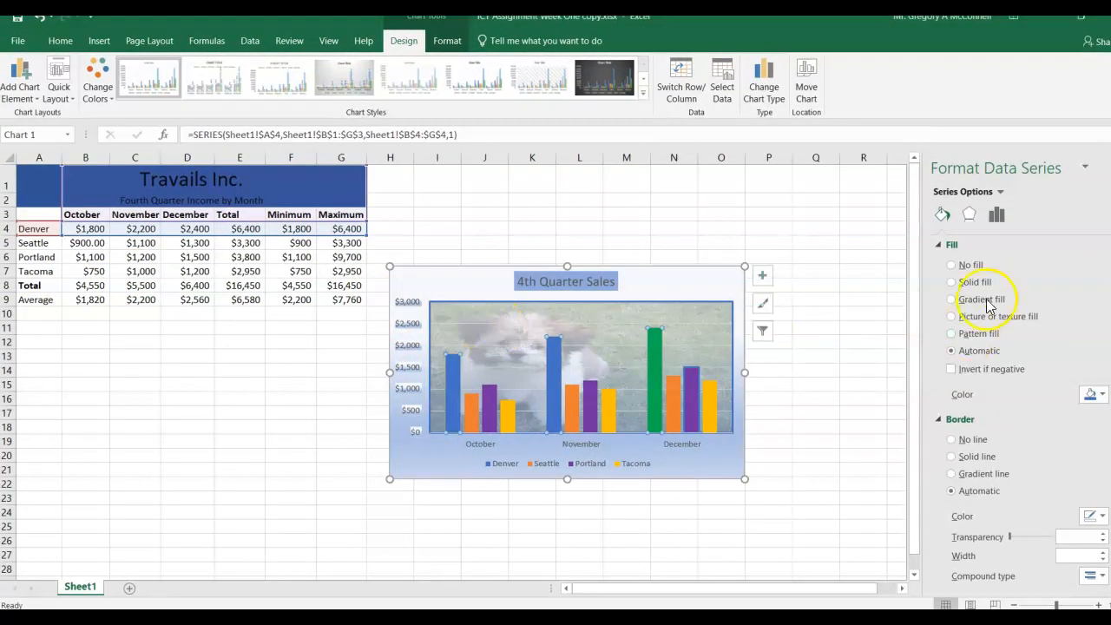
pyautogui.click(572, 409)
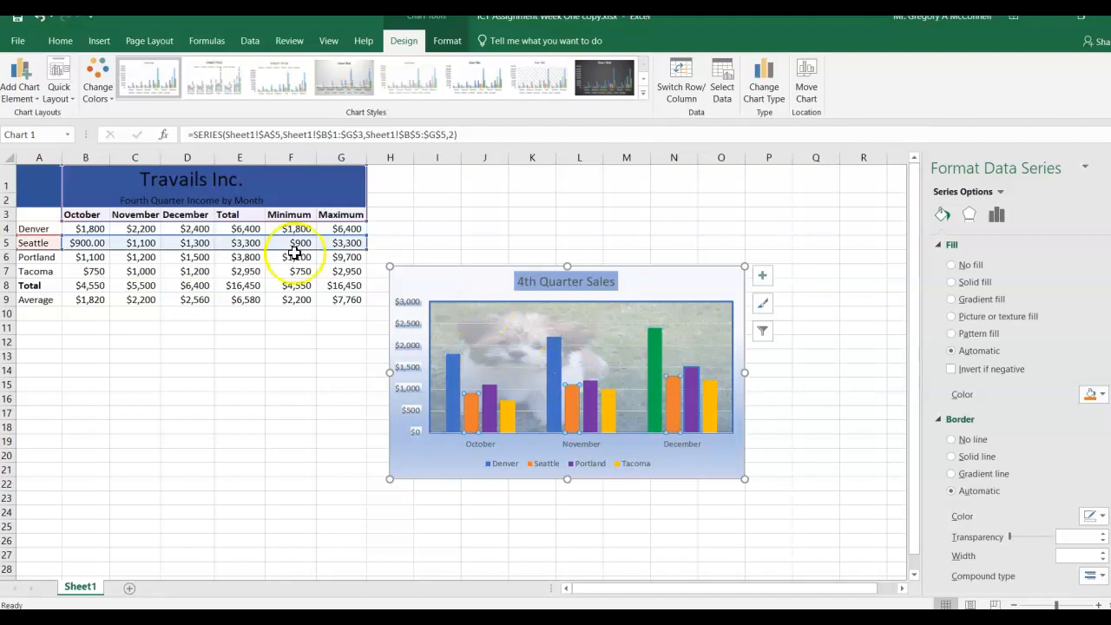
pyautogui.click(724, 317)
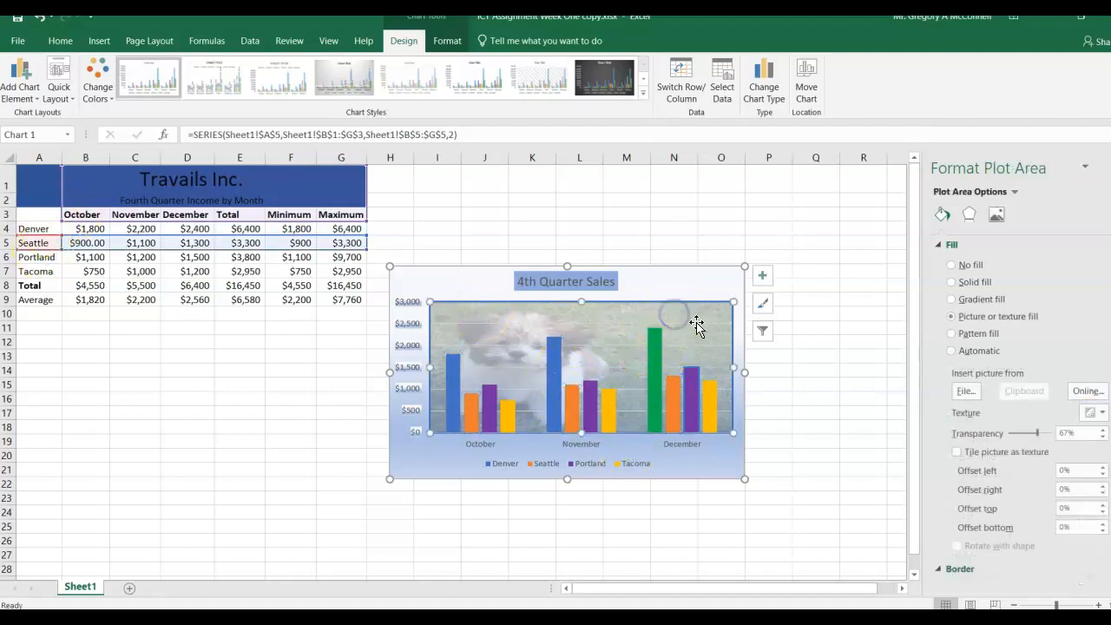
pyautogui.click(998, 215)
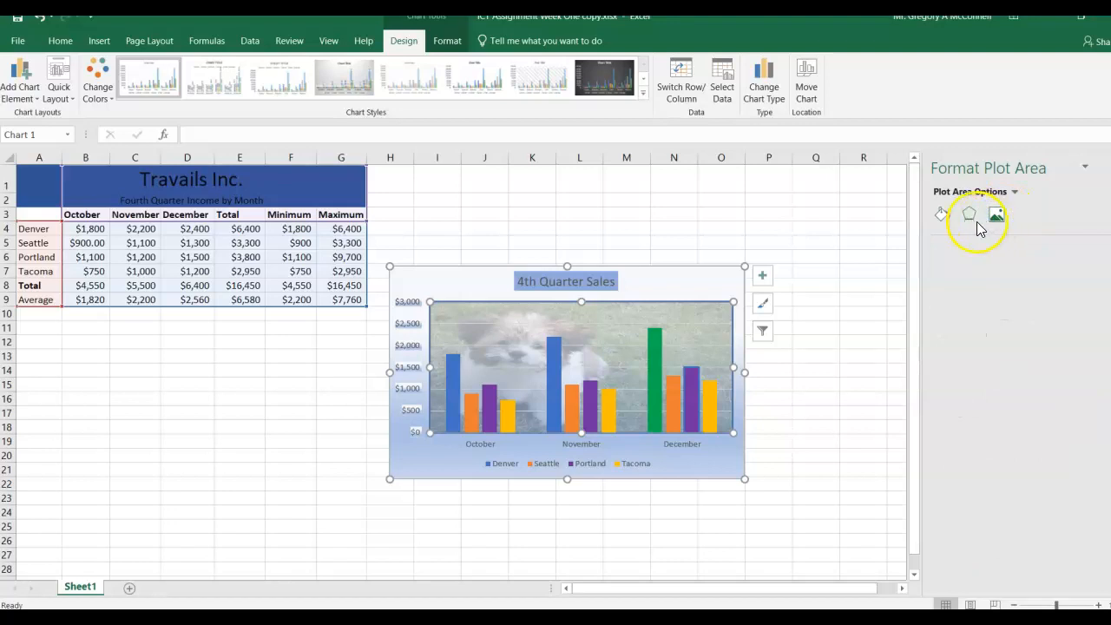
pyautogui.click(944, 217)
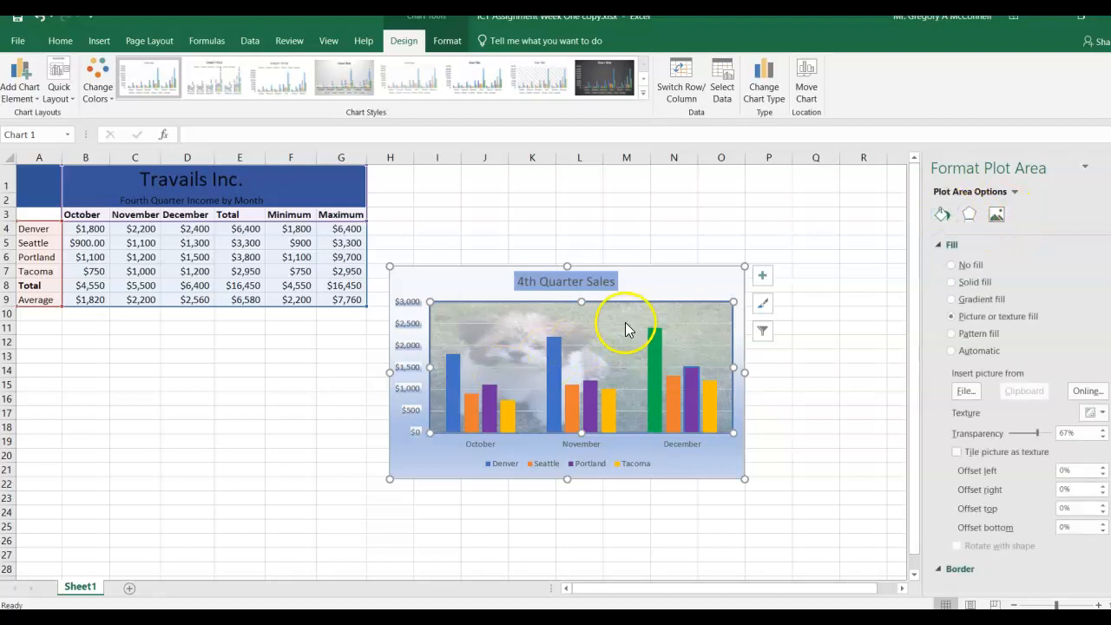
pyautogui.scroll(-5, 1041, 409)
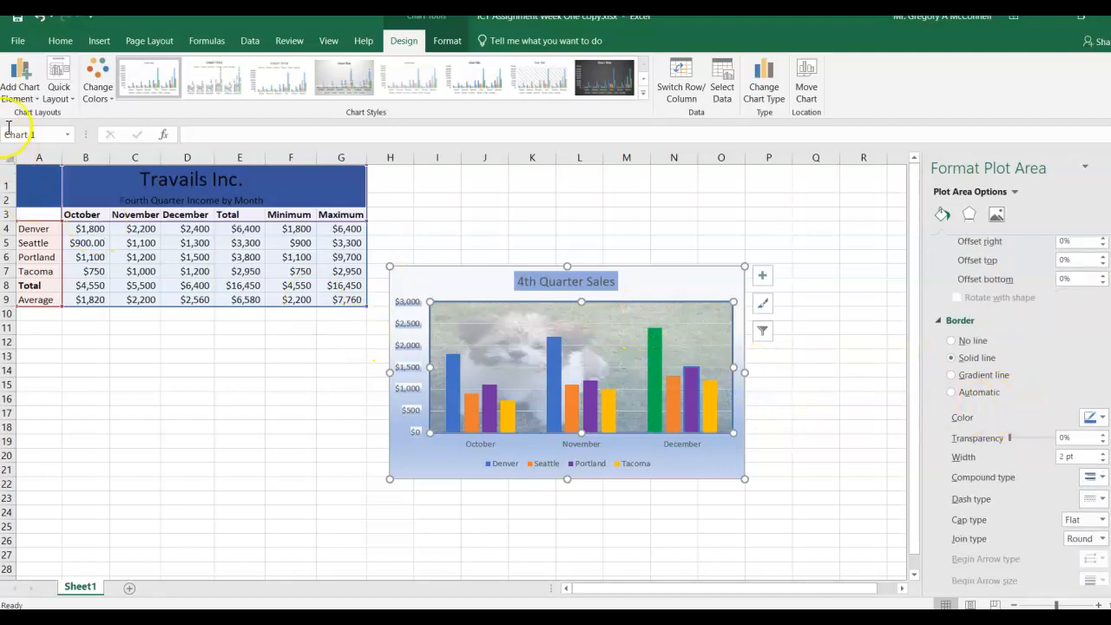
# Step: Add centered data labels to all the chart's columns
pyautogui.click(26, 94)
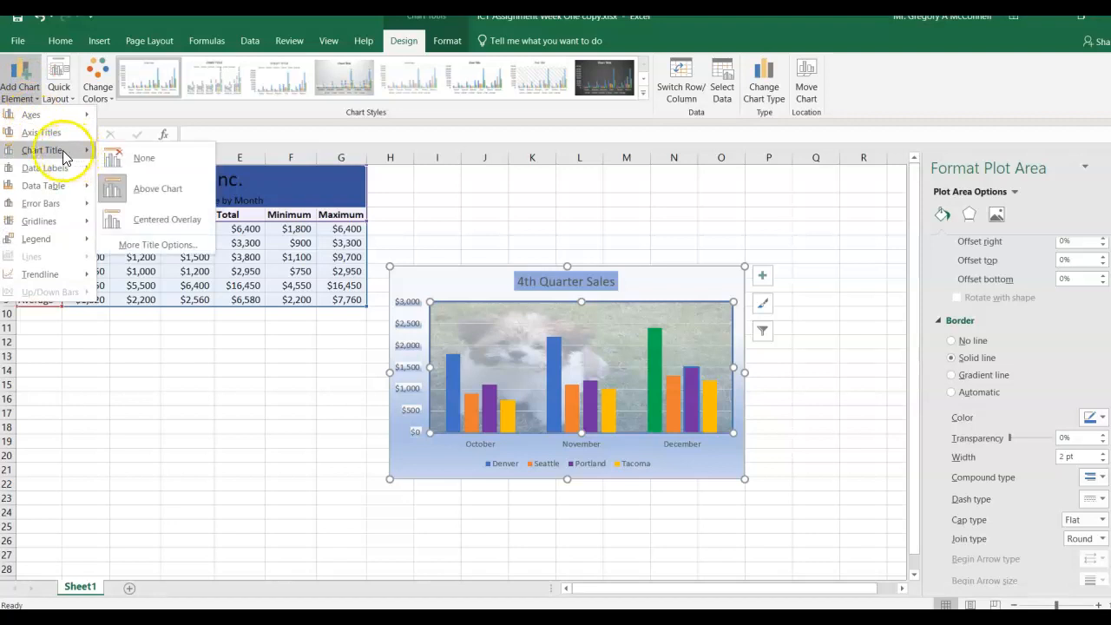
pyautogui.moveTo(80, 167)
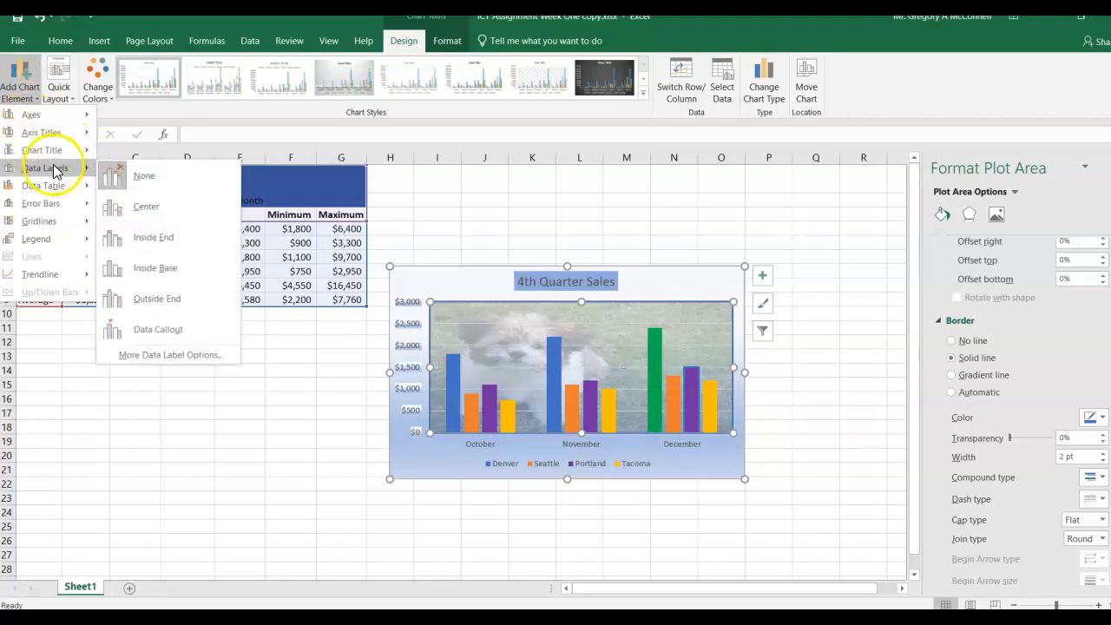
pyautogui.click(147, 211)
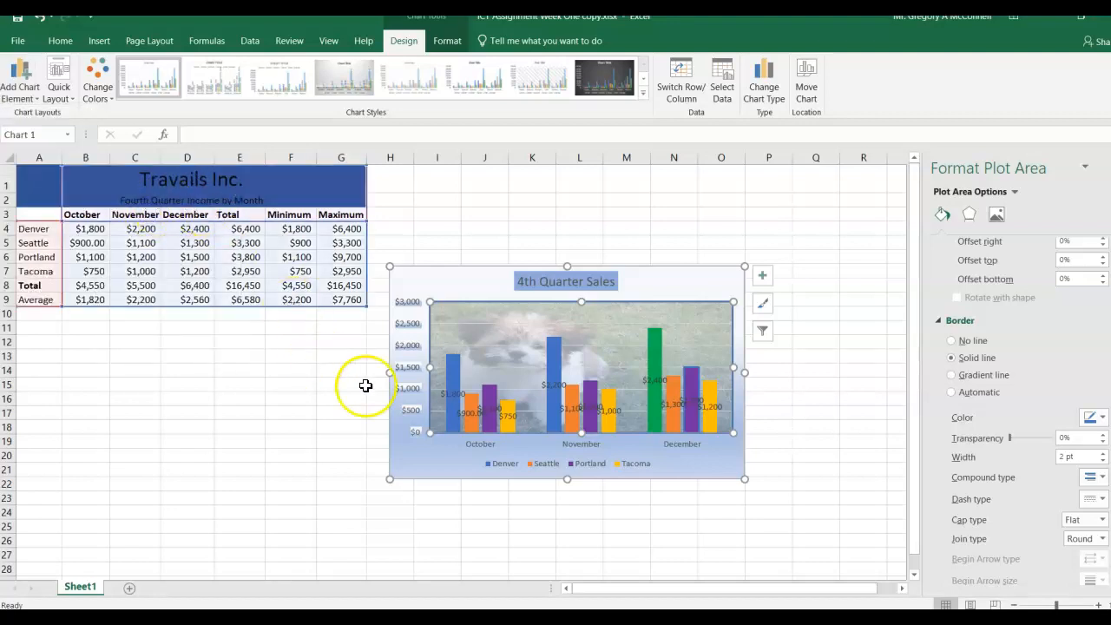
# Step: Change the text direction of Denver's data labels to Rotate all text 270°
pyautogui.click(456, 396)
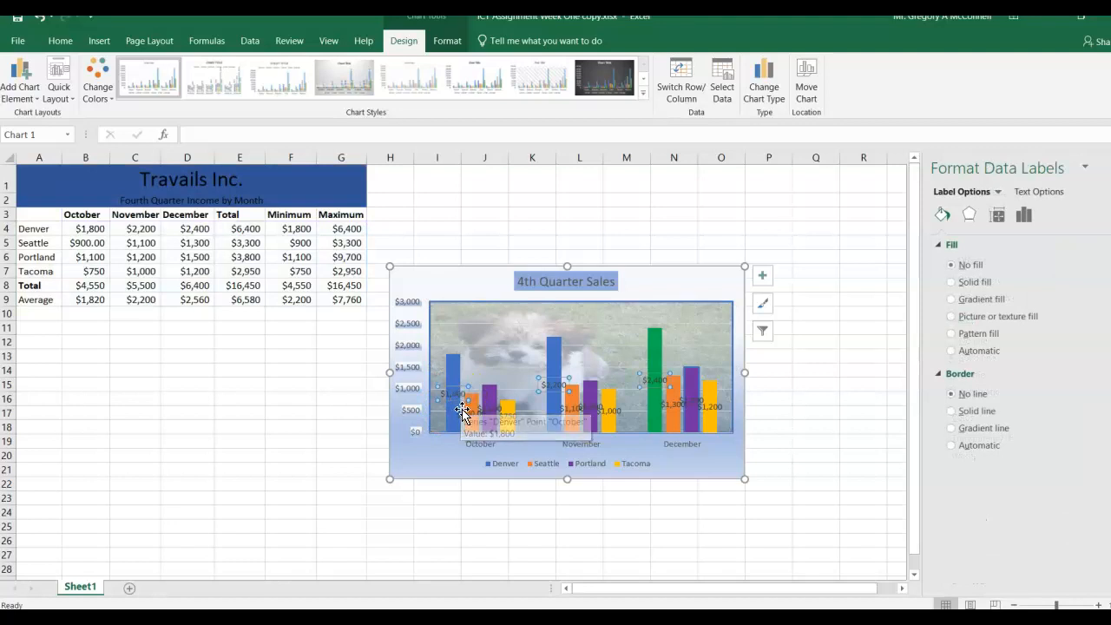
pyautogui.click(508, 417)
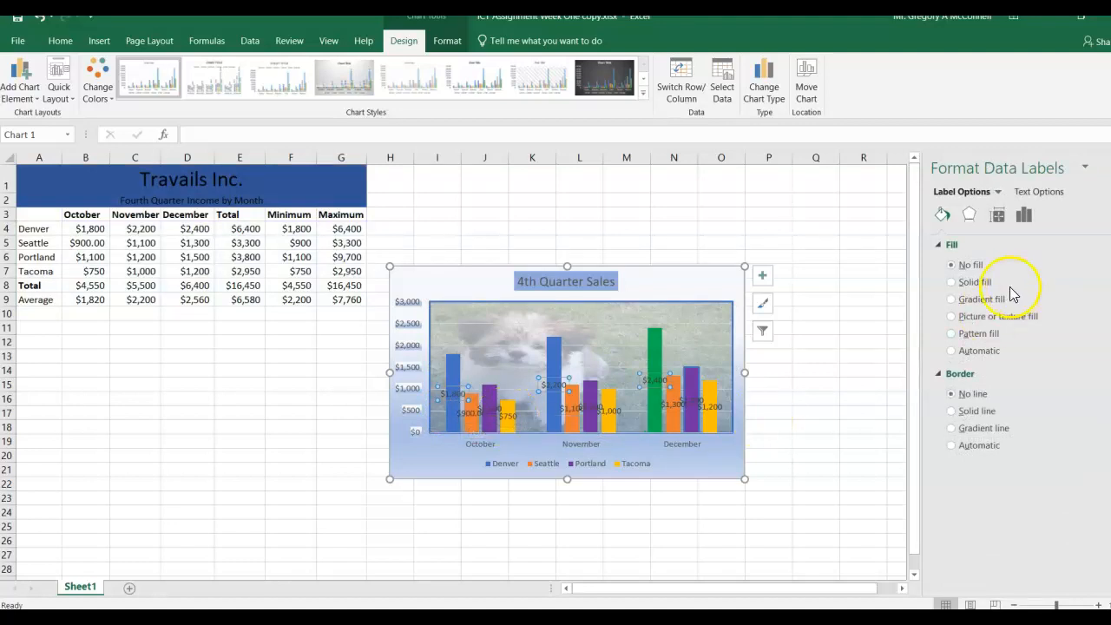
pyautogui.click(466, 415)
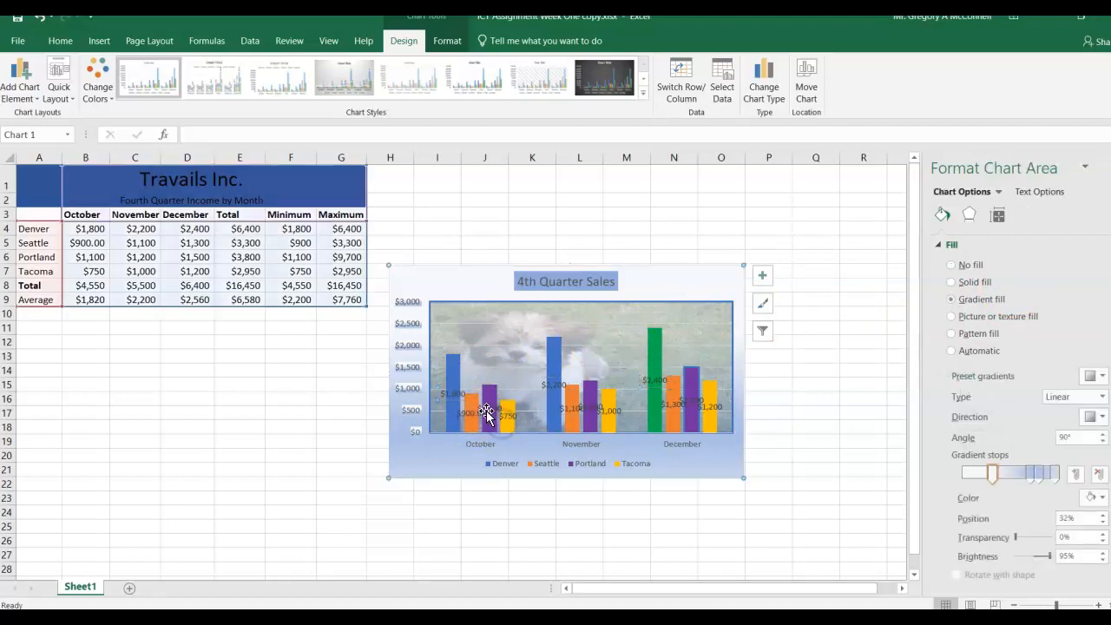
pyautogui.click(454, 394)
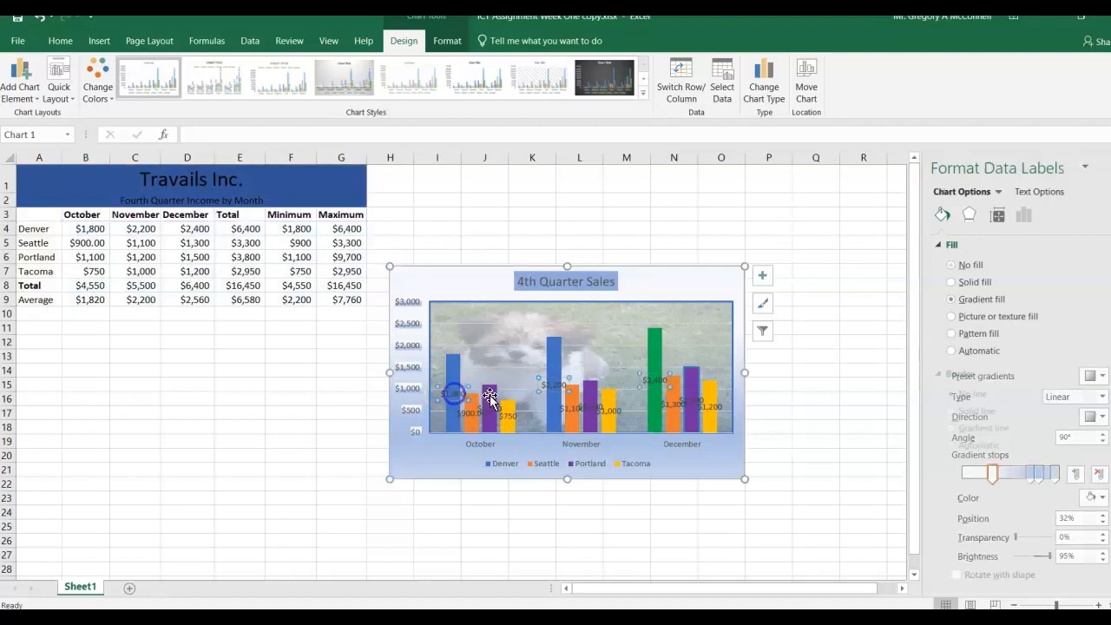
pyautogui.click(997, 217)
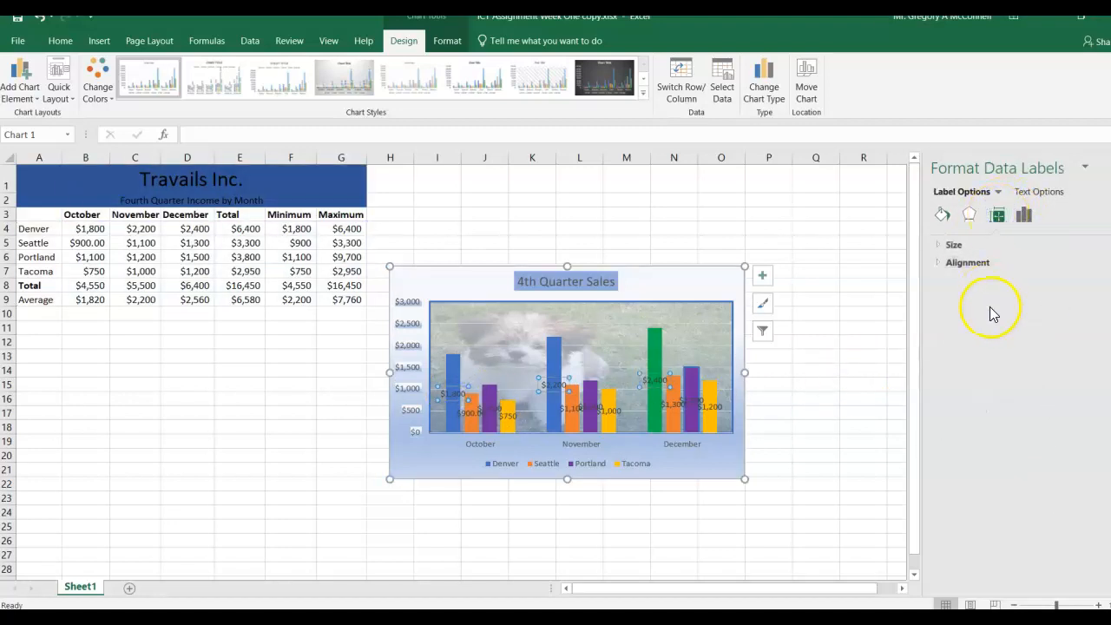
pyautogui.click(938, 262)
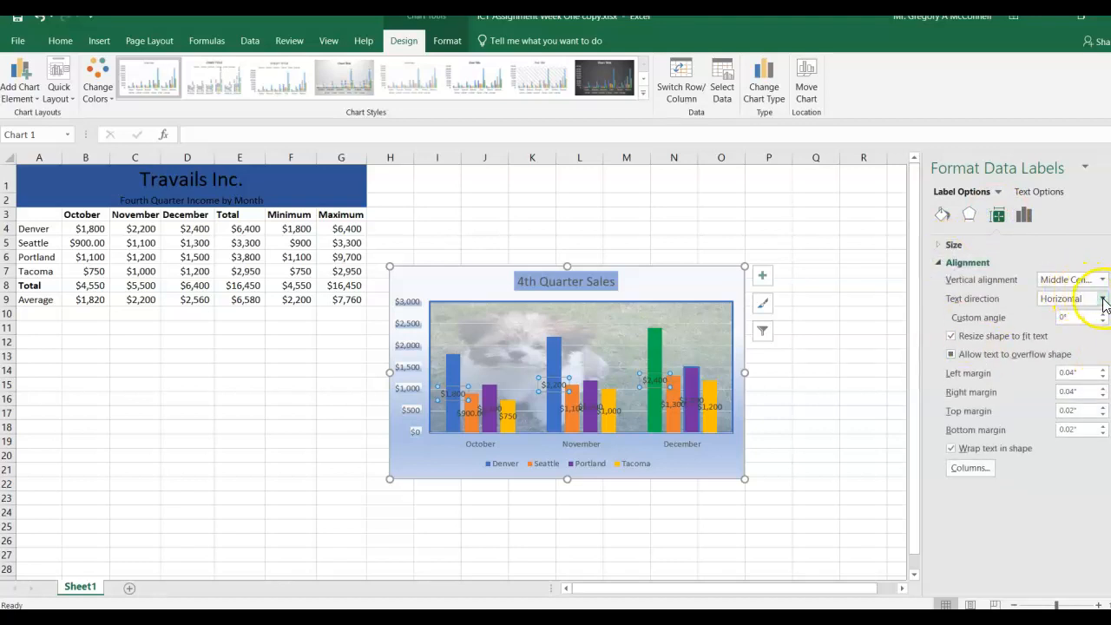
pyautogui.click(1102, 298)
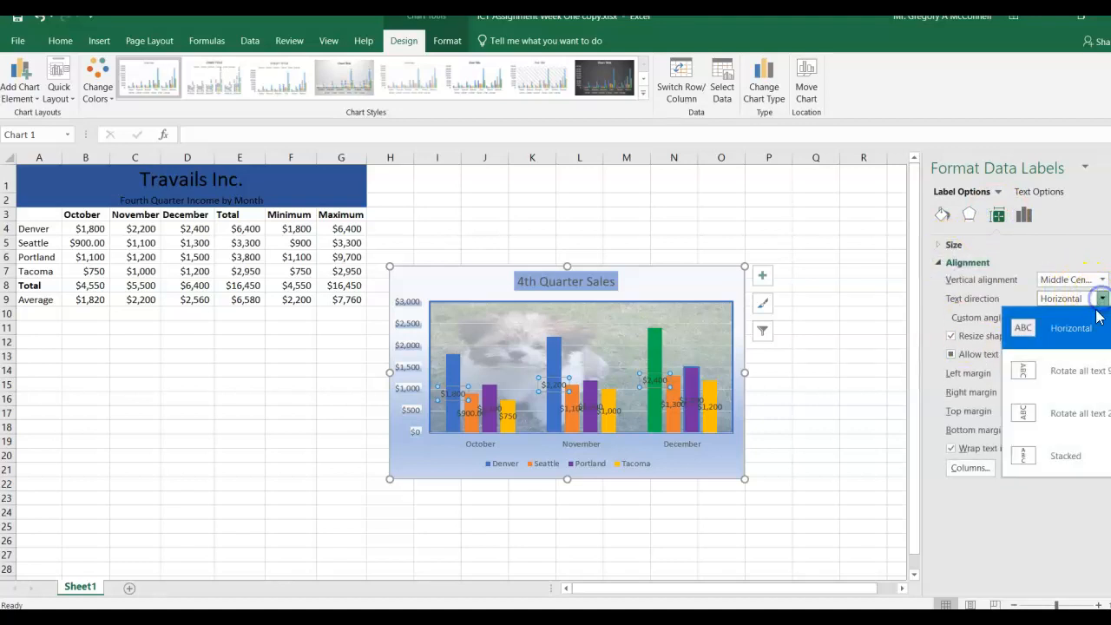
pyautogui.click(1069, 422)
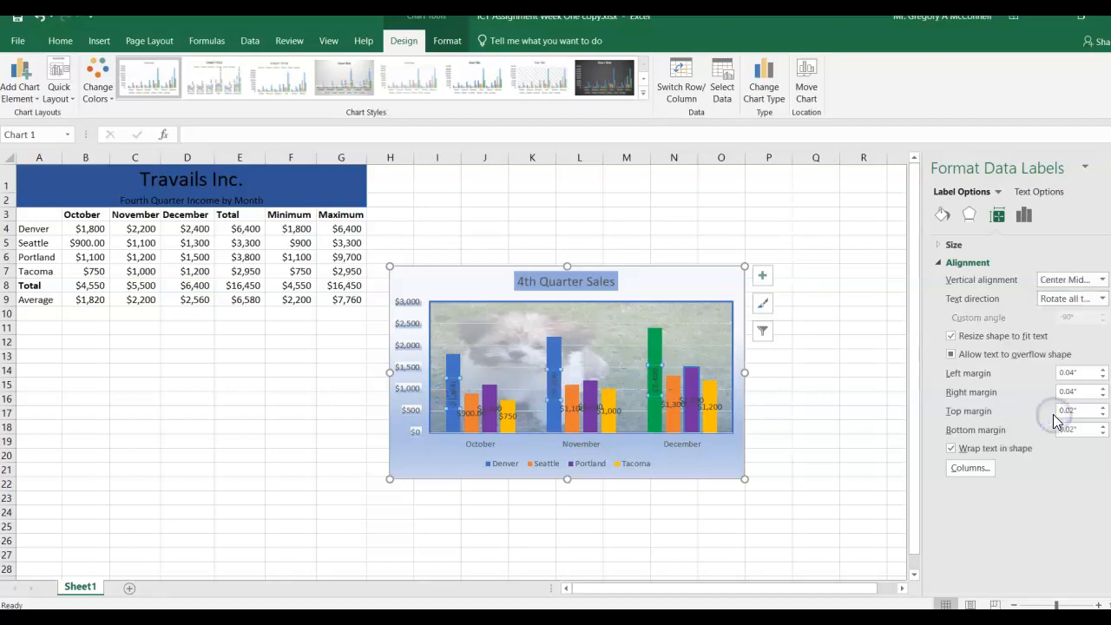
pyautogui.hotkey('ctrl', 'z')
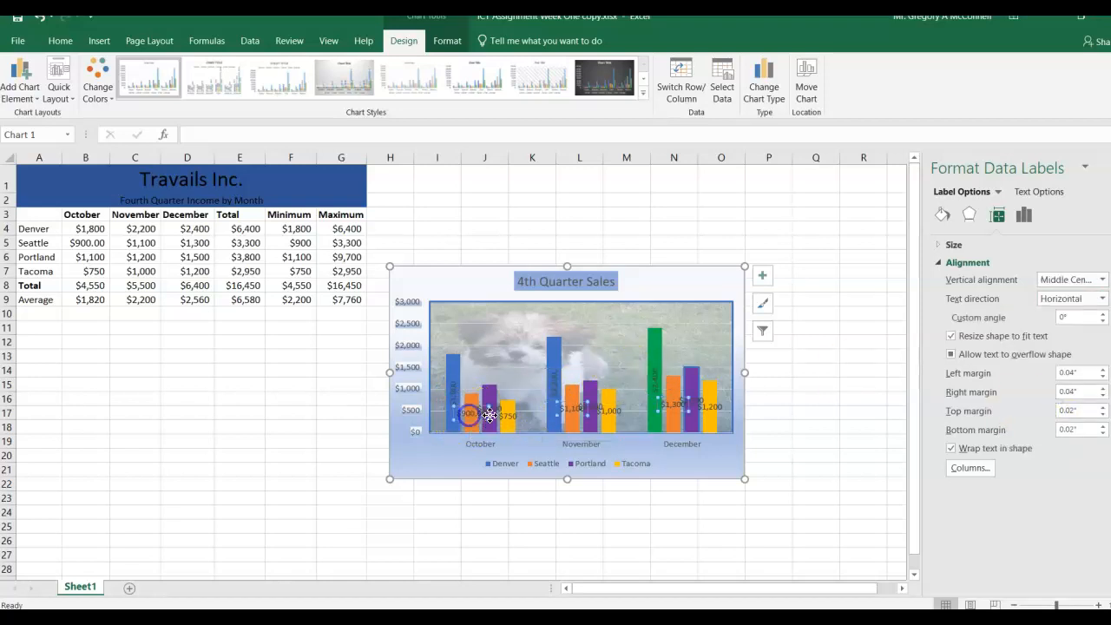
# Step: Change the text direction of the Seattle, Portland and Tacoma data labels to Rotate all text 270°
pyautogui.click(1103, 300)
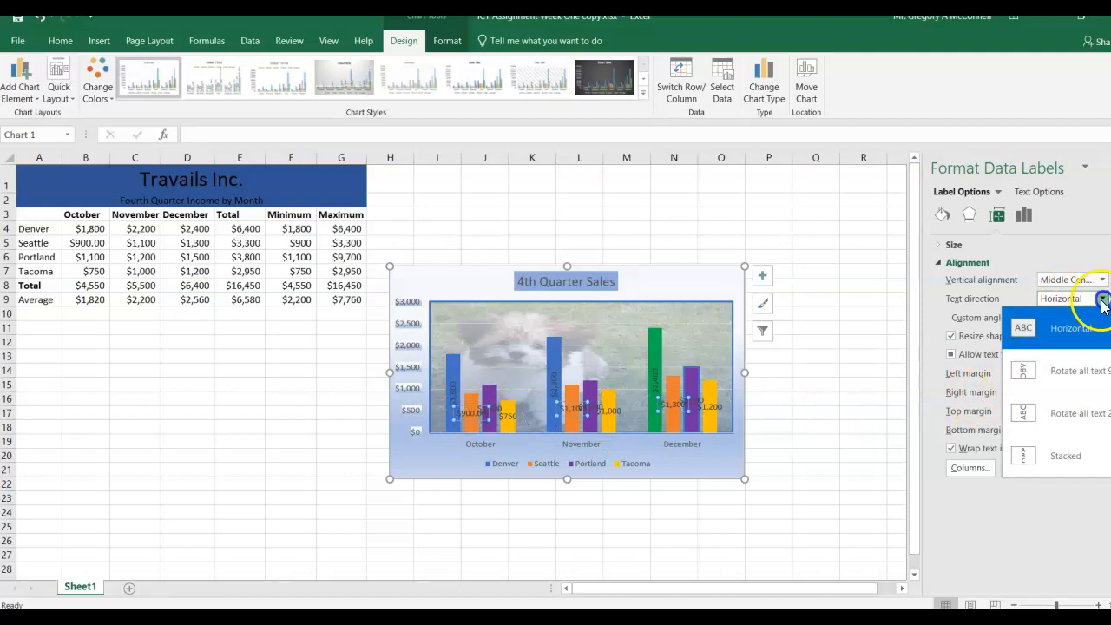
pyautogui.click(1044, 414)
pyautogui.hotkey('ctrl', 'z')
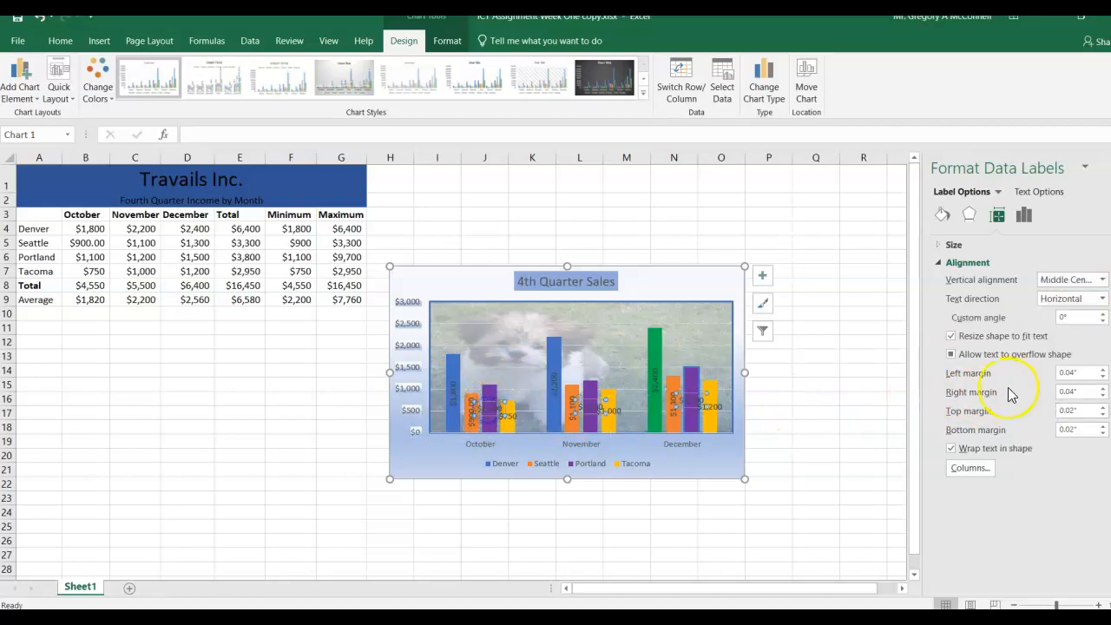
pyautogui.click(1102, 298)
pyautogui.click(1042, 423)
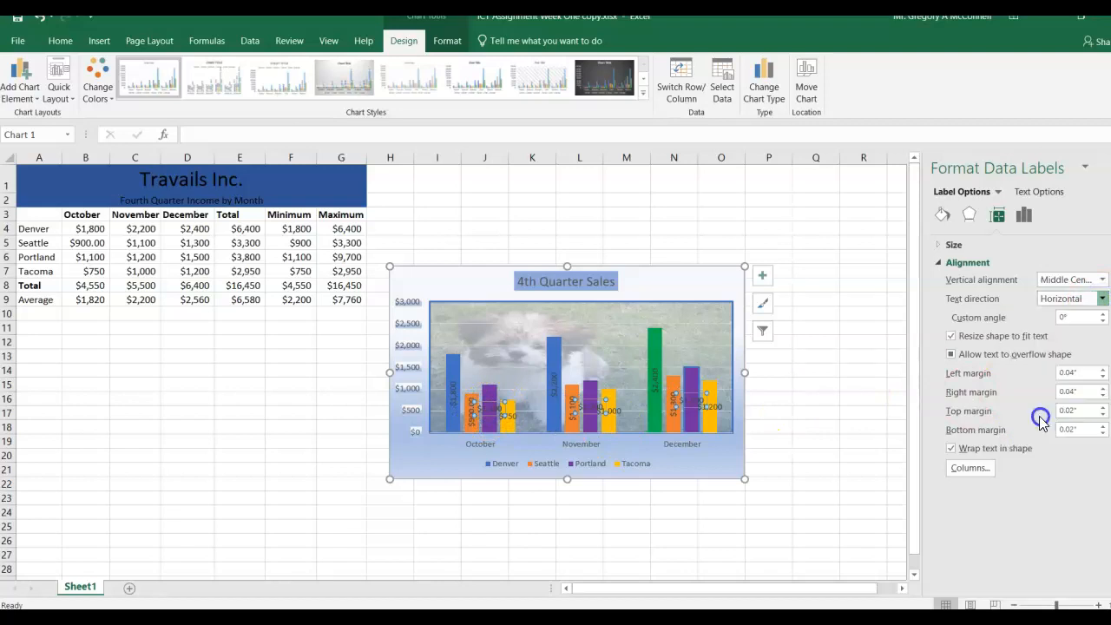
pyautogui.hotkey('ctrl', 'z')
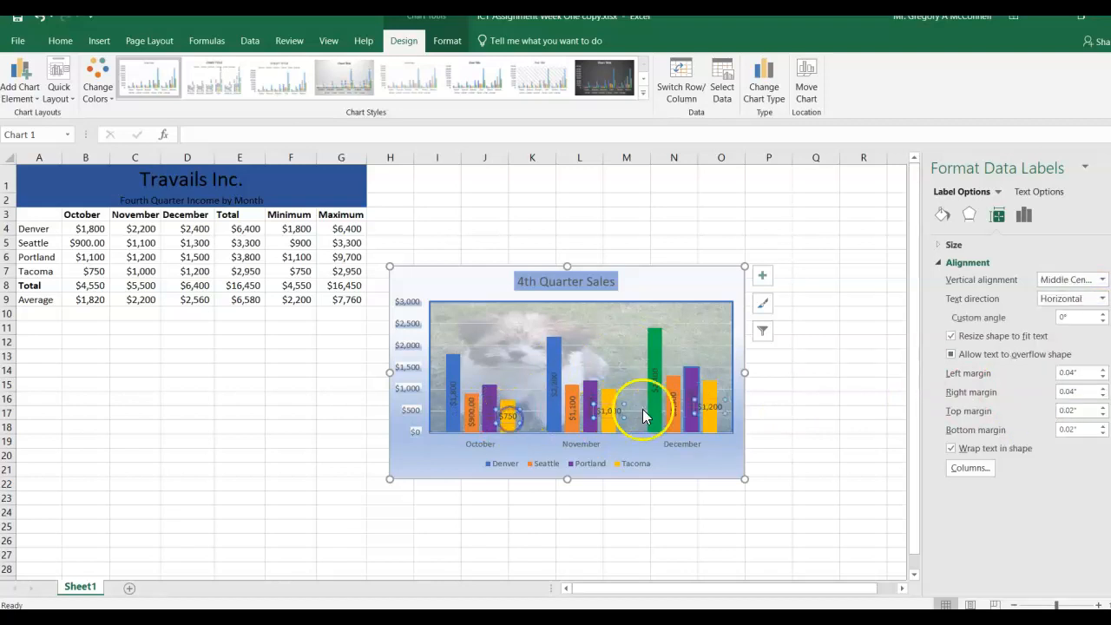
pyautogui.click(1102, 299)
pyautogui.click(1042, 414)
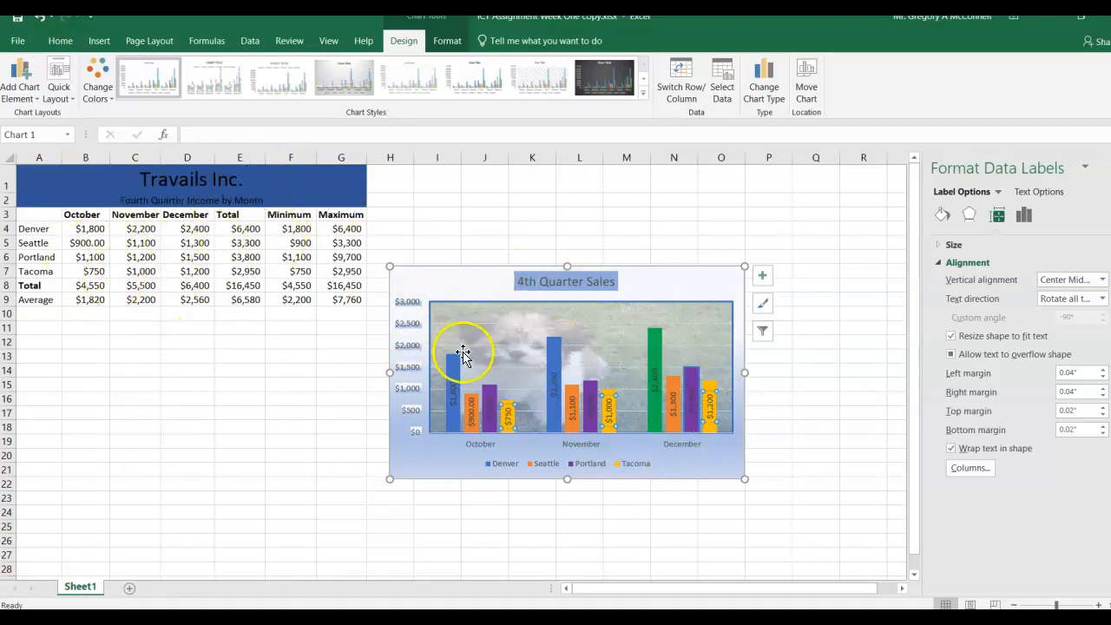
# Step: Move the whole chart to a new sheet named "OVERALL 4th Quarter Sales"
pyautogui.click(669, 287)
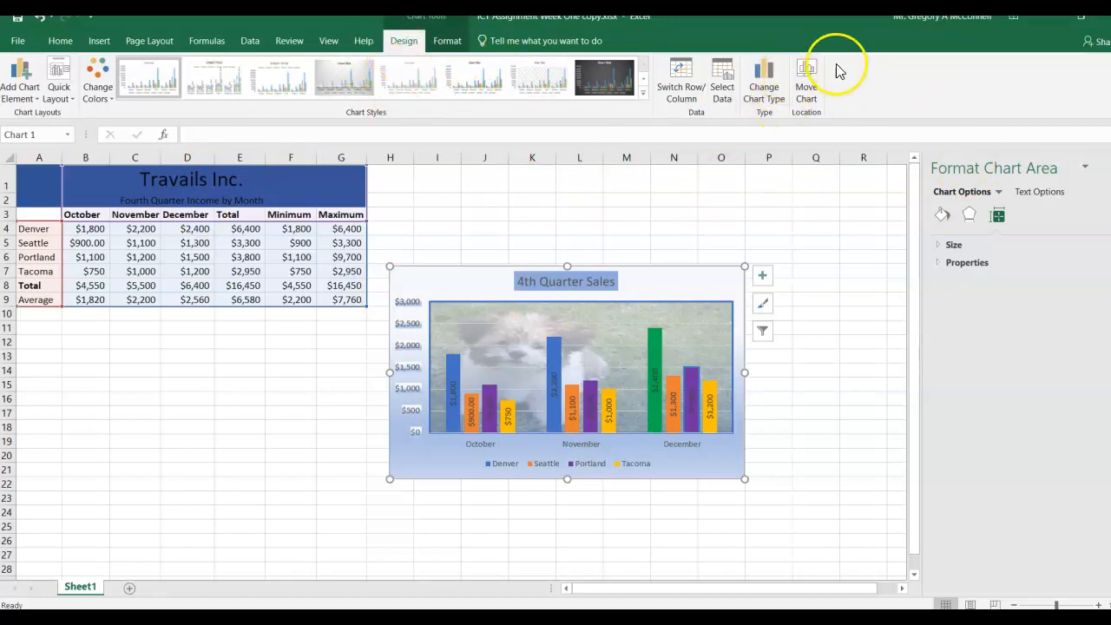
pyautogui.click(807, 89)
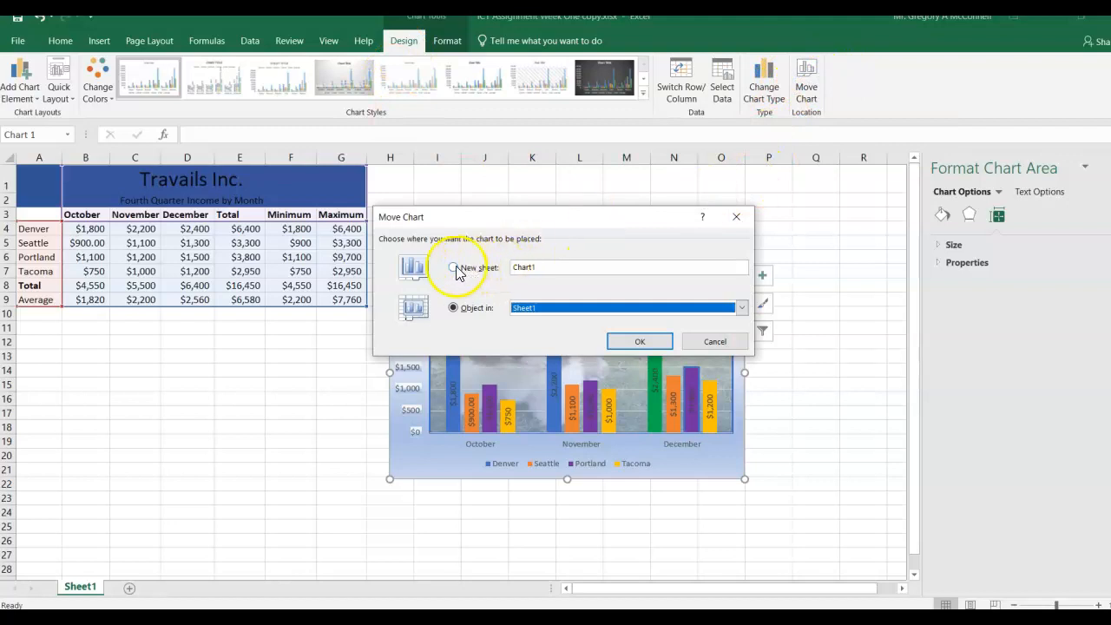
pyautogui.click(453, 269)
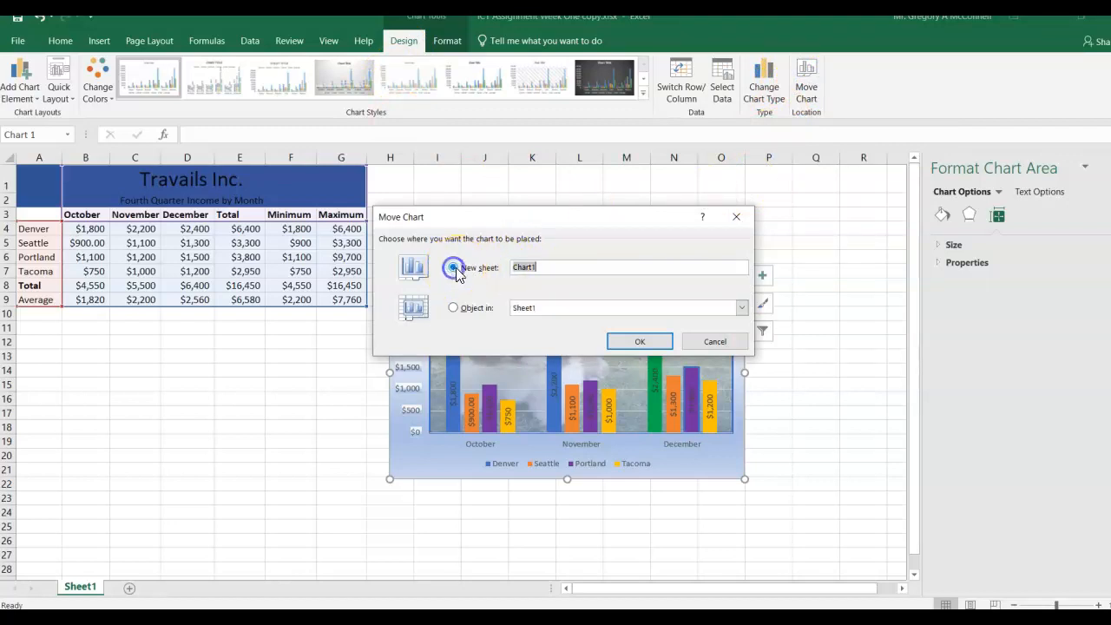
pyautogui.click(568, 267)
pyautogui.moveTo(569, 267); pyautogui.dragTo(505, 266)
pyautogui.write('ov')
pyautogui.press('BackSpace')
pyautogui.press('BackSpace')
pyautogui.write('OVERA')
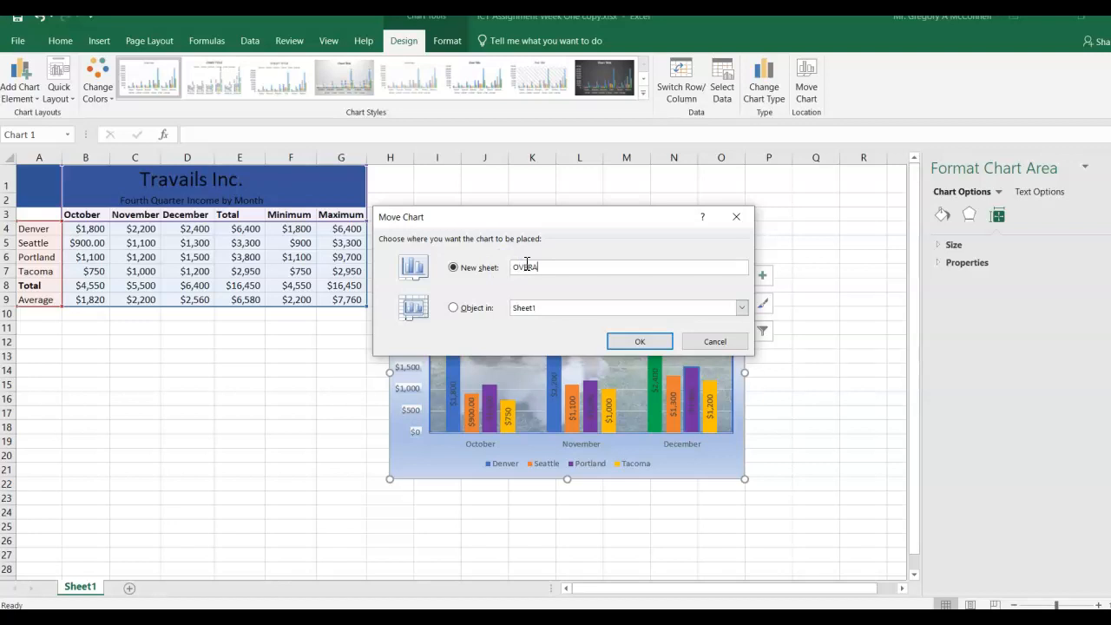
pyautogui.write('LL 4th Quarter Sales')
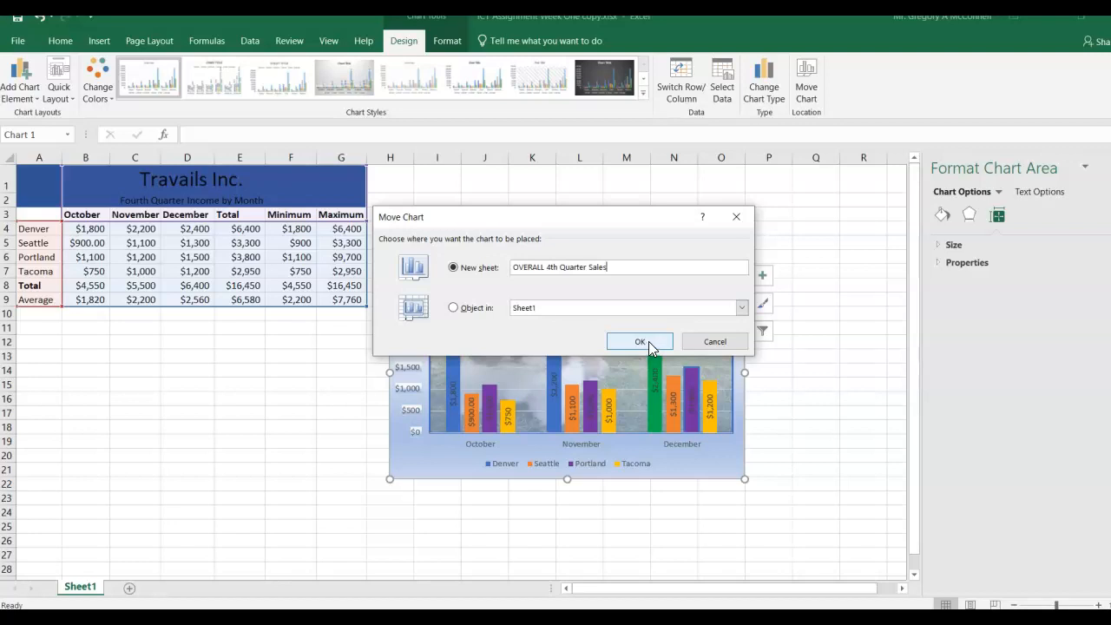
pyautogui.click(637, 344)
pyautogui.click(638, 377)
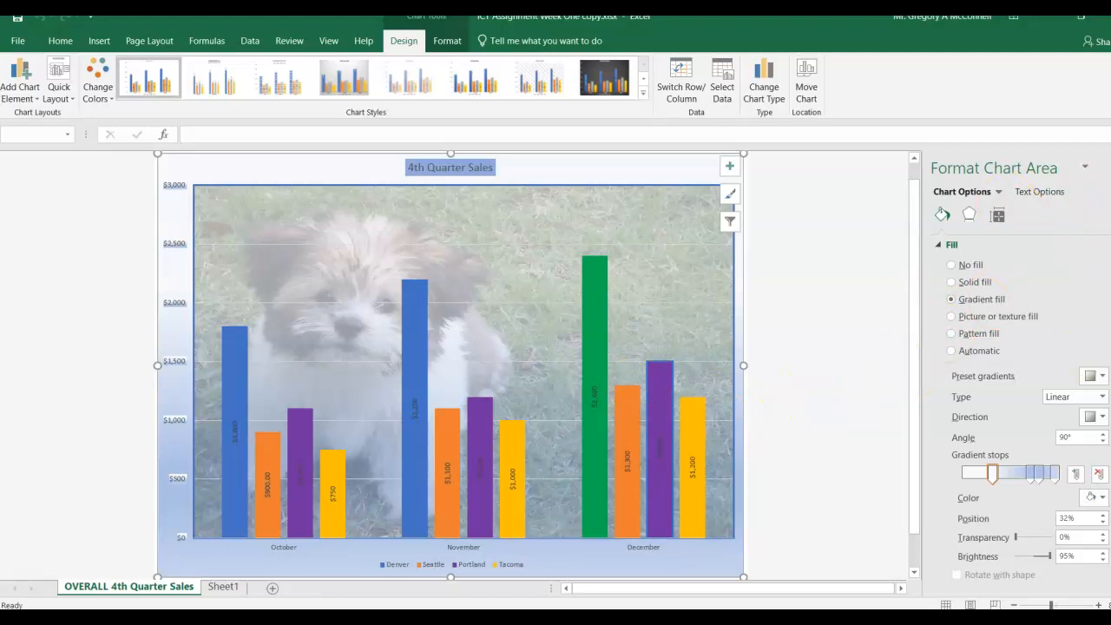
# Step: Close the chart area formatting options, check the income table on Sheet1, and return to the OVERALL 4th Quarter Sales sheet
pyautogui.click(1106, 167)
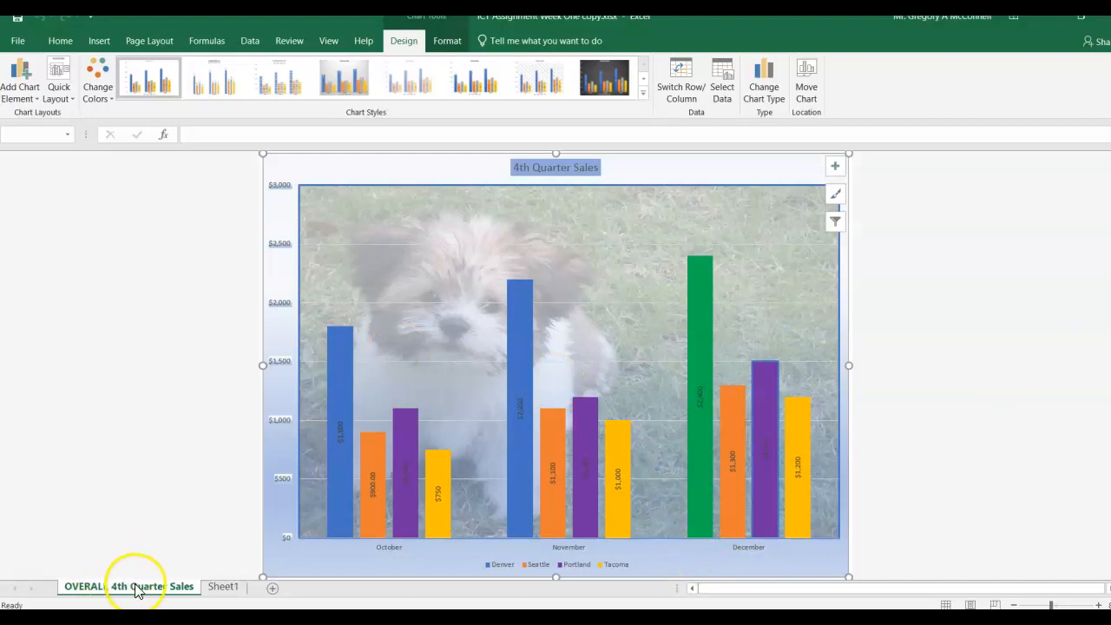
pyautogui.click(223, 587)
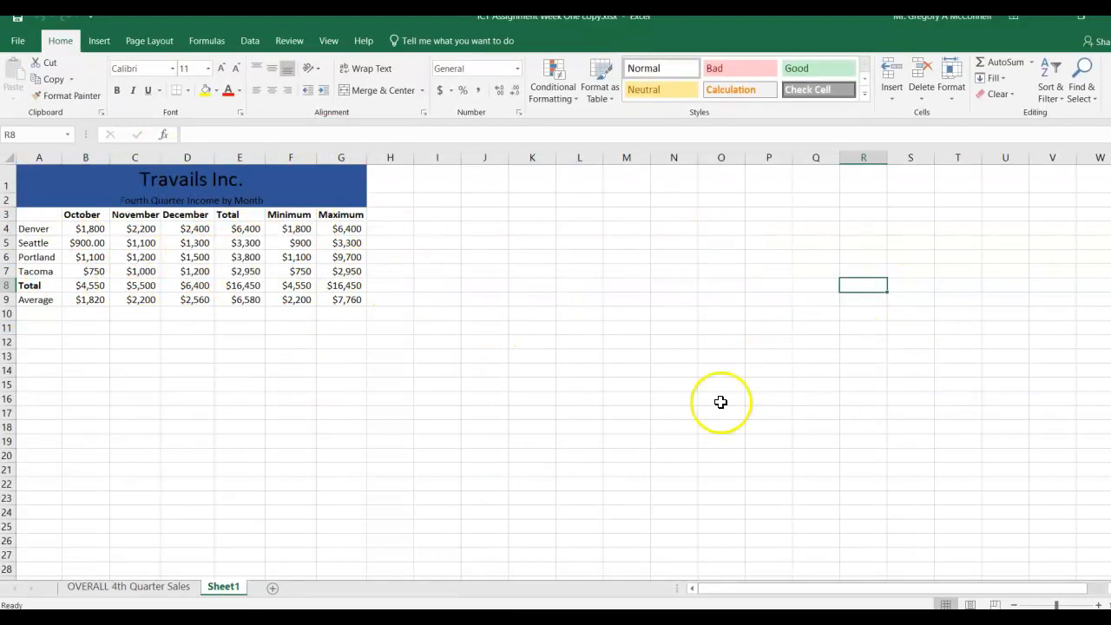
pyautogui.click(144, 588)
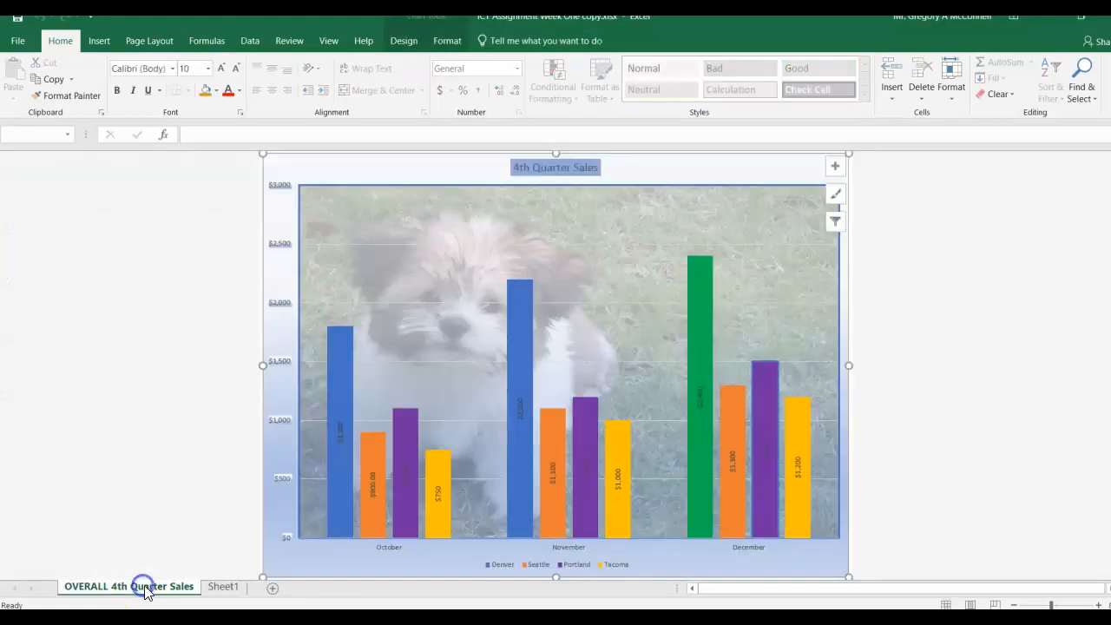